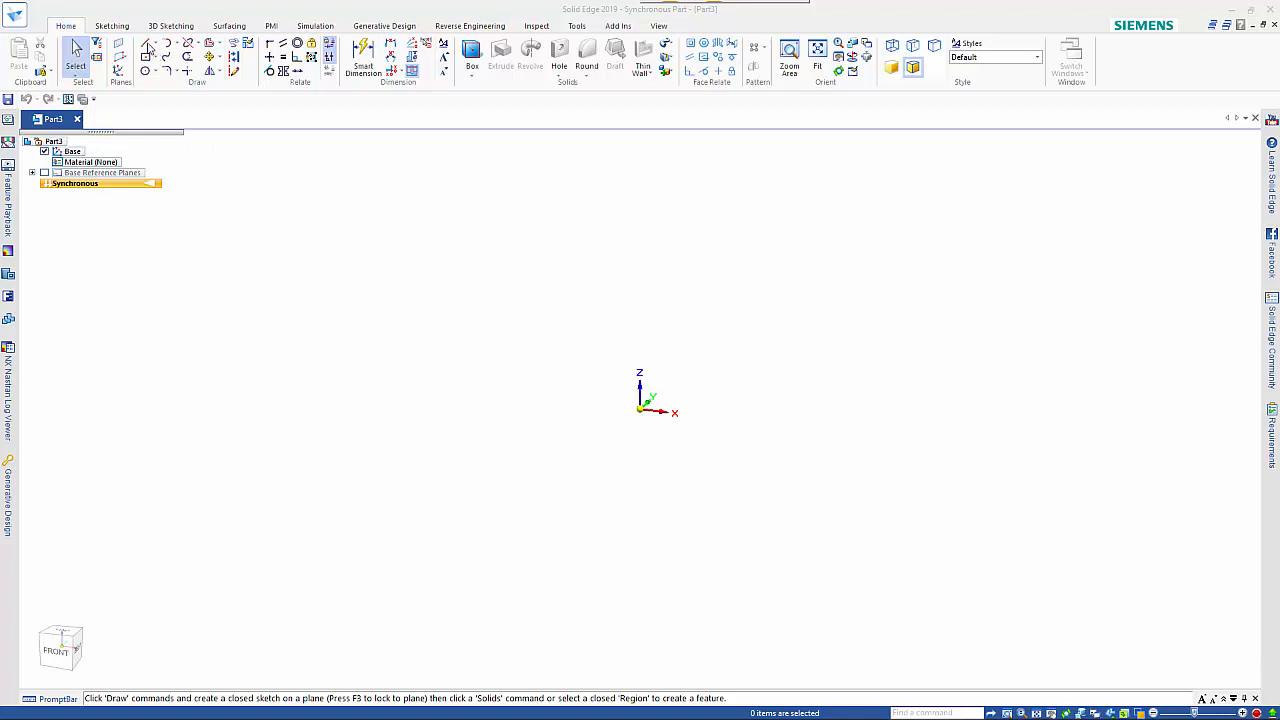
# Draw a 770 mm line along the X axis, symmetric about the origin.
pyautogui.click(146, 46)
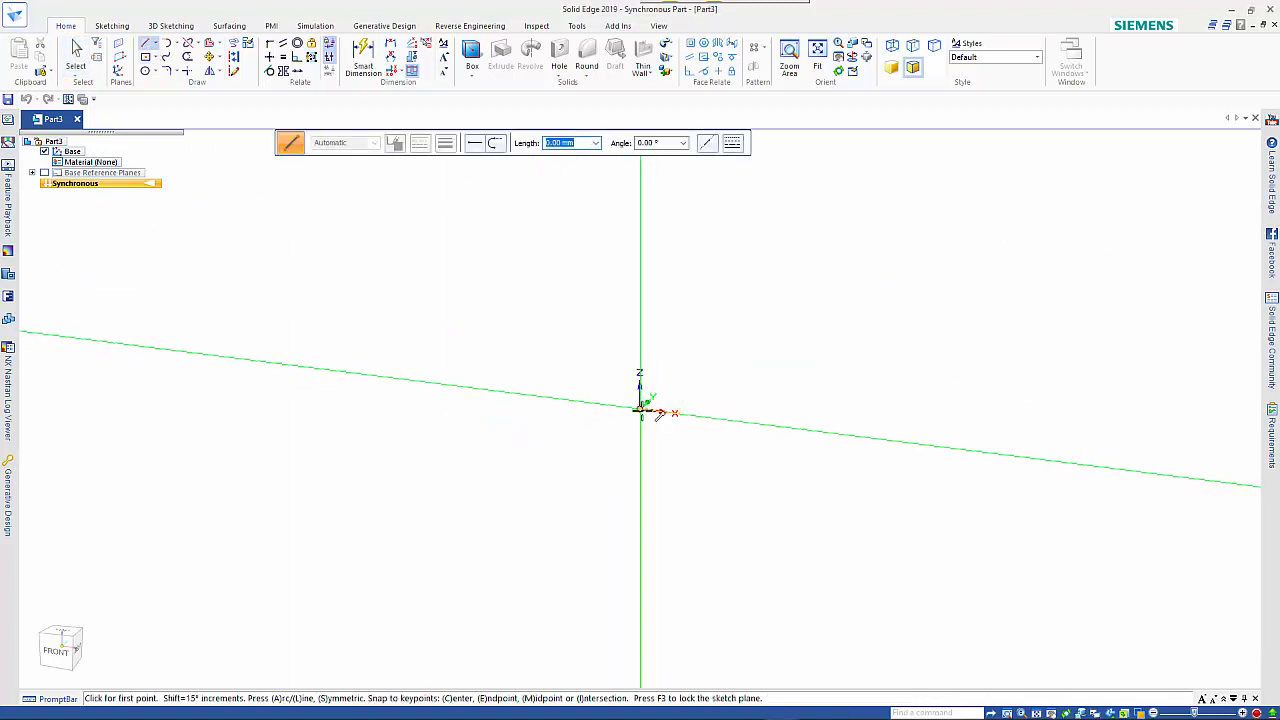
pyautogui.click(640, 409)
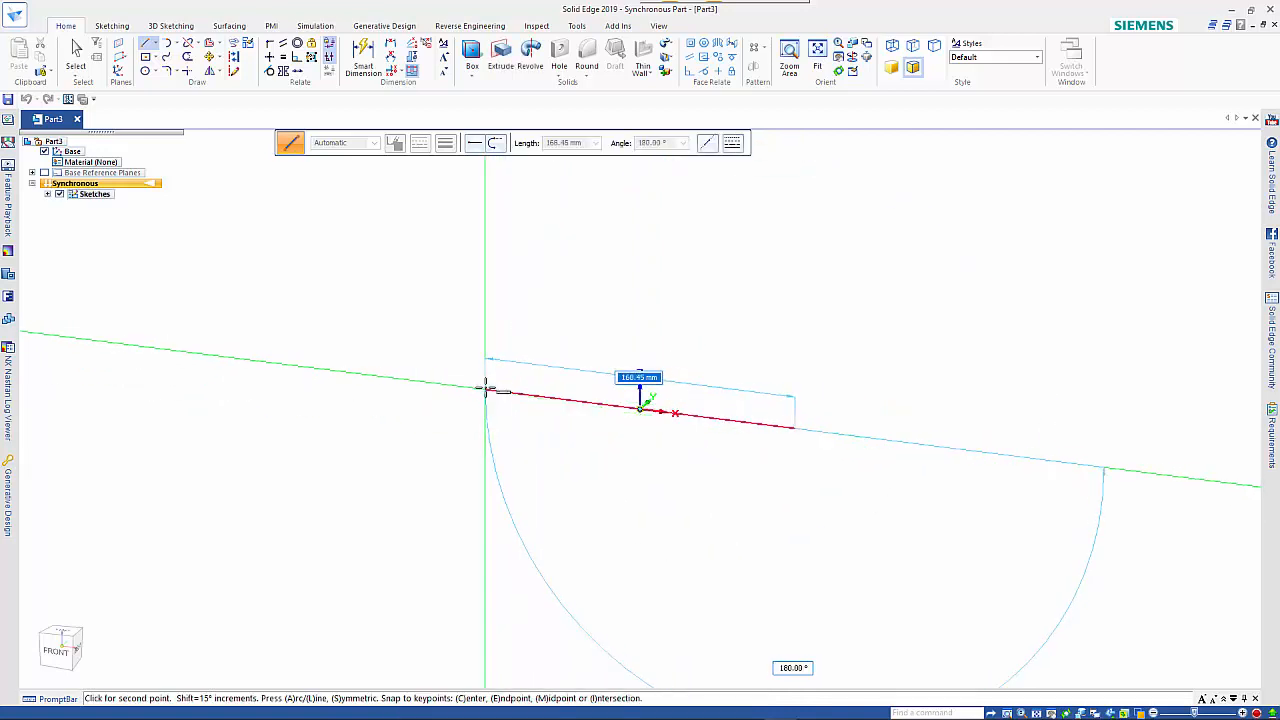
pyautogui.write('770')
pyautogui.press('Tab')
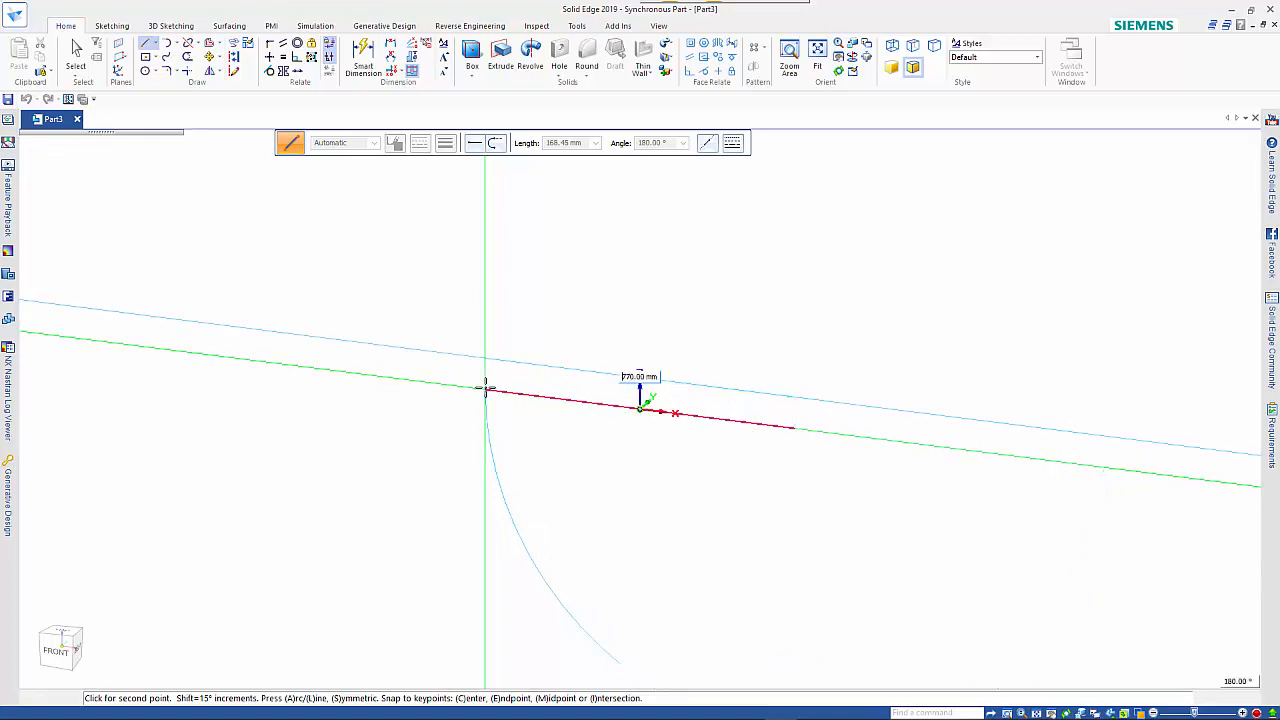
pyautogui.press('Return')
# Continue from the line's negative-X end with a tangent arc curving upward, with a 150 mm radius and 90° sweep.
pyautogui.scroll(-6, 486, 388)
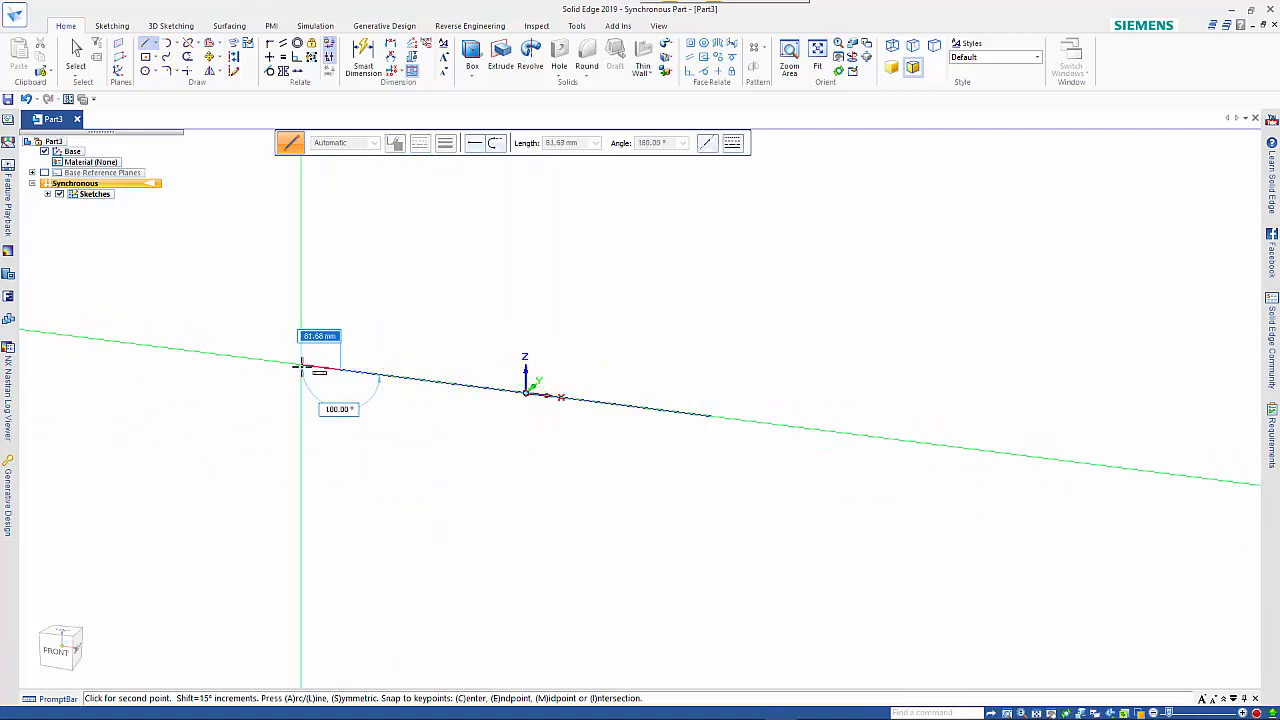
pyautogui.press('a')
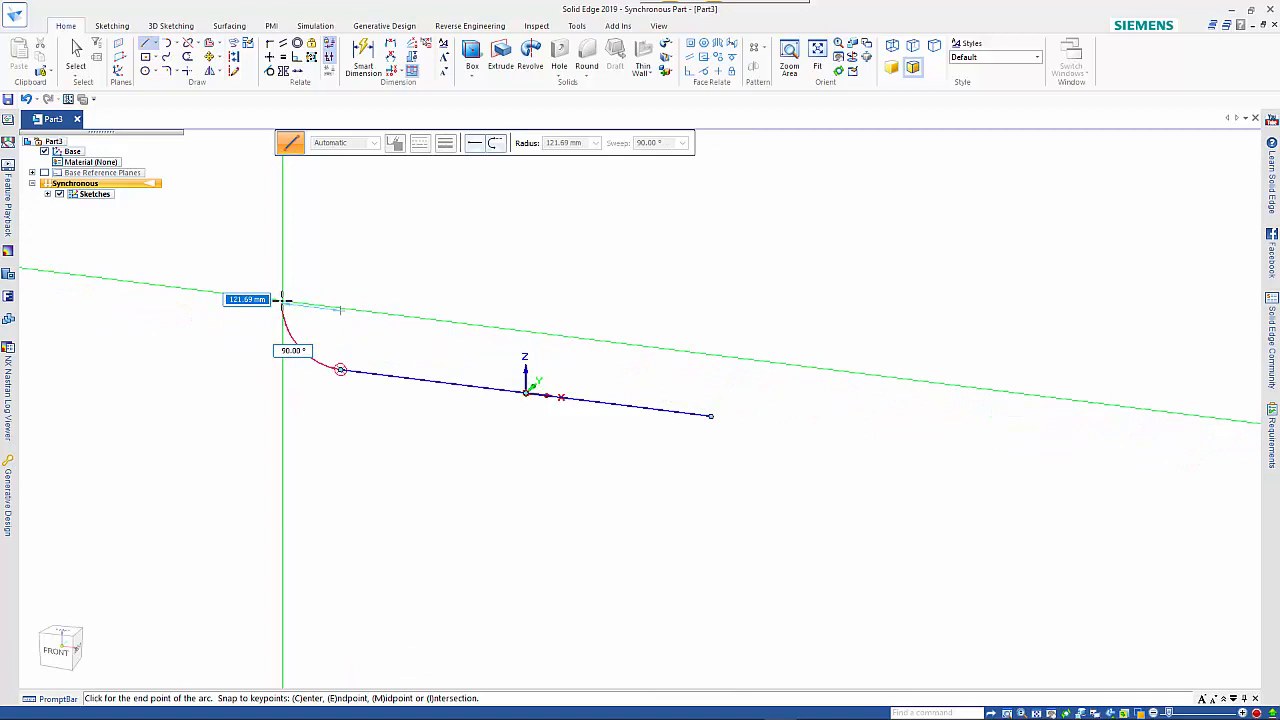
pyautogui.write('150')
pyautogui.press('Tab')
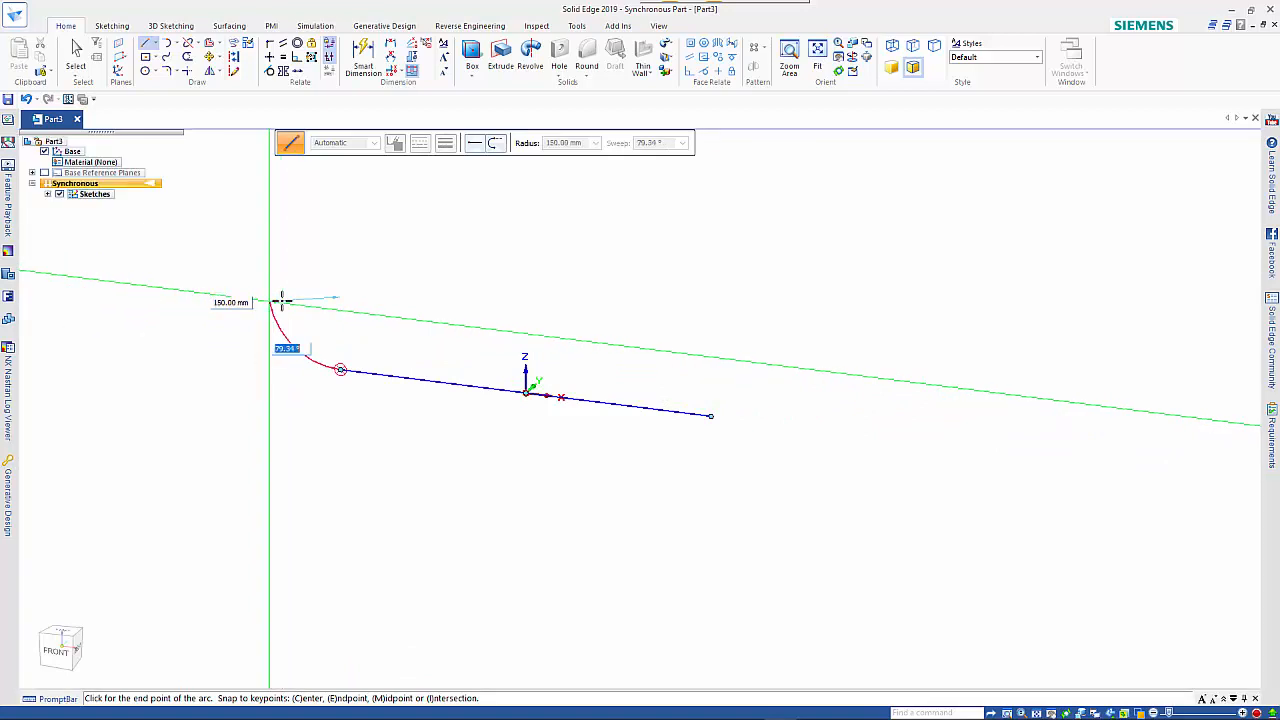
pyautogui.write('90')
pyautogui.press('Tab')
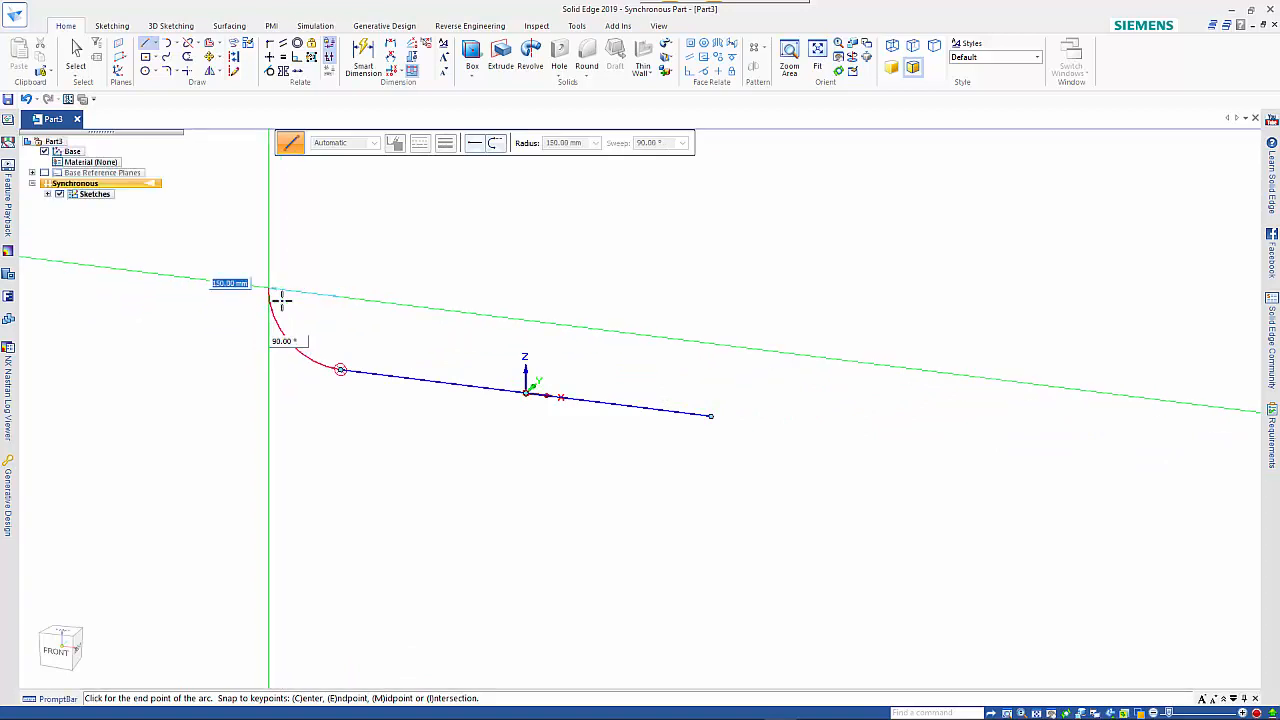
pyautogui.click(279, 298)
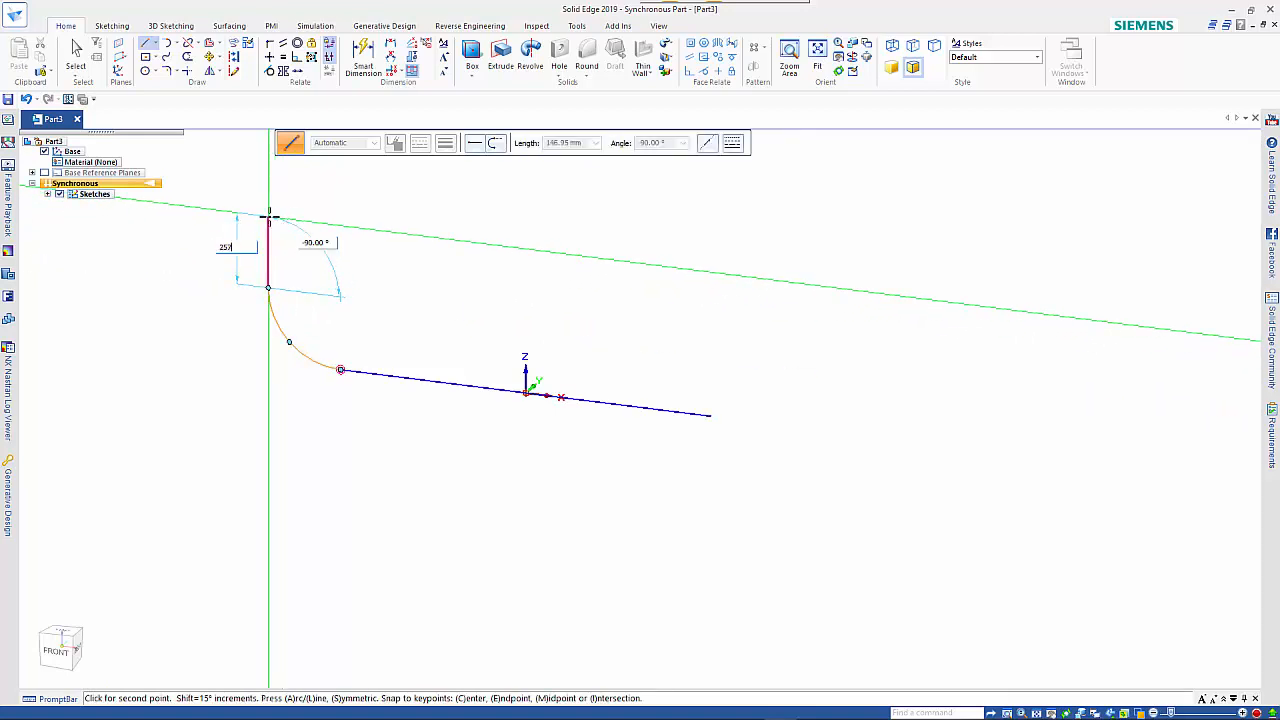
# Draw a 257 mm vertical line upward from the arc's end and finish the line chain.
pyautogui.press('Tab')
pyautogui.click(270, 216)
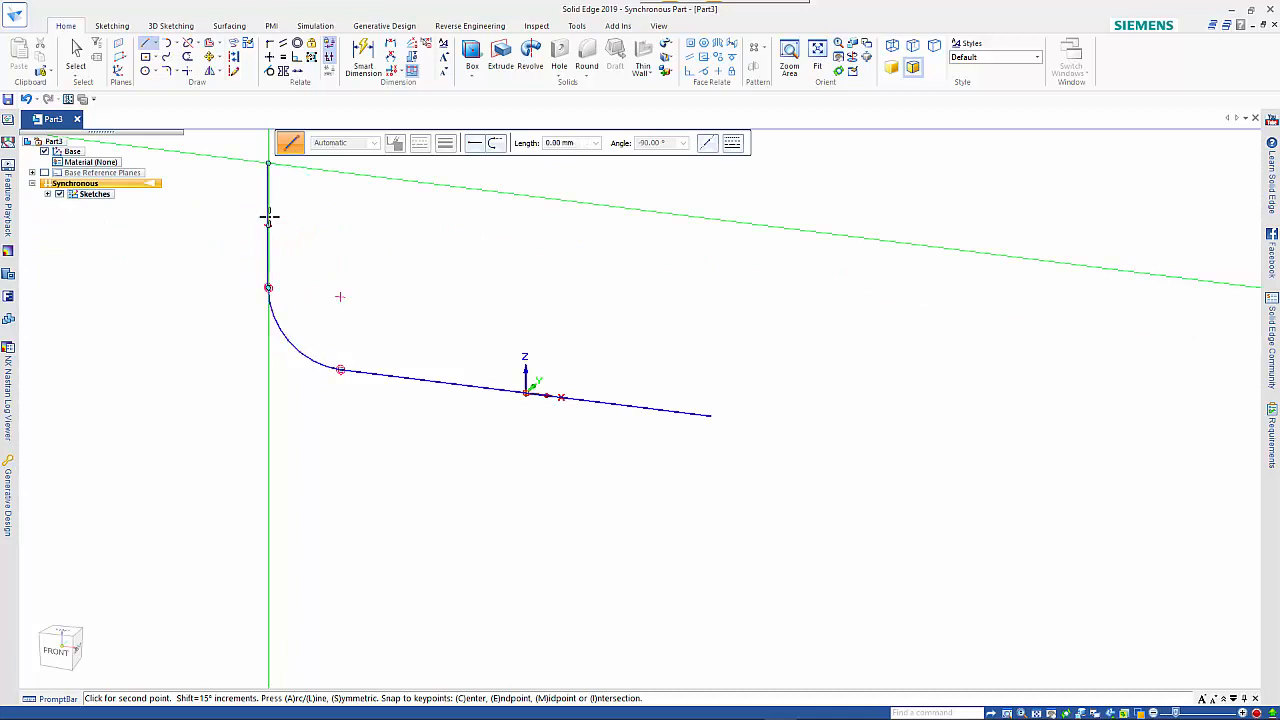
pyautogui.press('Escape')
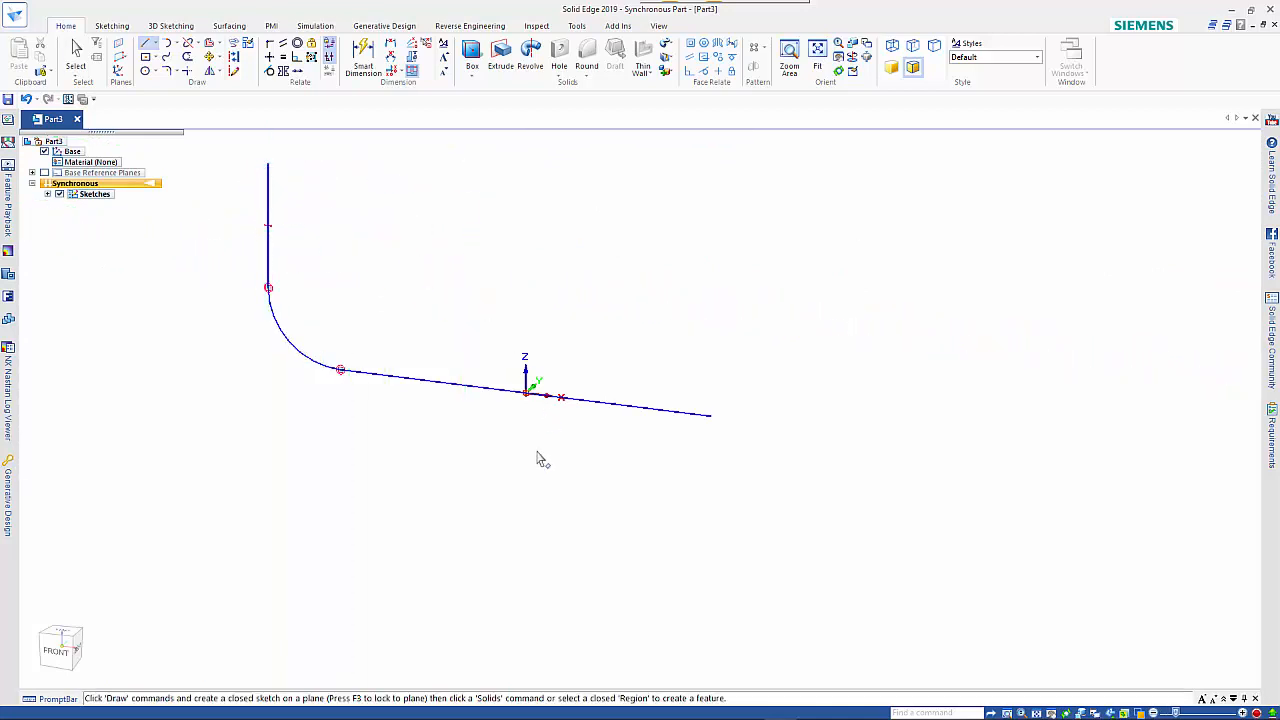
# Create a coincident plane on the YZ base plane and move it along X to the upper end of the vertical line.
pyautogui.scroll(-2, 529, 457)
pyautogui.moveTo(566, 497)
pyautogui.mouseDown(button='middle')
pyautogui.moveTo(518, 487)
pyautogui.moveTo(522, 529)
pyautogui.mouseUp(button='middle')
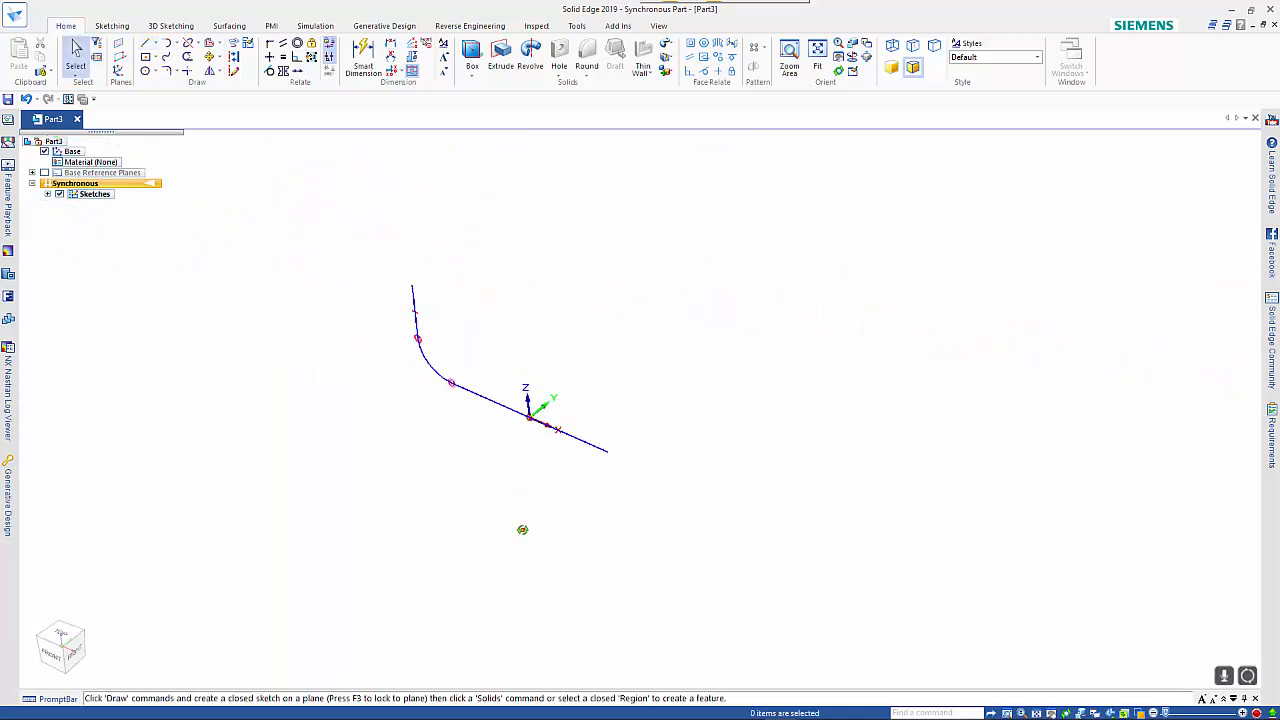
pyautogui.click(118, 44)
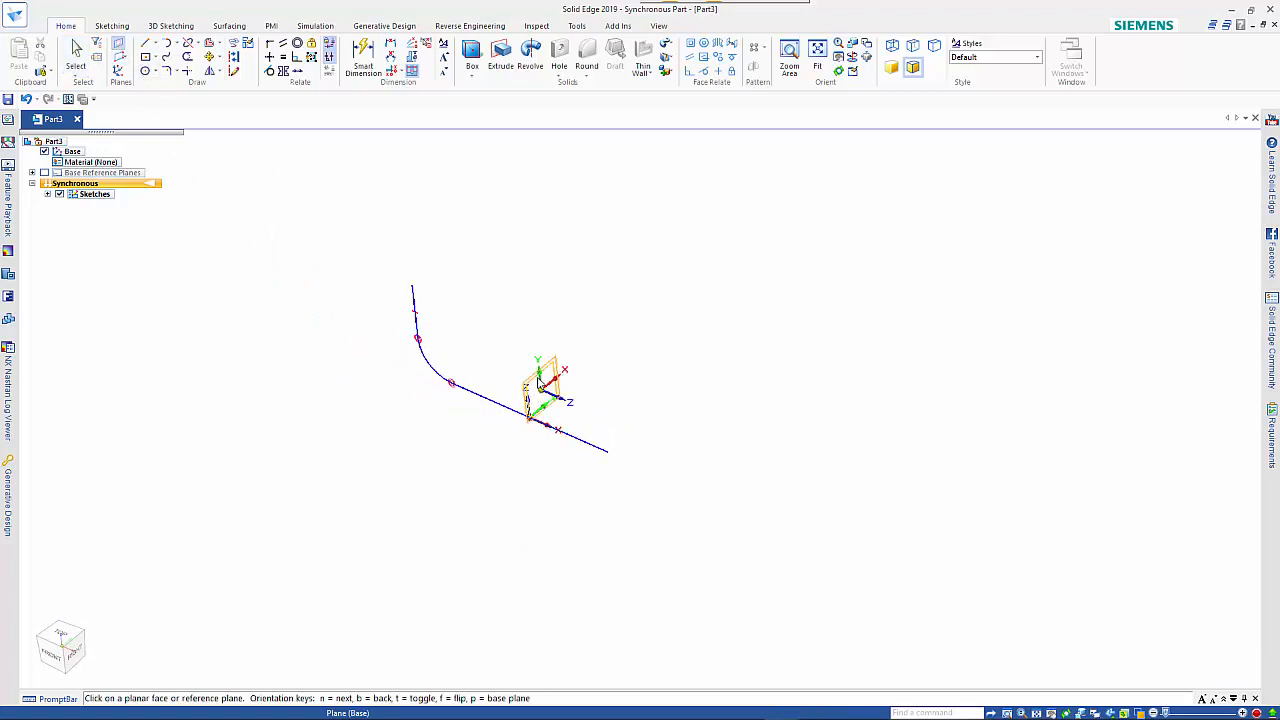
pyautogui.click(540, 383)
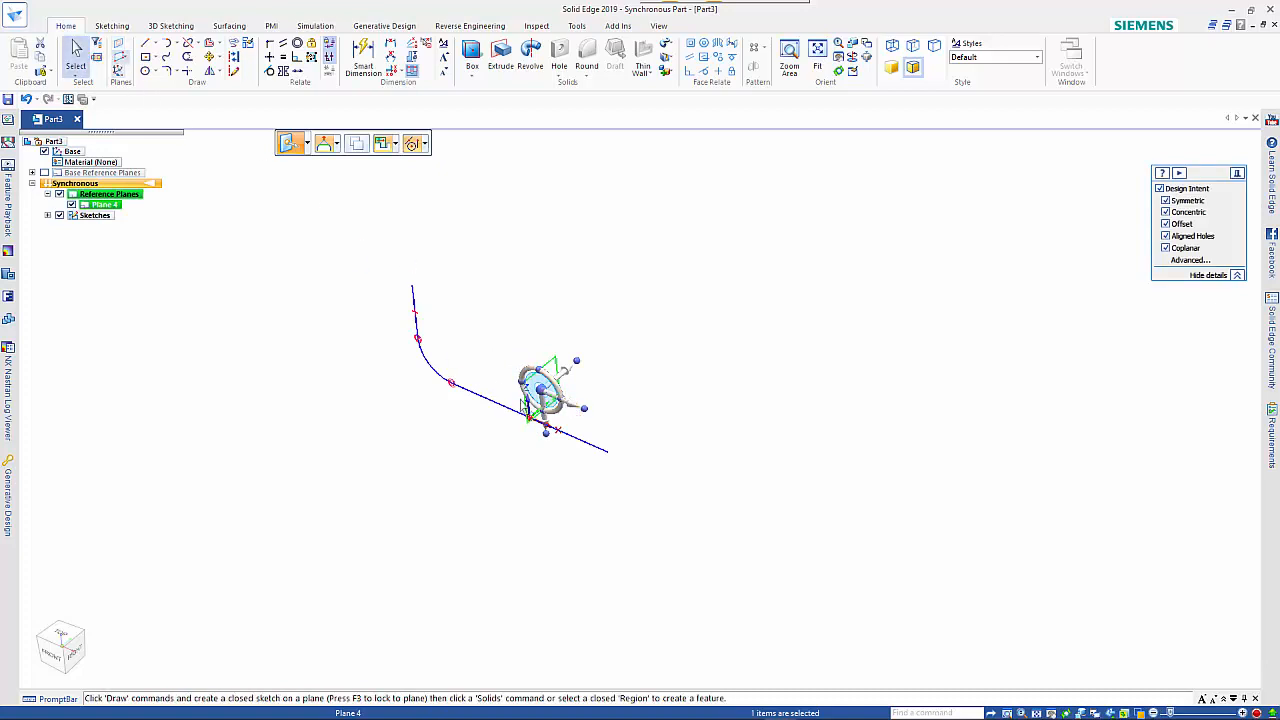
pyautogui.click(578, 412)
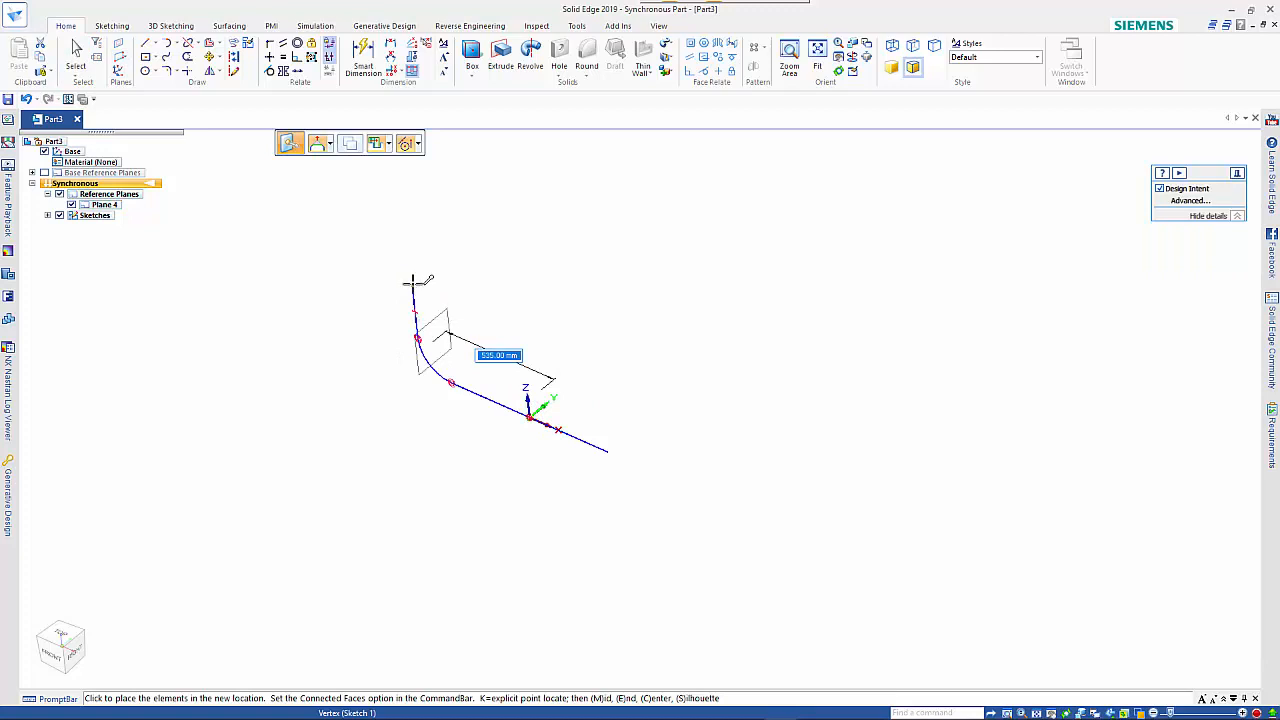
pyautogui.click(413, 283)
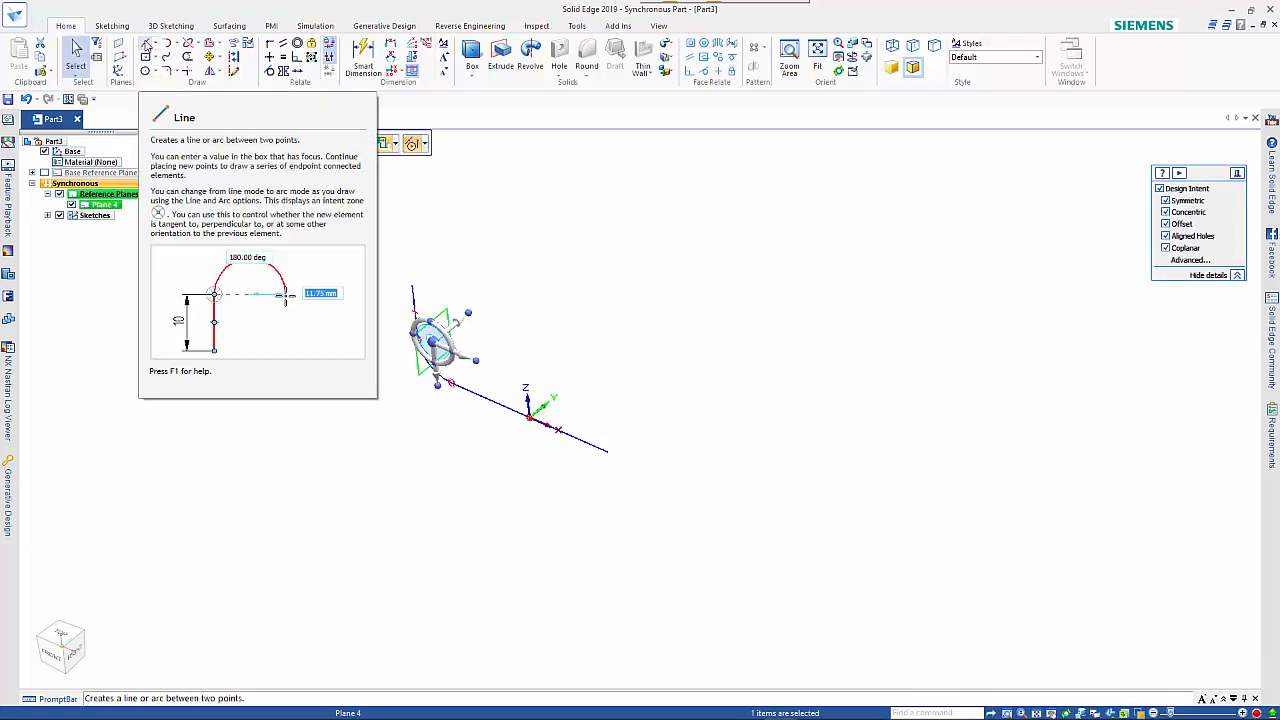
# On the new plane, draw a tangent arc with 150 mm radius and 22° sweep from the vertical line's upper end toward positive Y.
pyautogui.click(157, 47)
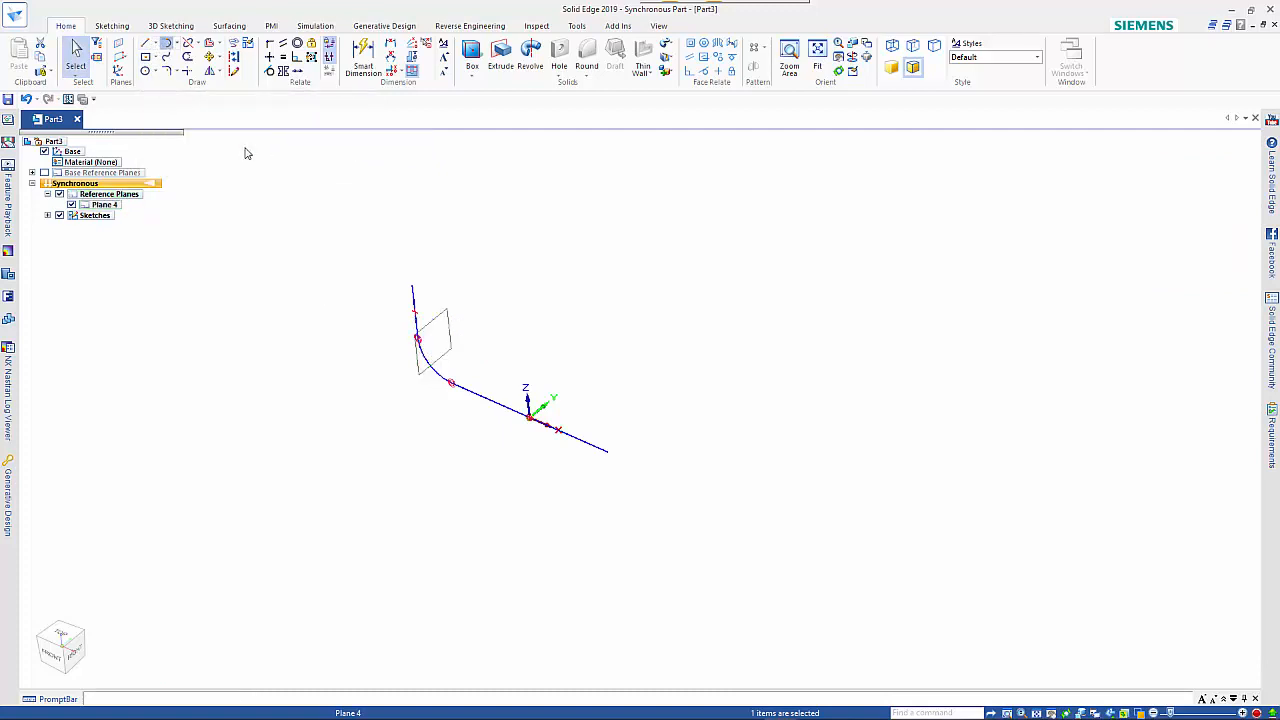
pyautogui.click(437, 335)
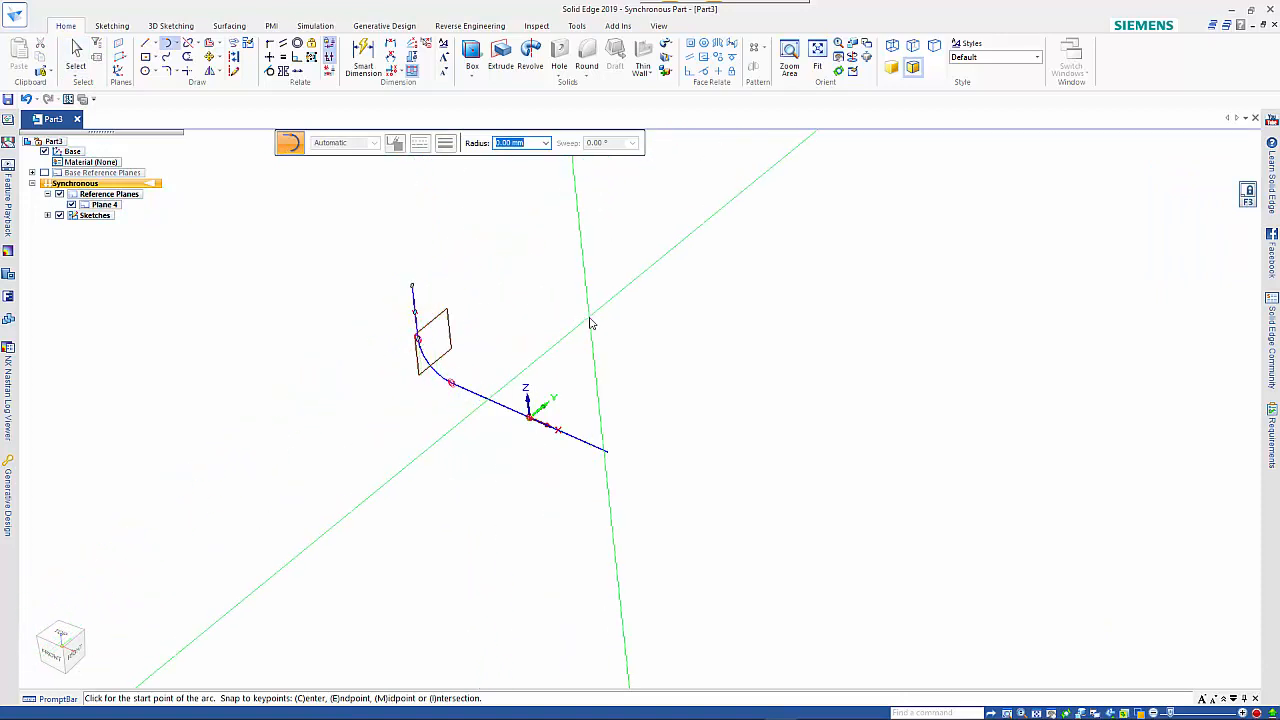
pyautogui.hotkey('ctrl', 'h')
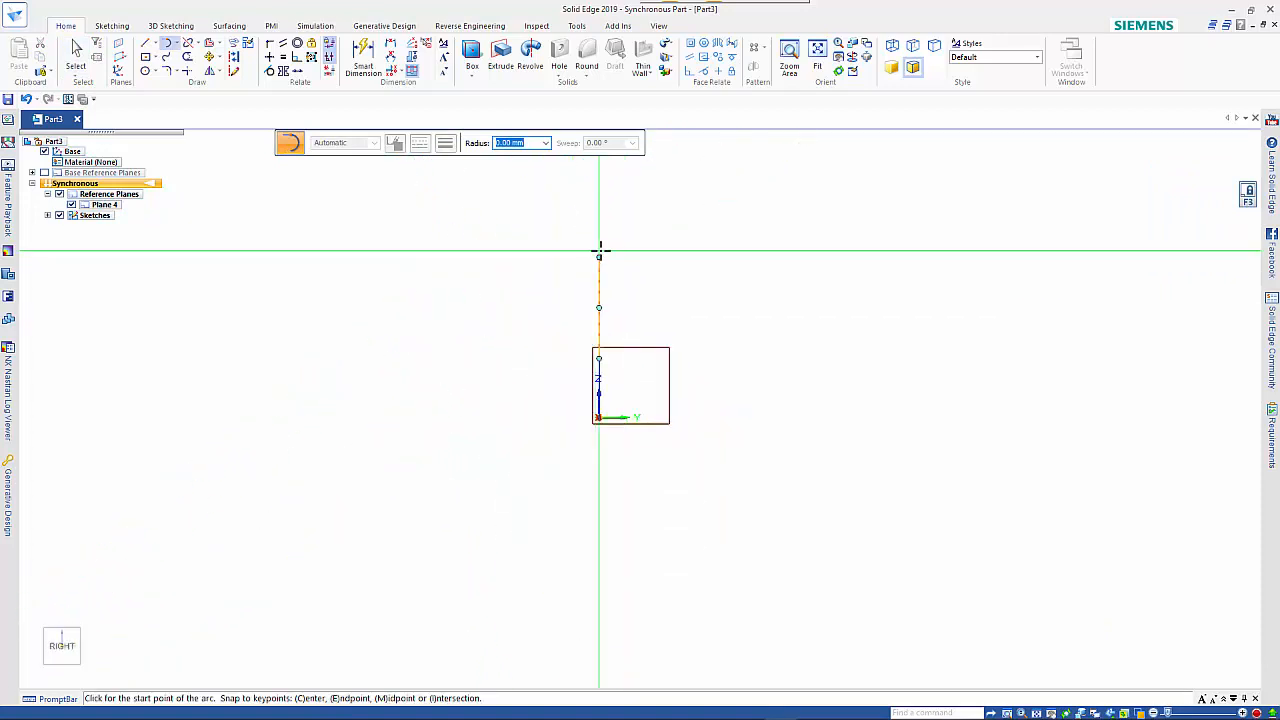
pyautogui.click(599, 256)
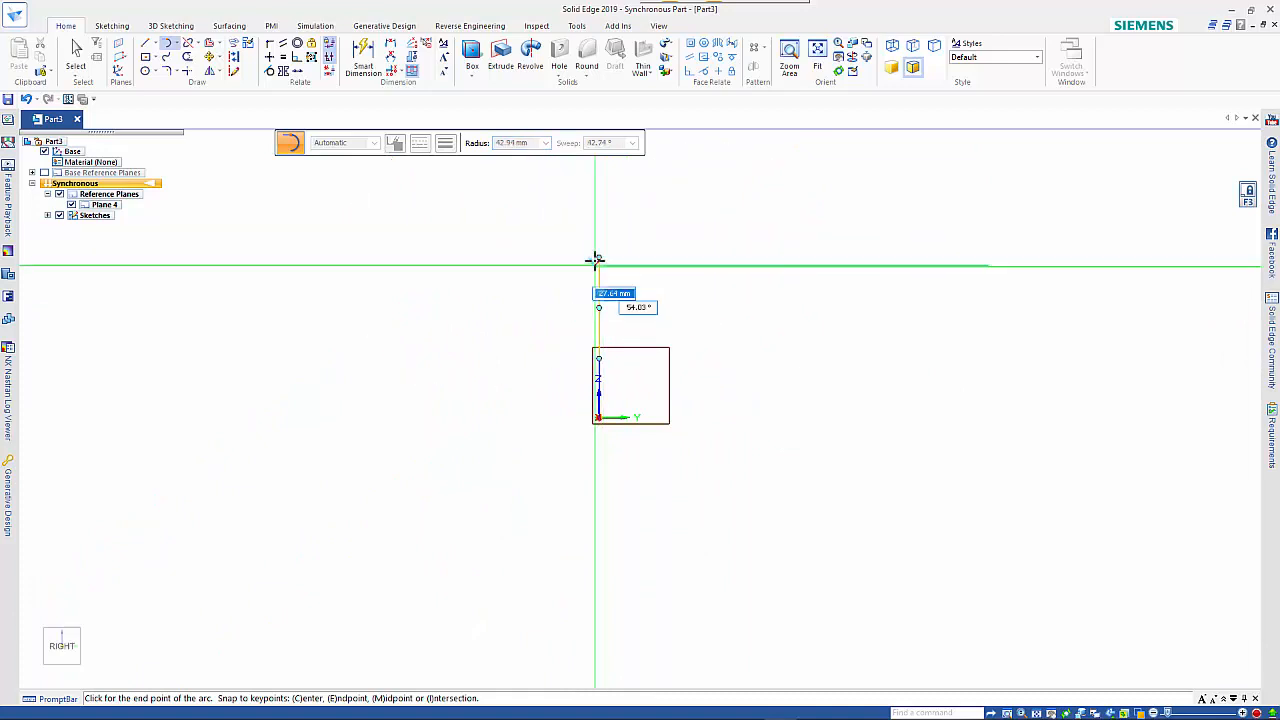
pyautogui.scroll(3, 605, 251)
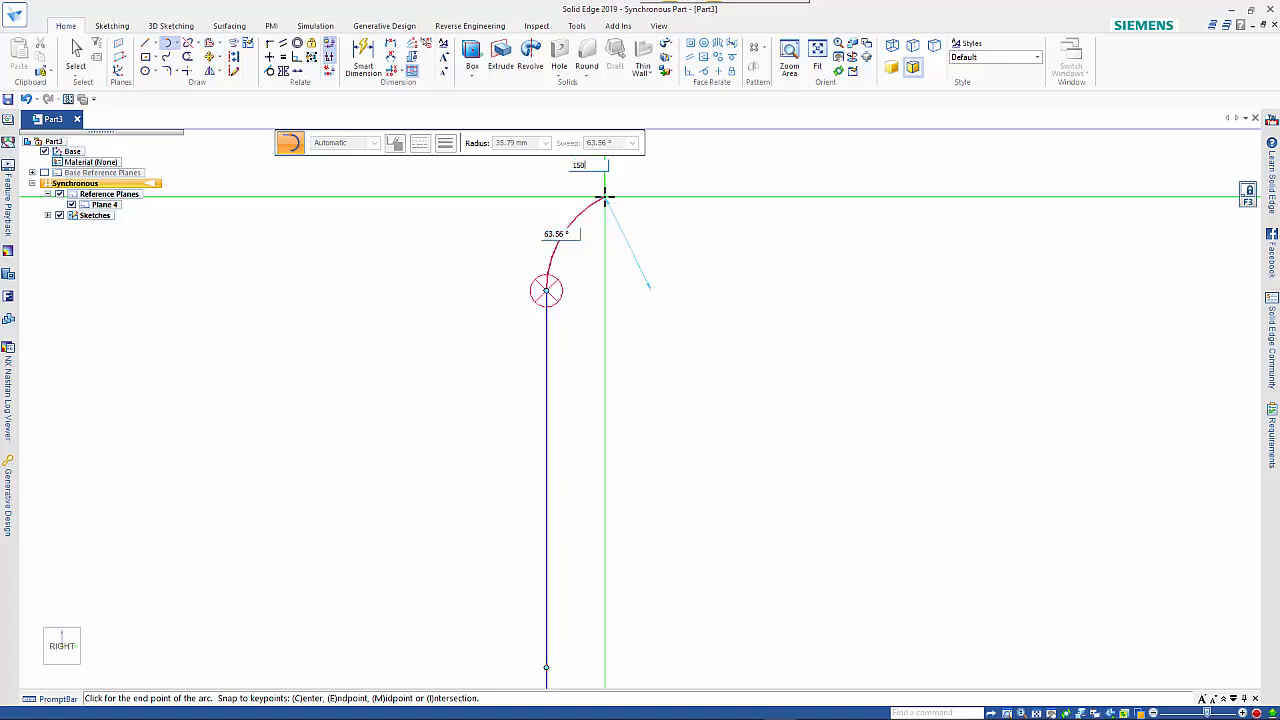
pyautogui.press('Return')
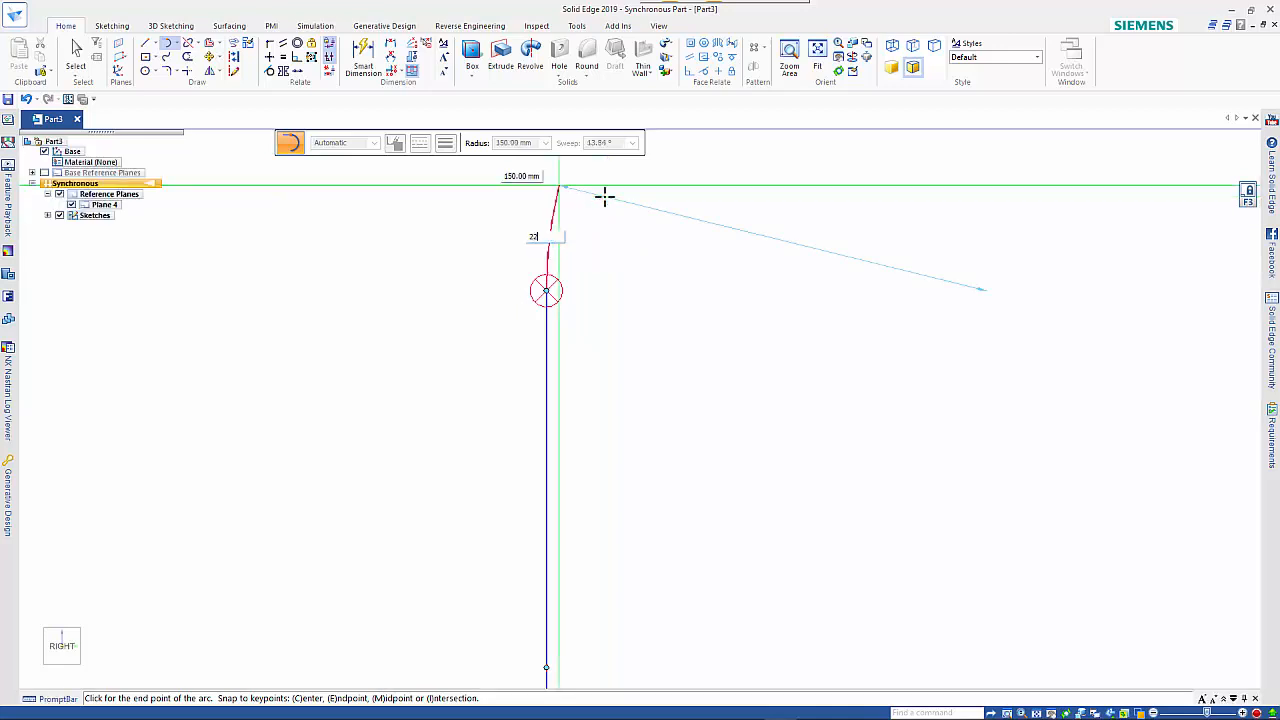
pyautogui.write('22')
pyautogui.press('Return')
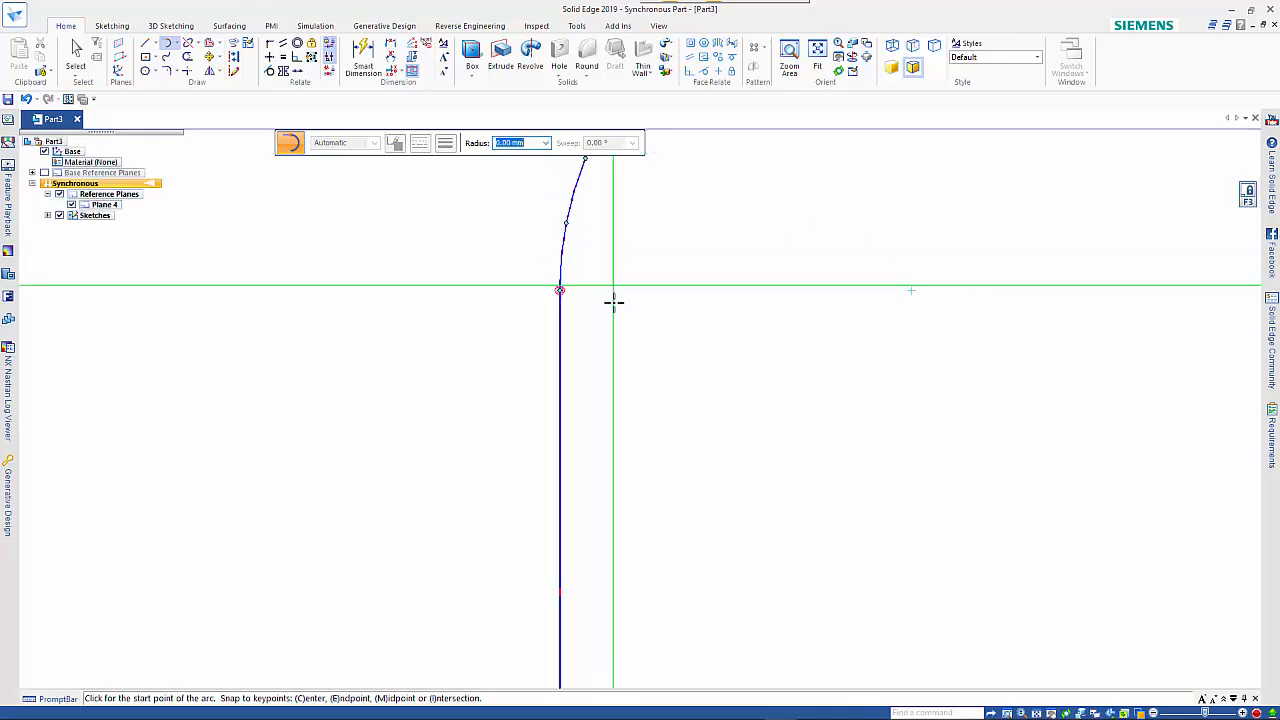
# Unlock the sketch plane and return to the isometric view with the arc command ended.
pyautogui.scroll(-3, 613, 302)
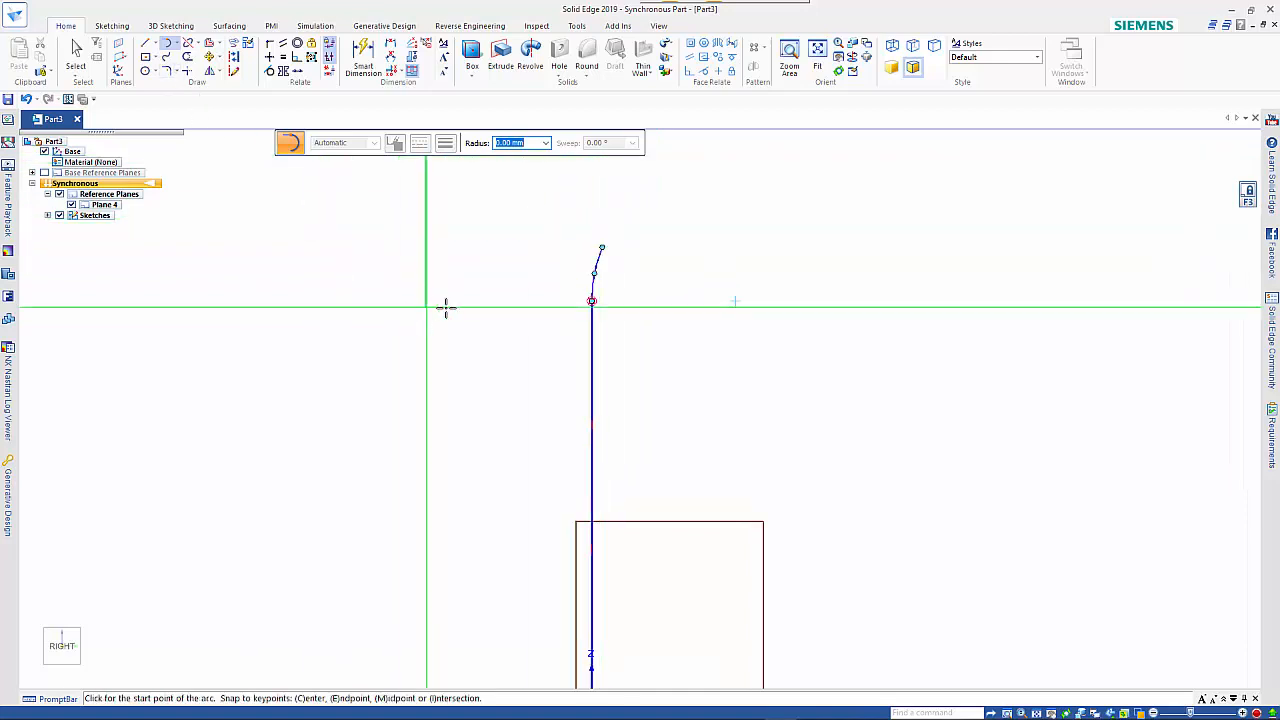
pyautogui.click(1248, 195)
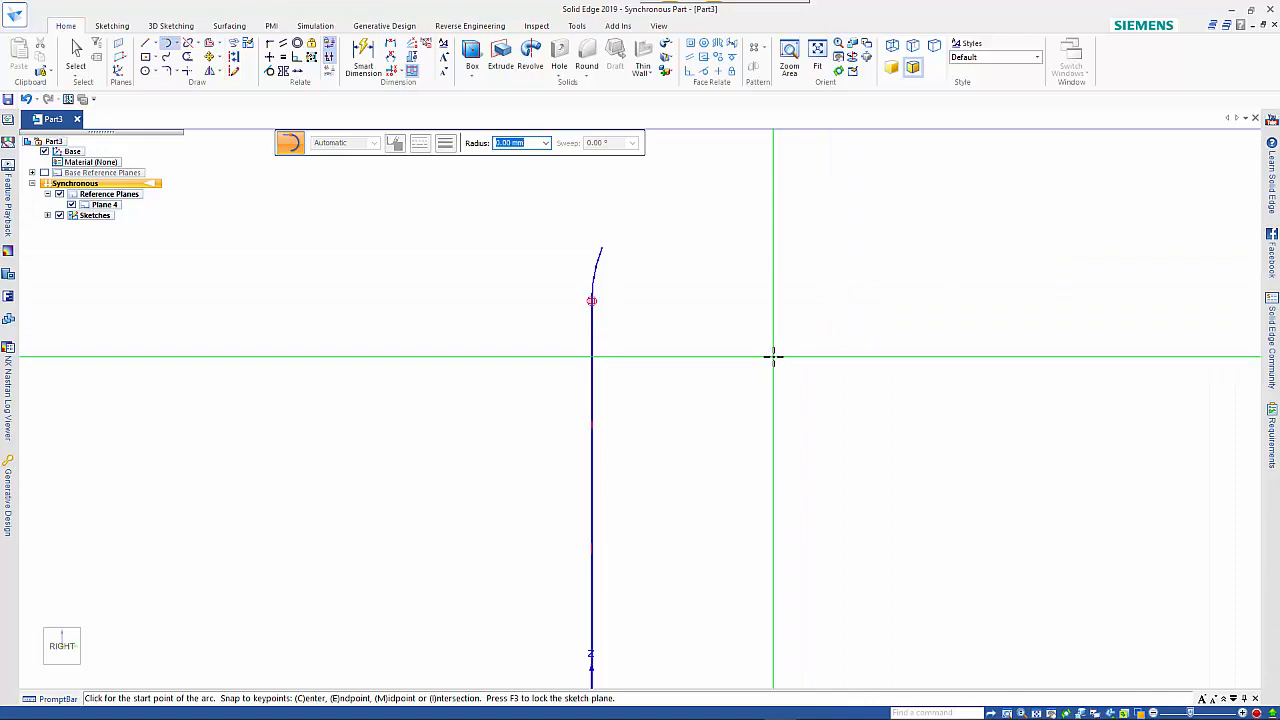
pyautogui.hotkey('ctrl', 'i')
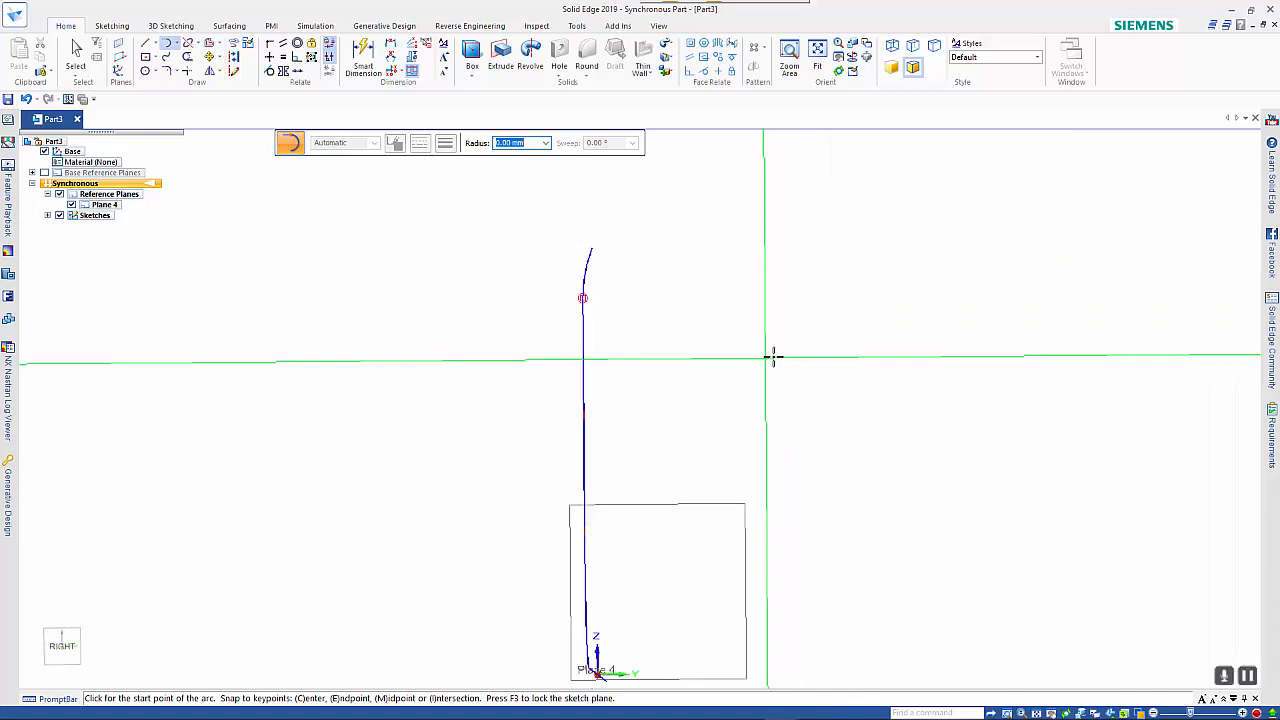
pyautogui.scroll(-2, 552, 306)
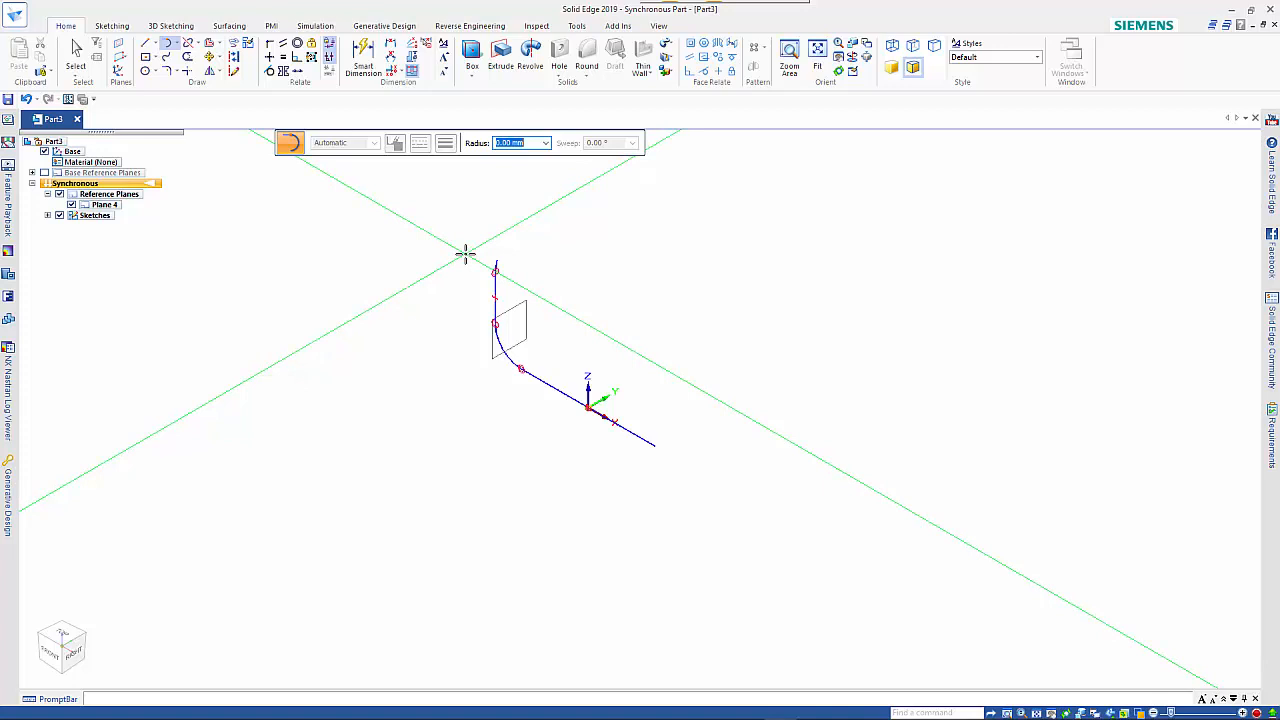
pyautogui.press('Escape')
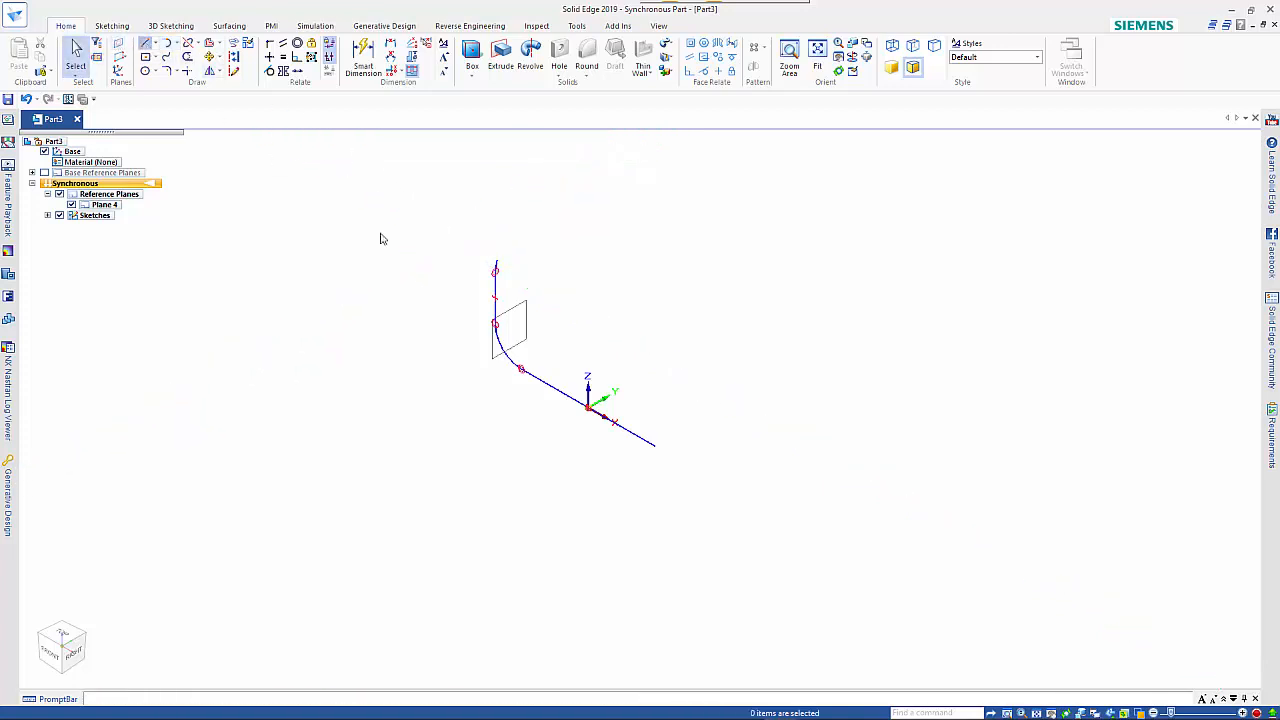
# Lock sketching to the moved plane and draw a 257 mm line at 68° from the upper end of the 22° arc.
pyautogui.click(510, 313)
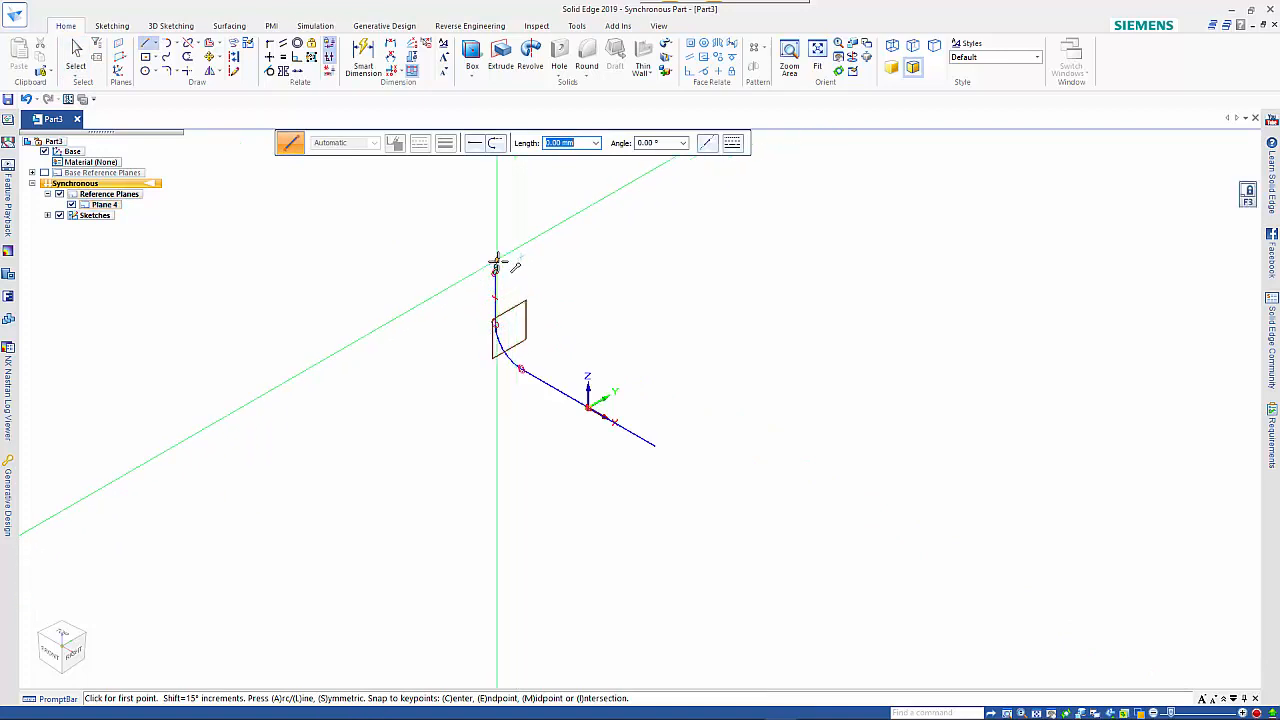
pyautogui.click(496, 264)
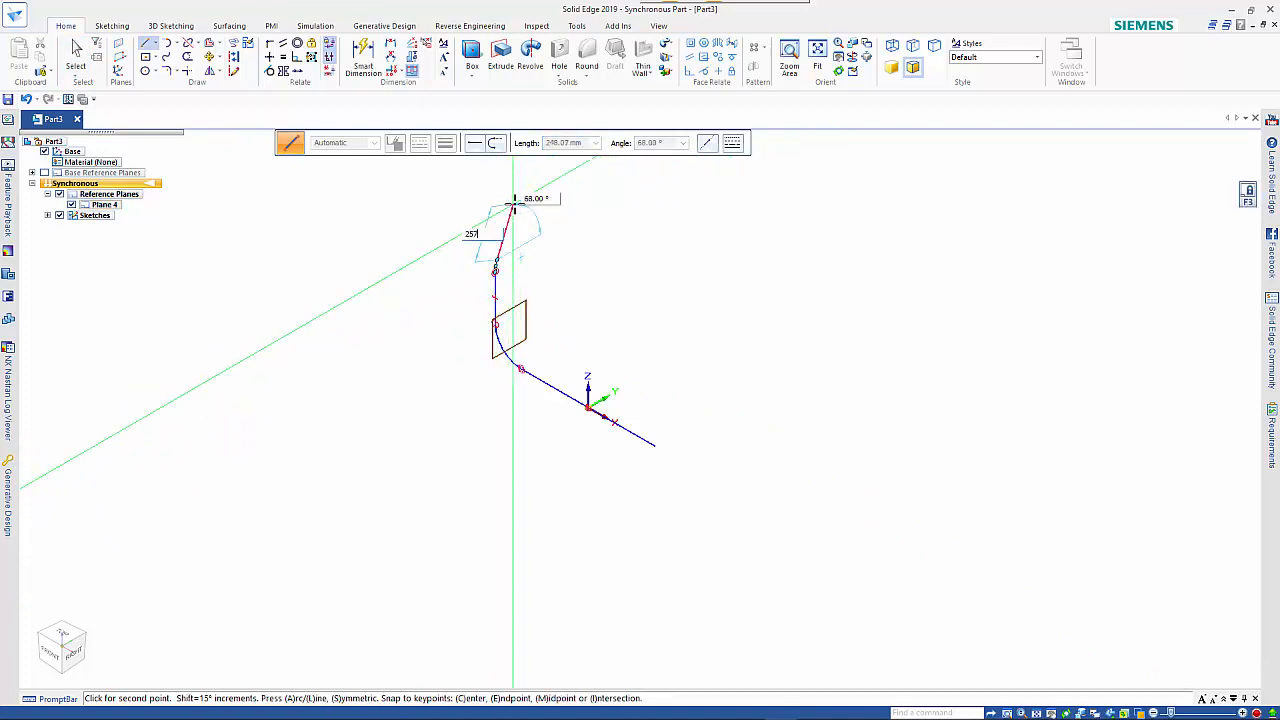
pyautogui.press('Tab')
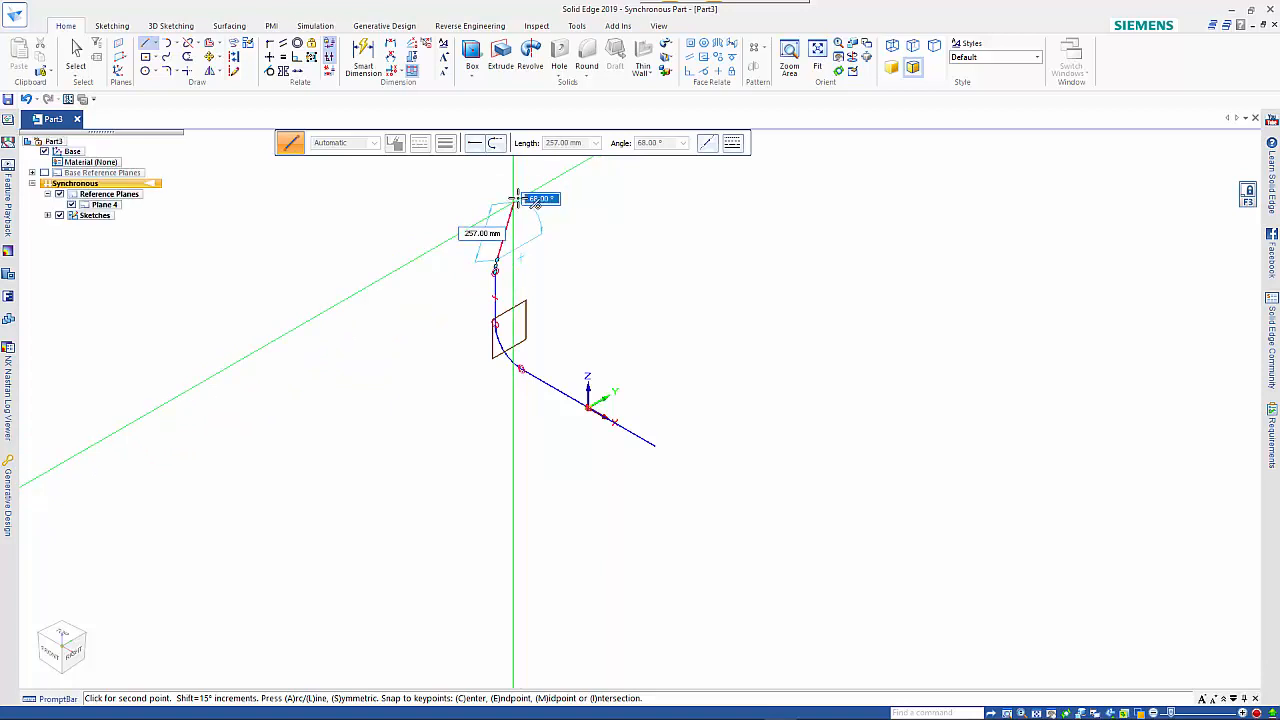
pyautogui.press('Return')
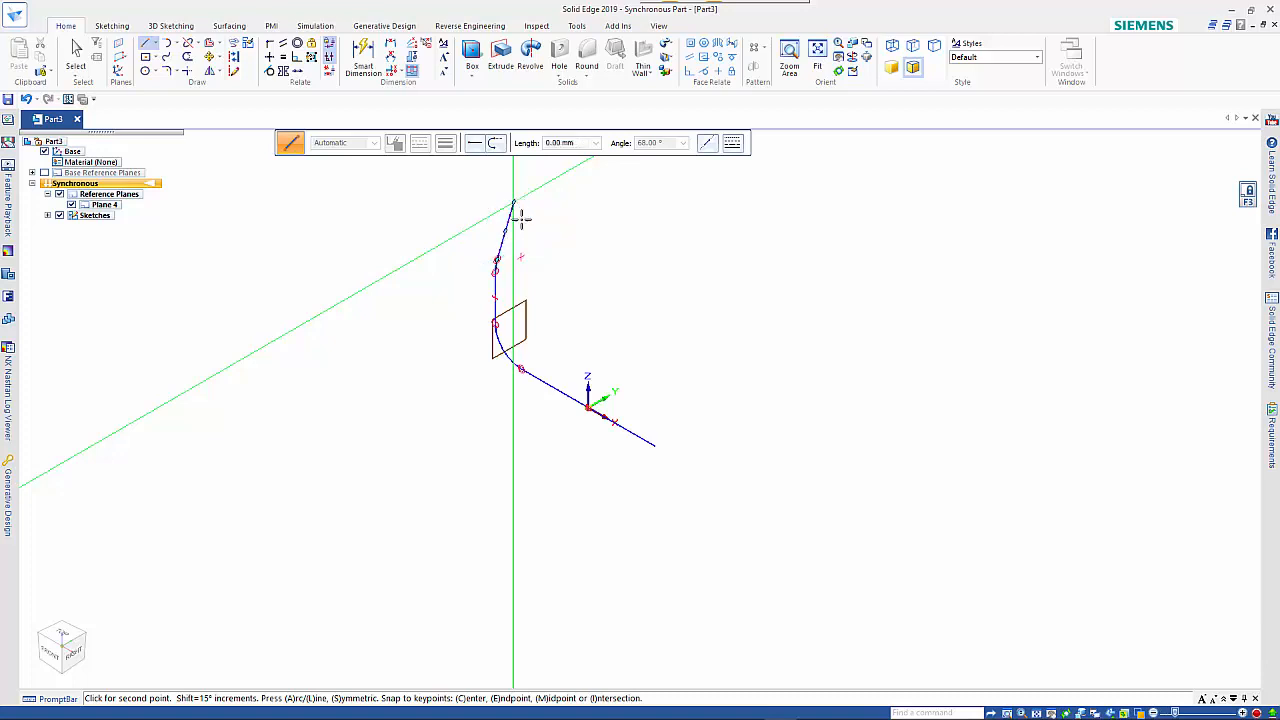
pyautogui.press('Escape')
pyautogui.press('Escape')
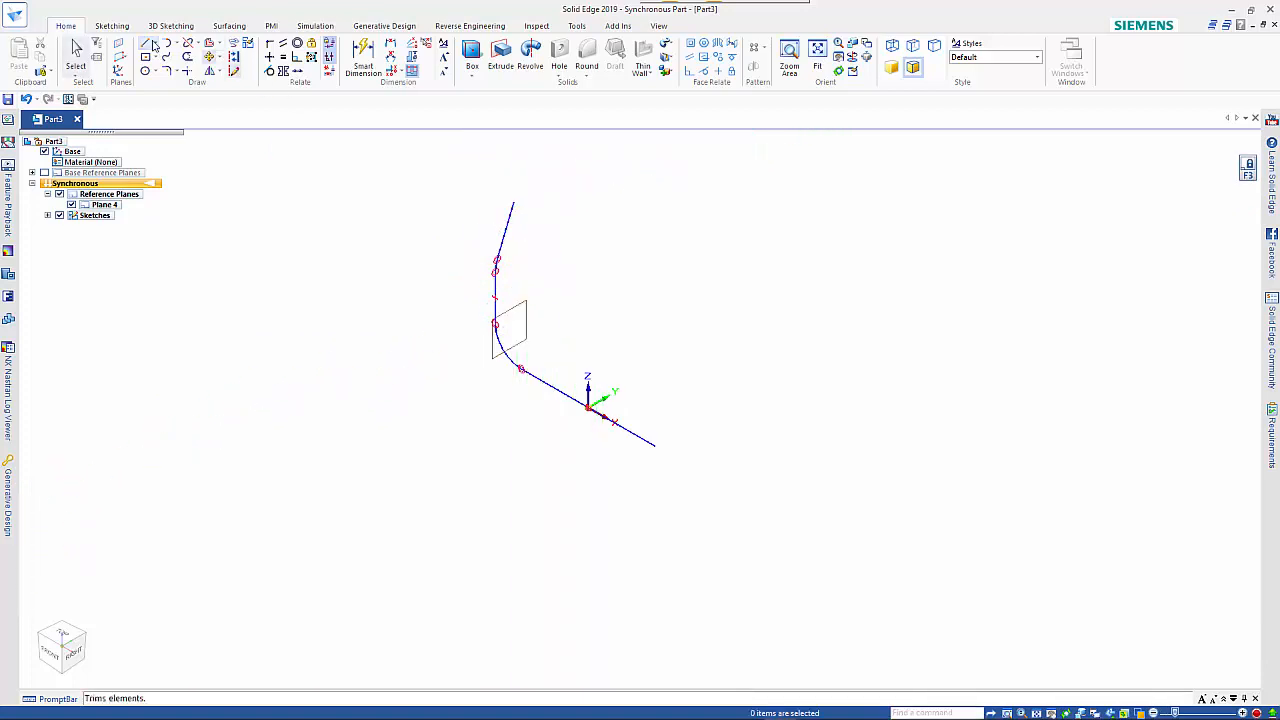
# Create a coincident plane on the XZ base plane and move it along X to the upper end of the slanted line.
pyautogui.click(118, 44)
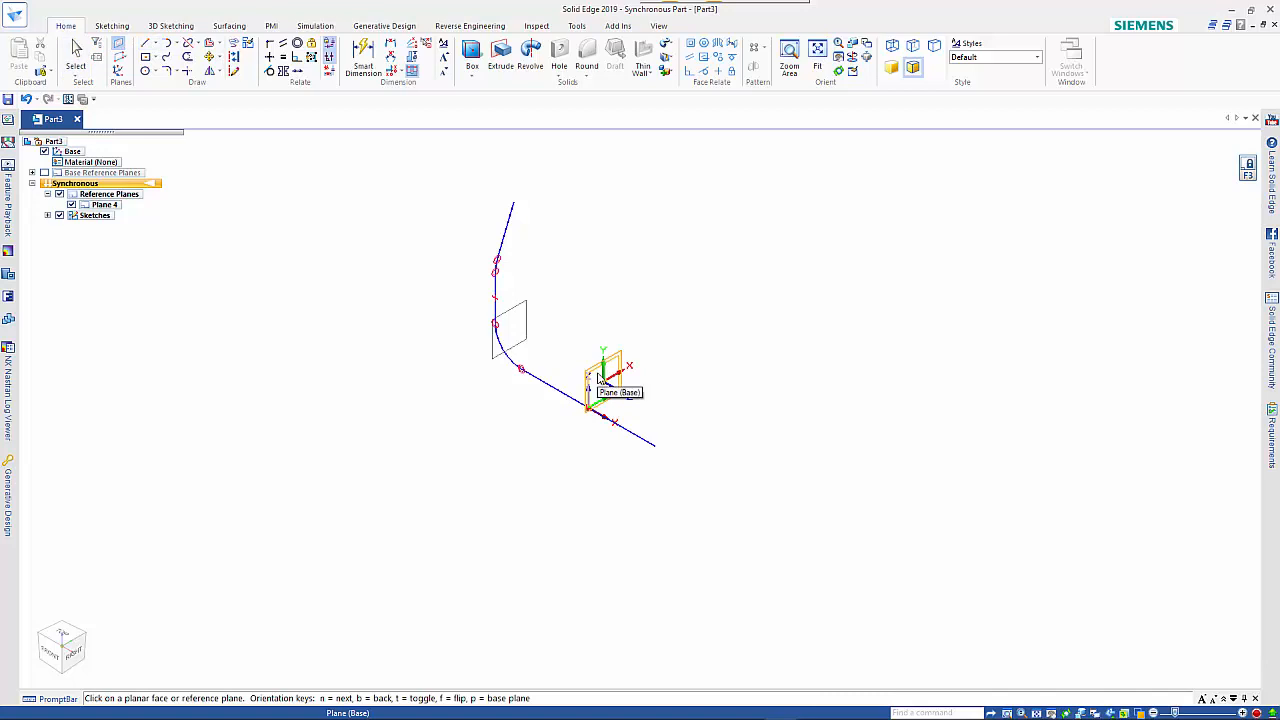
pyautogui.click(609, 403)
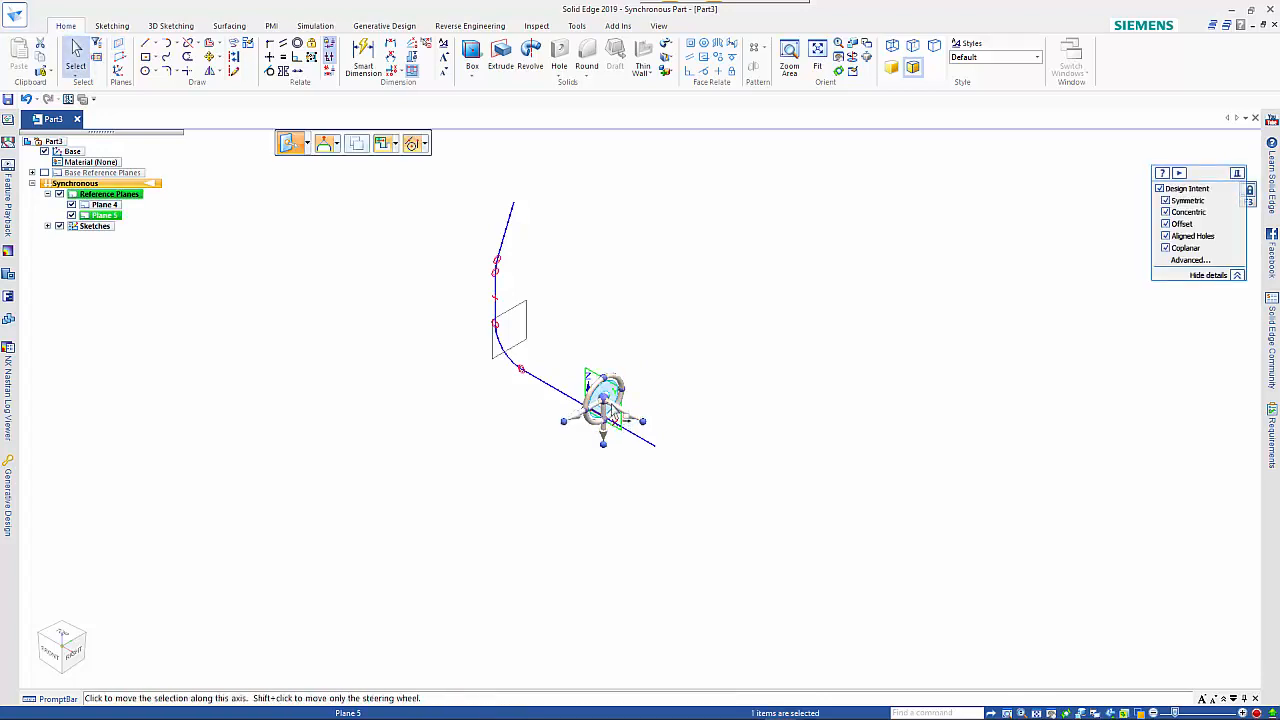
pyautogui.click(625, 409)
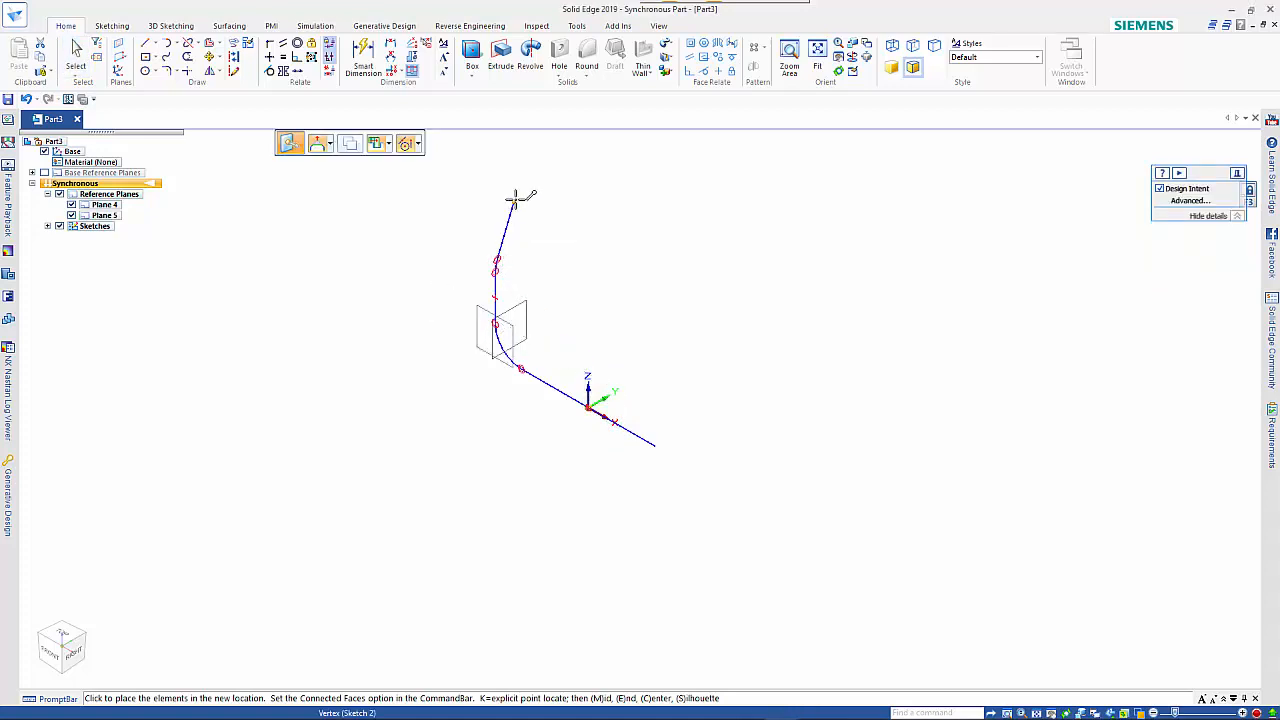
pyautogui.click(515, 197)
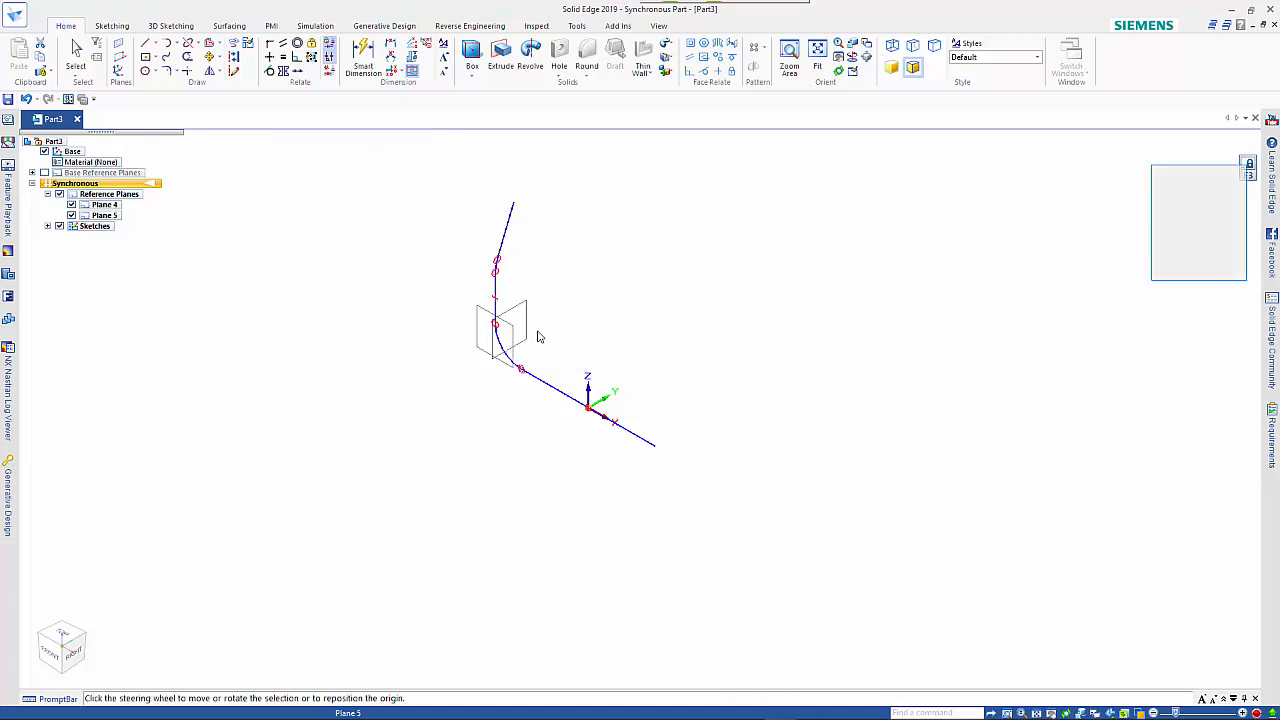
# Move the new XZ plane along Z and along Y to the upper endpoint of the slanted line.
pyautogui.click(537, 338)
pyautogui.click(497, 373)
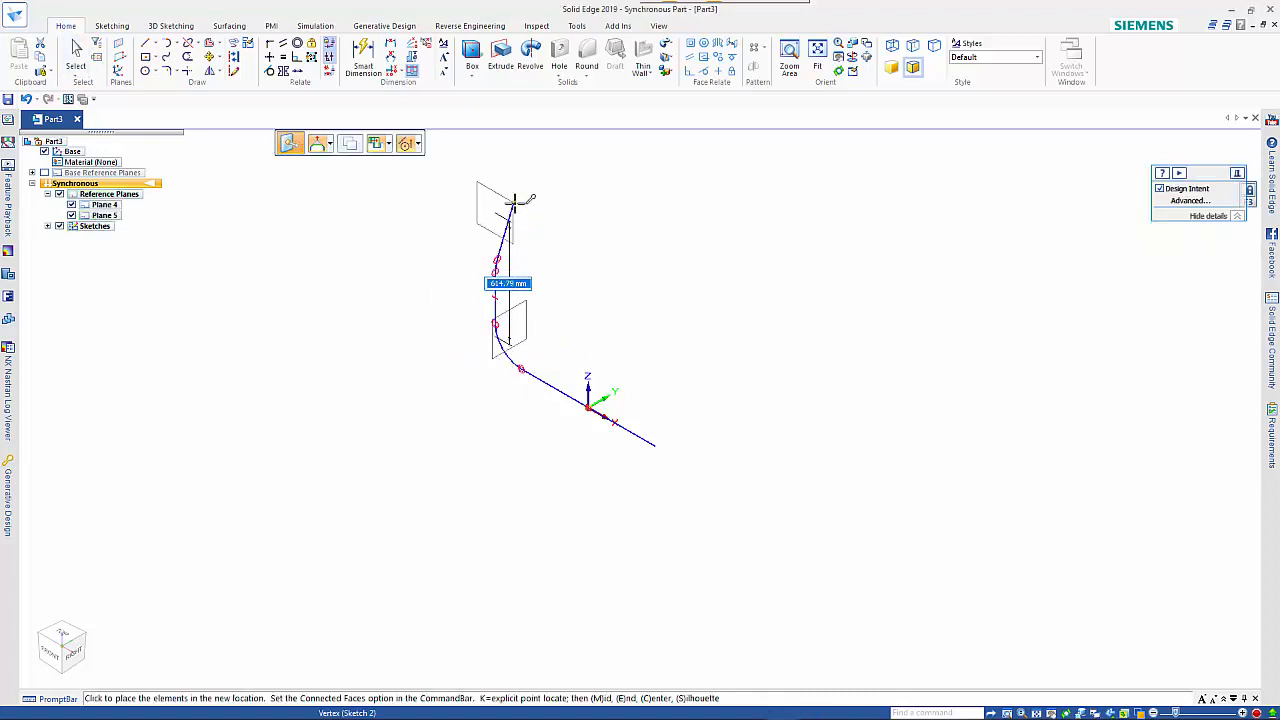
pyautogui.click(519, 219)
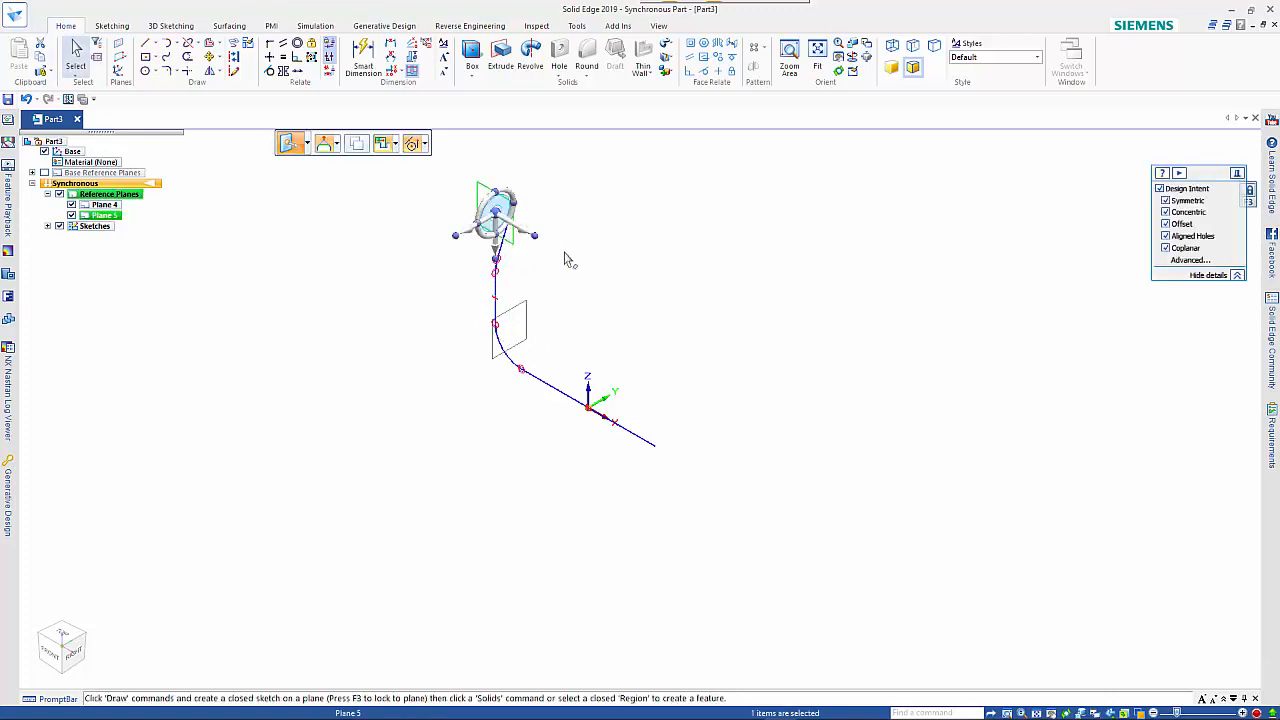
pyautogui.moveTo(570, 256); pyautogui.dragTo(743, 350, button='middle')
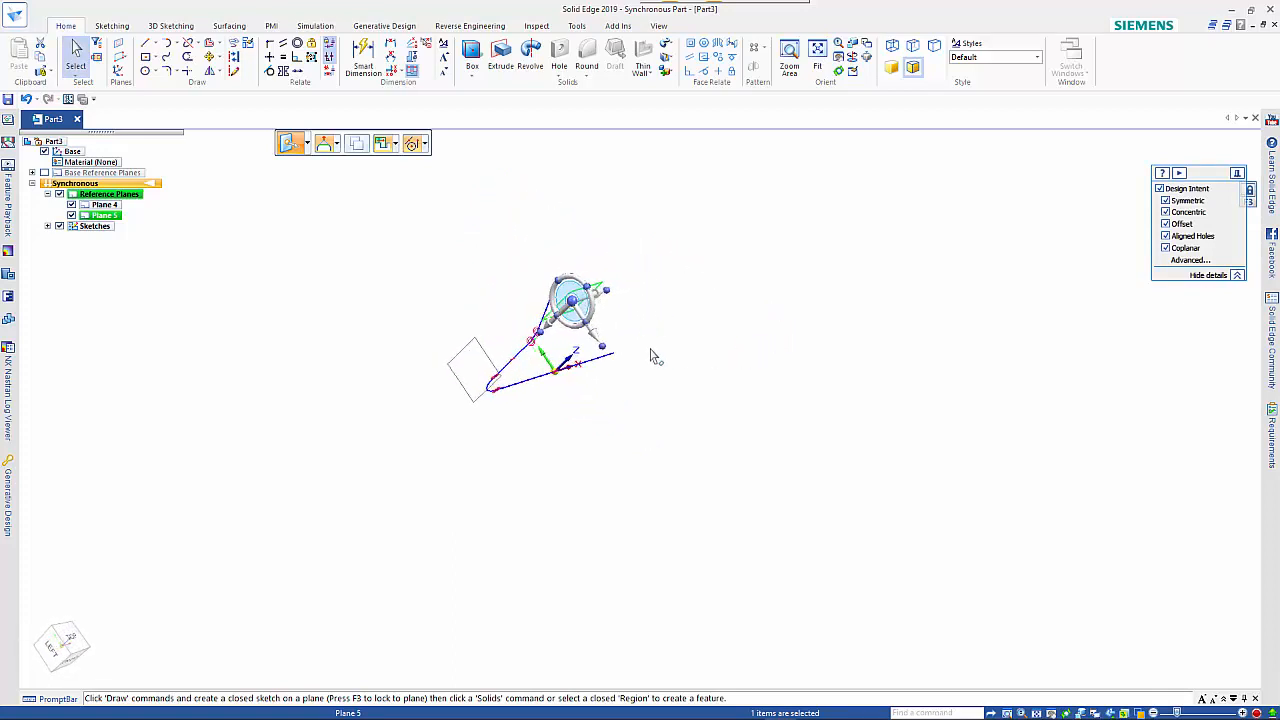
pyautogui.click(595, 340)
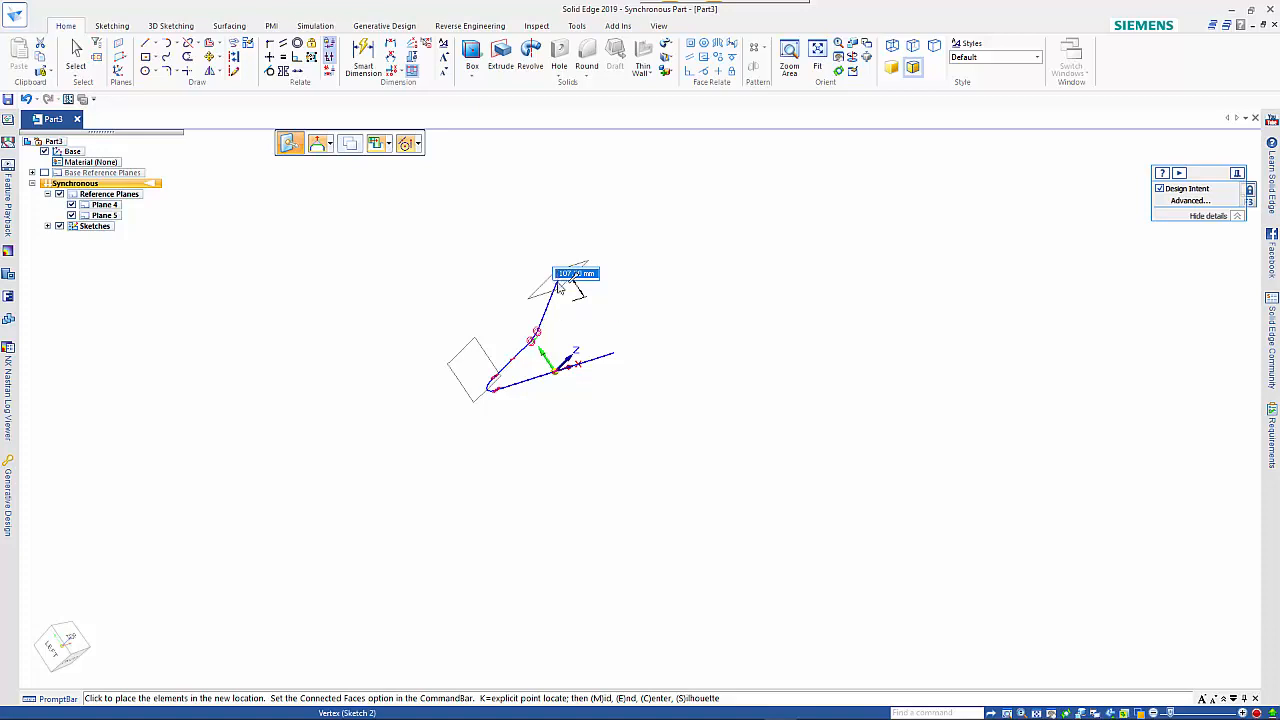
pyautogui.click(561, 288)
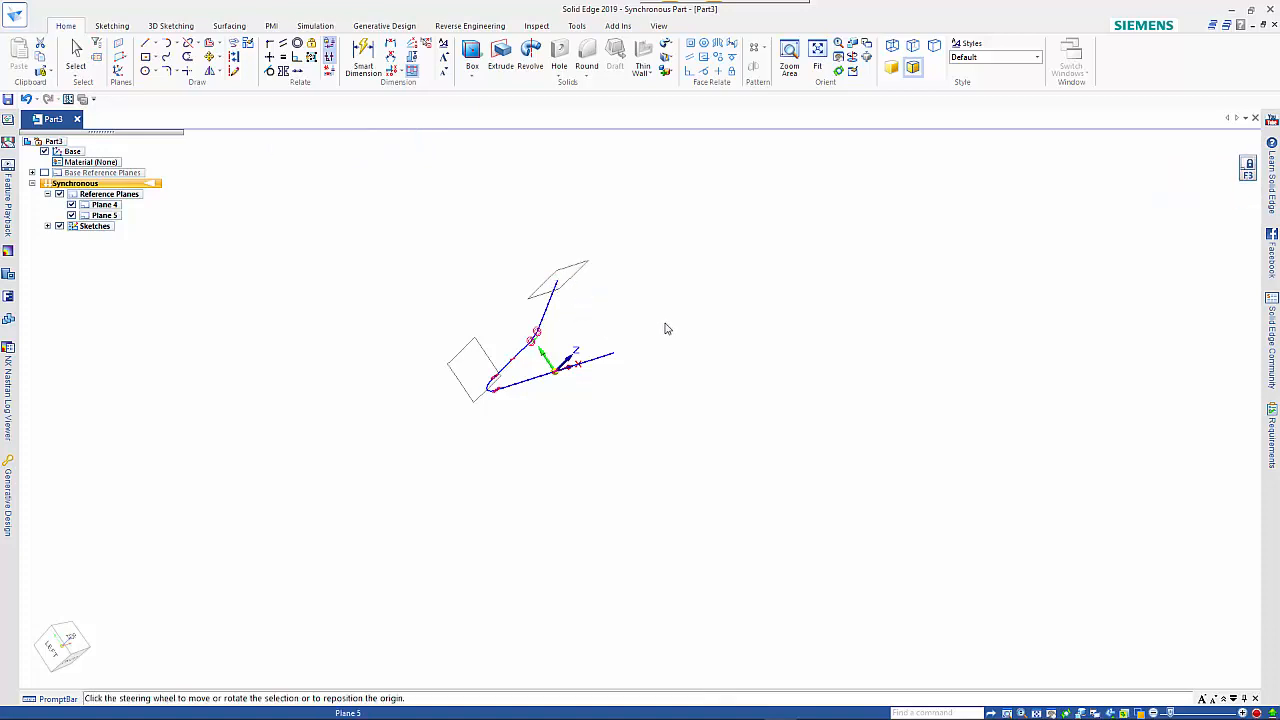
# Rotate the moved plane by -22° about the X direction to align it with the slanted line.
pyautogui.moveTo(663, 326); pyautogui.dragTo(414, 229, button='middle')
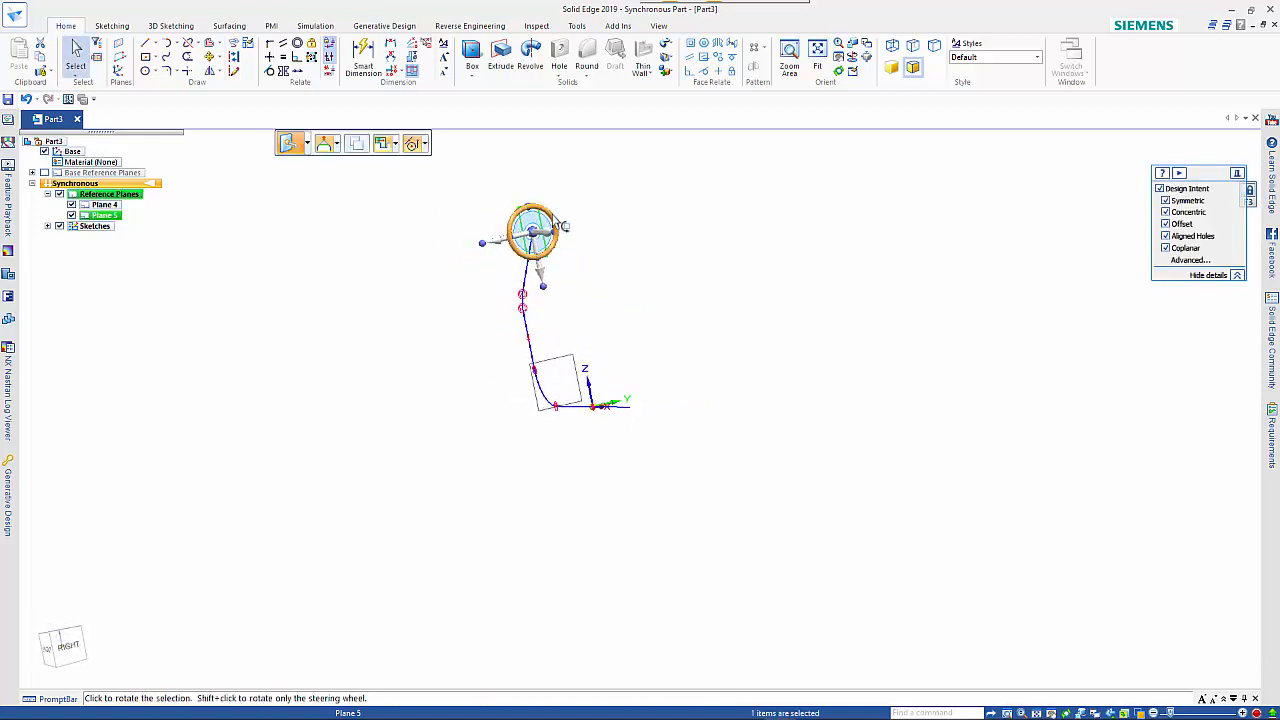
pyautogui.click(556, 226)
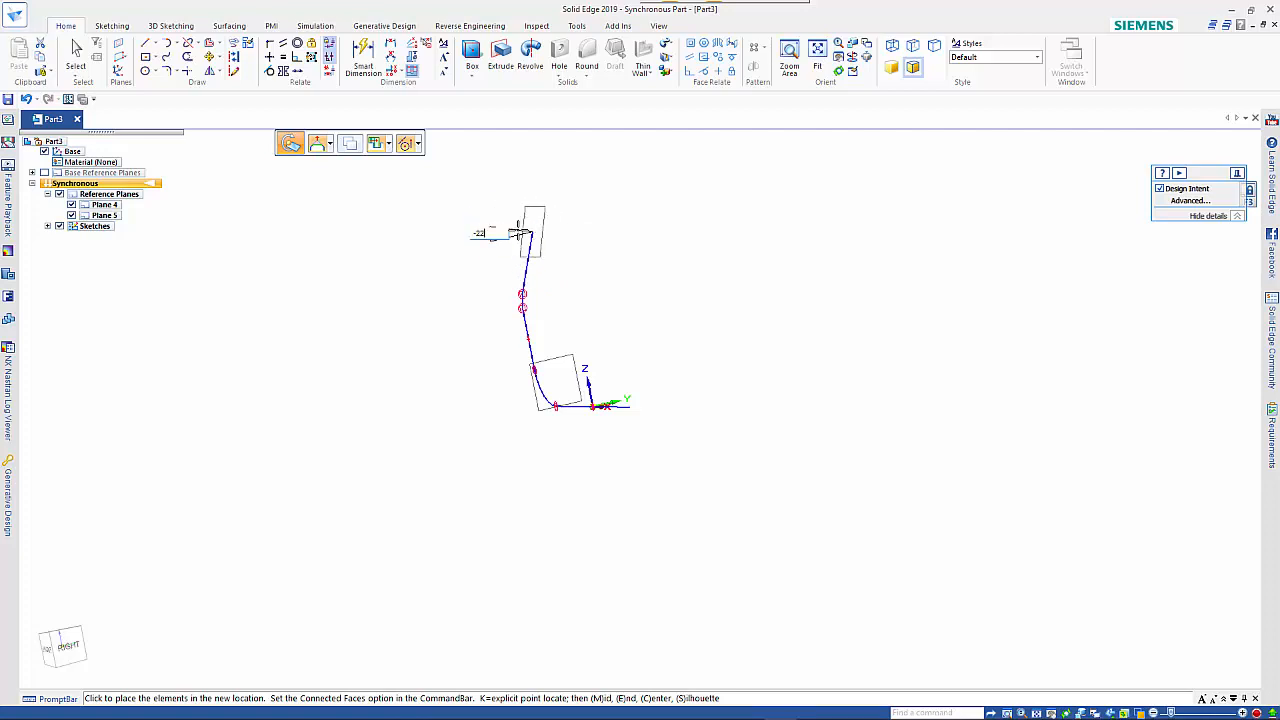
pyautogui.click(520, 233)
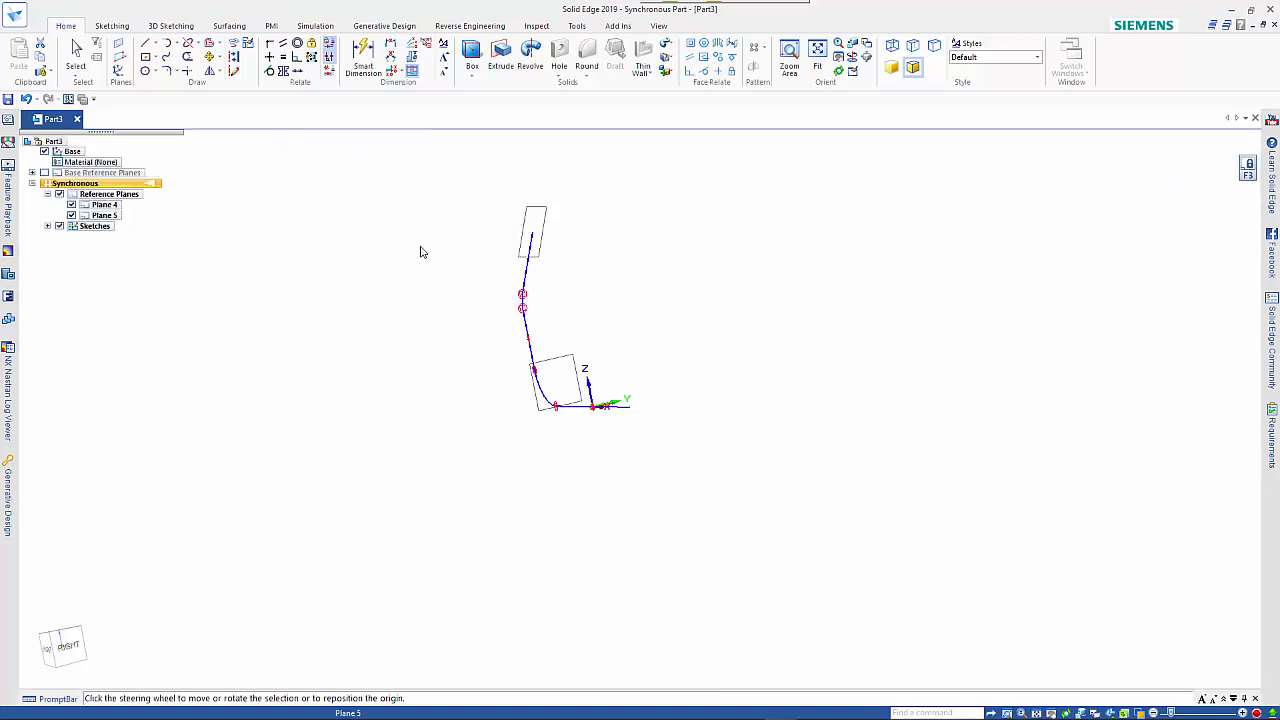
pyautogui.press('Escape')
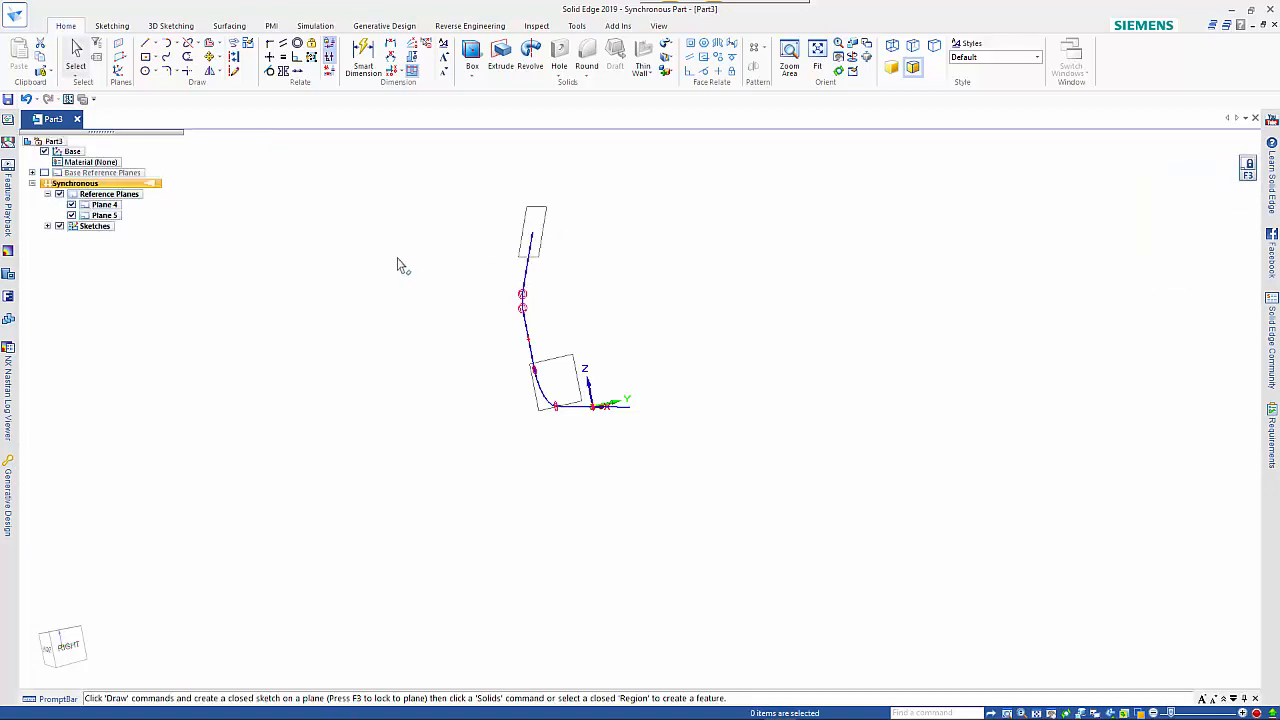
pyautogui.moveTo(409, 260)
pyautogui.mouseDown(button='middle')
pyautogui.moveTo(477, 271)
pyautogui.moveTo(465, 260)
pyautogui.mouseUp(button='middle')
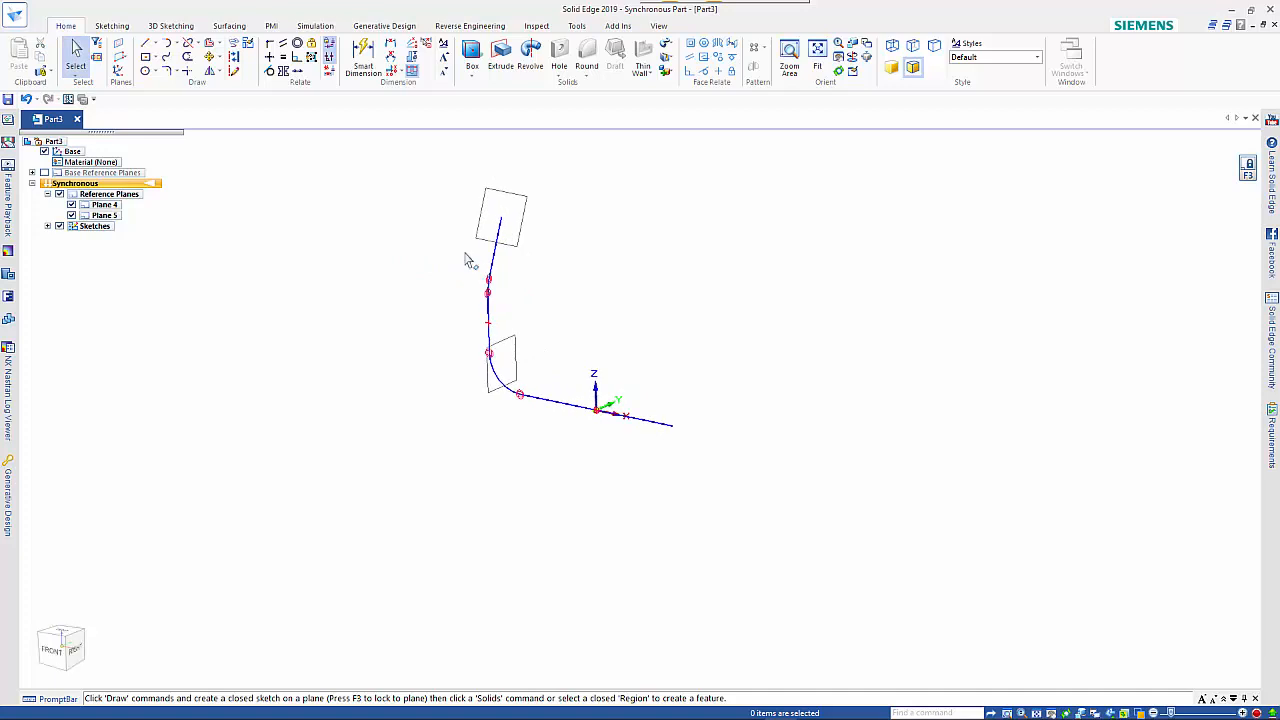
# Start a tangent arc with sketching locked to the rotated plane and view that plane straight on.
pyautogui.click(167, 43)
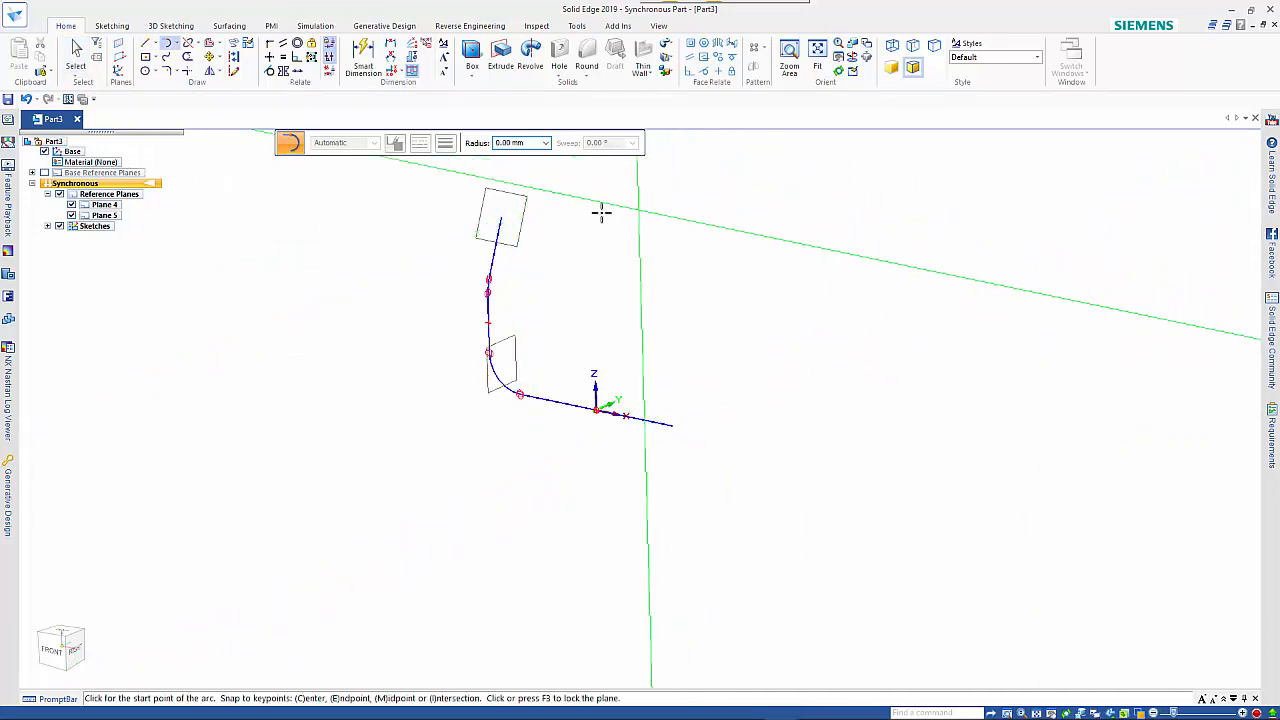
pyautogui.click(511, 207)
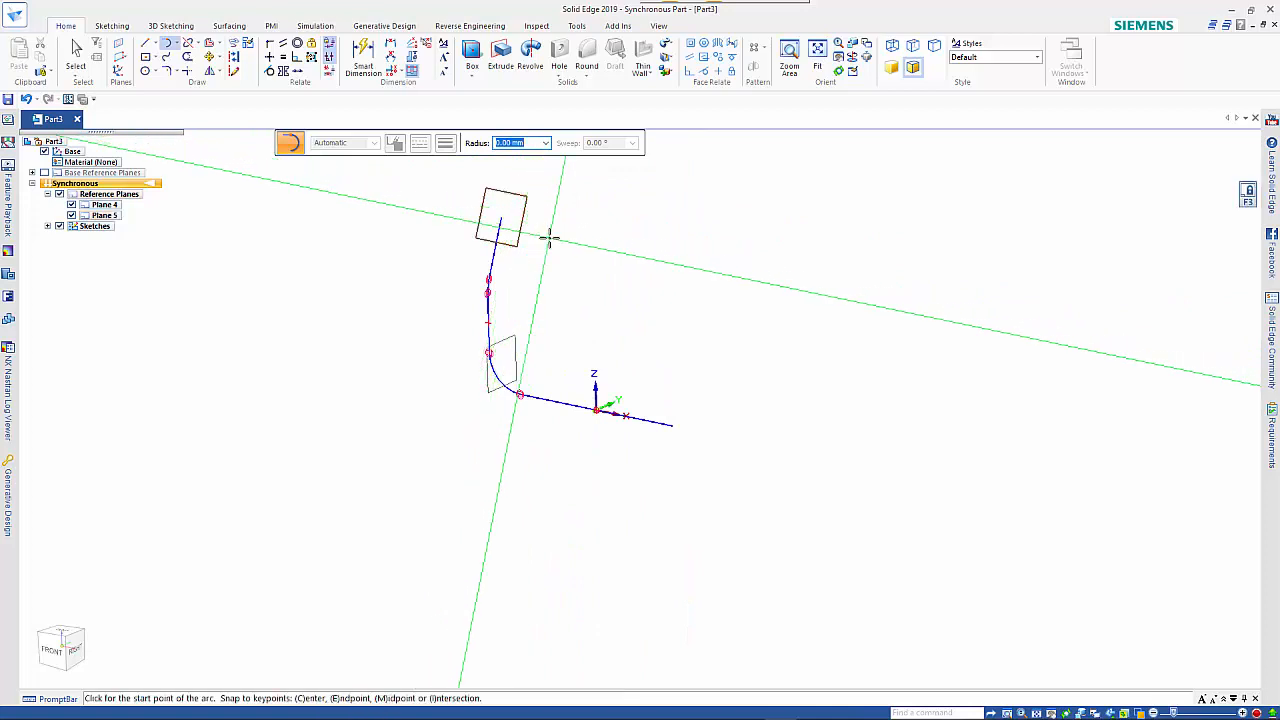
pyautogui.hotkey('ctrl', 'h')
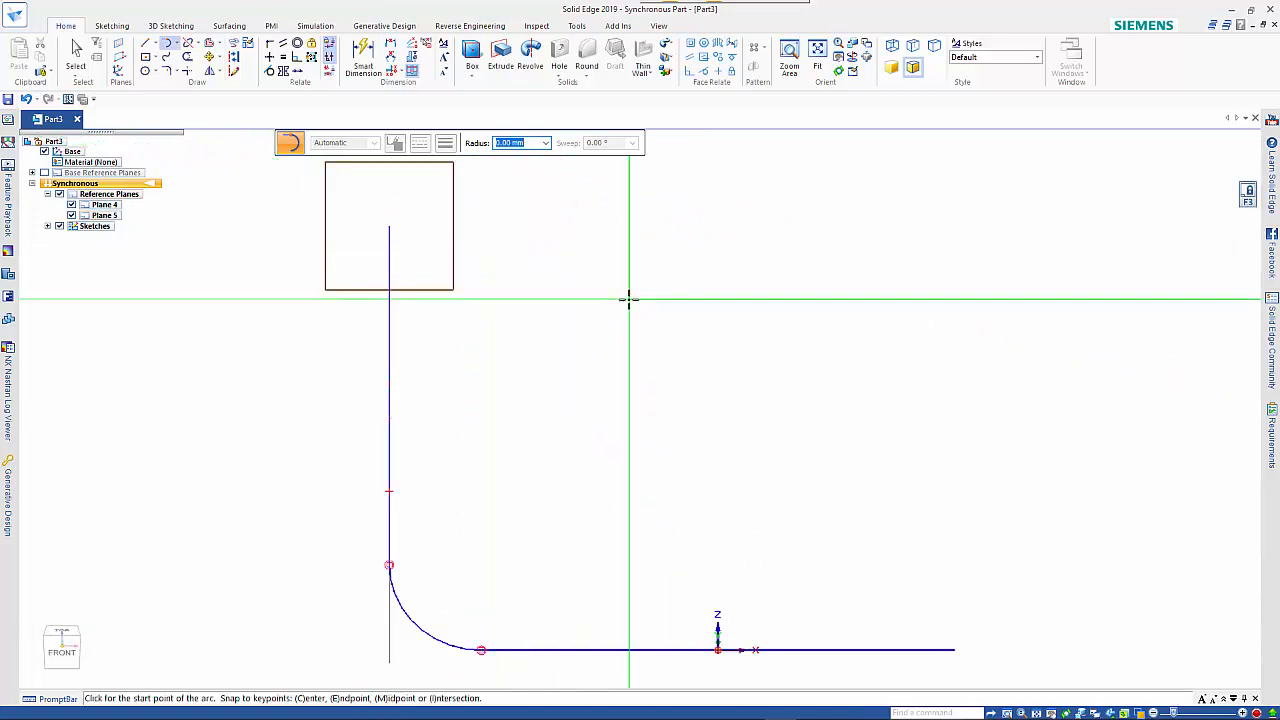
pyautogui.keyDown('shift'); pyautogui.moveTo(629, 298); pyautogui.dragTo(566, 548, button='middle'); pyautogui.keyUp('shift')
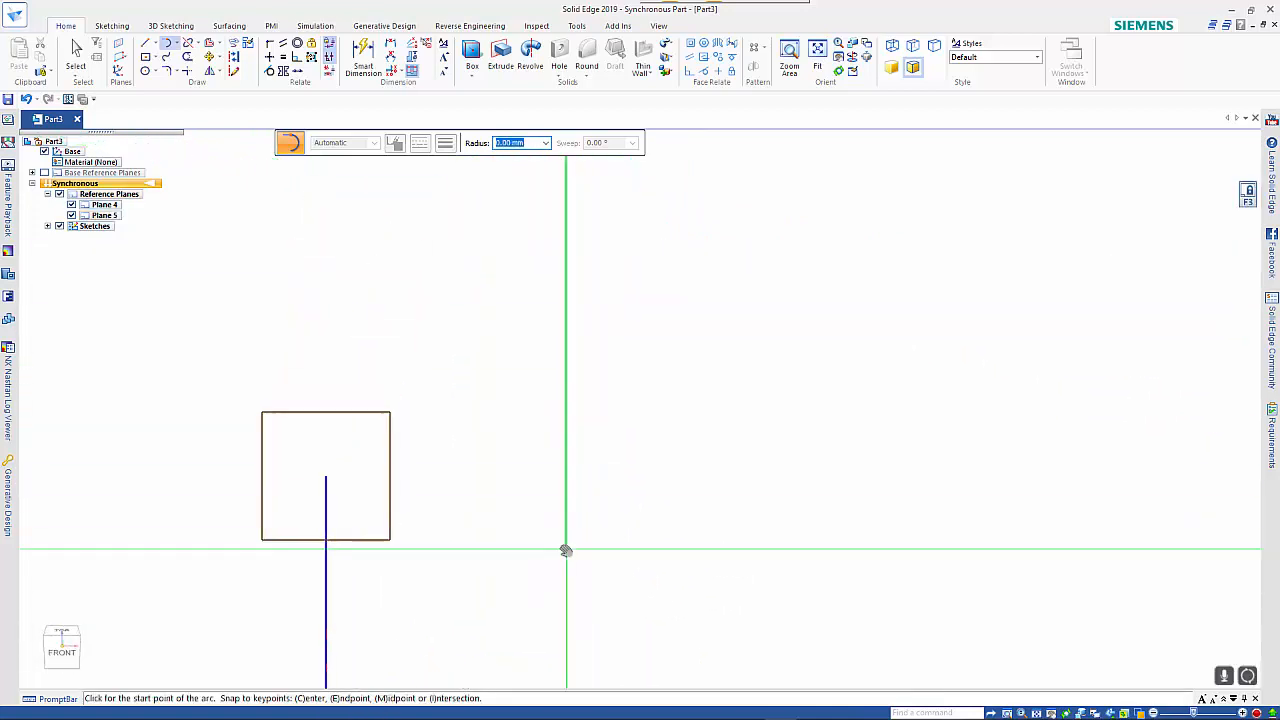
pyautogui.click(325, 475)
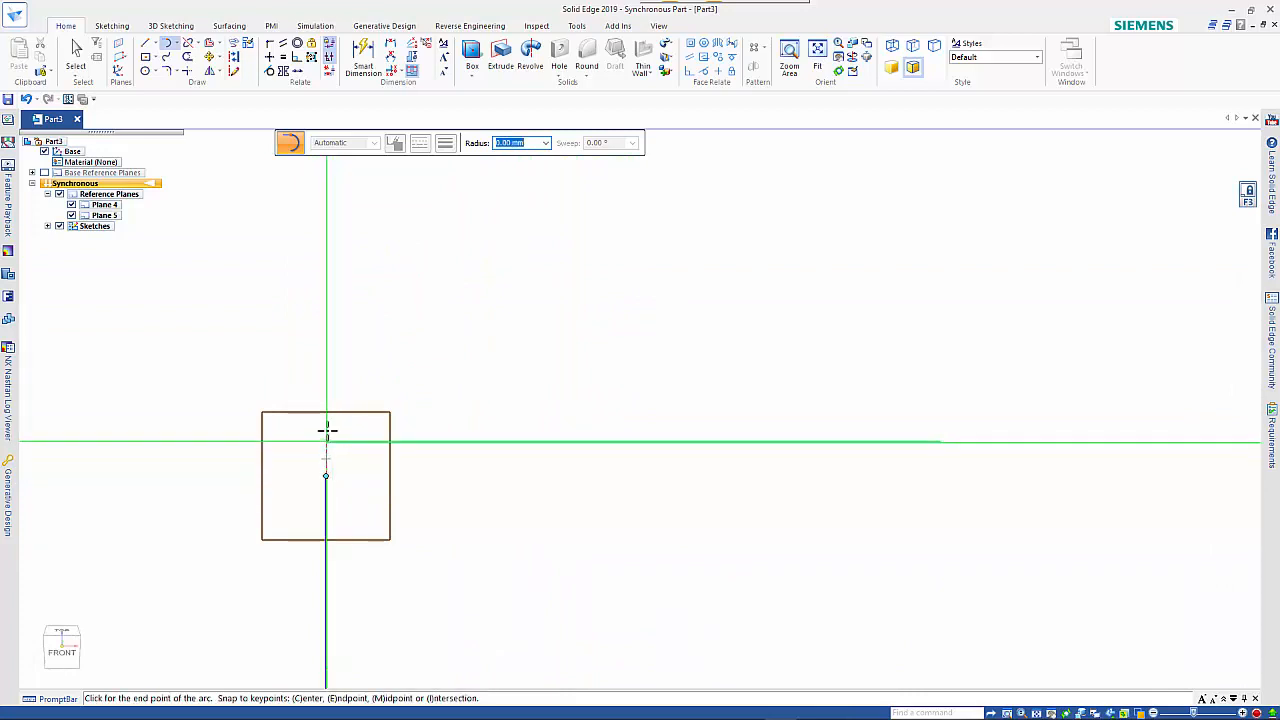
pyautogui.write('a')
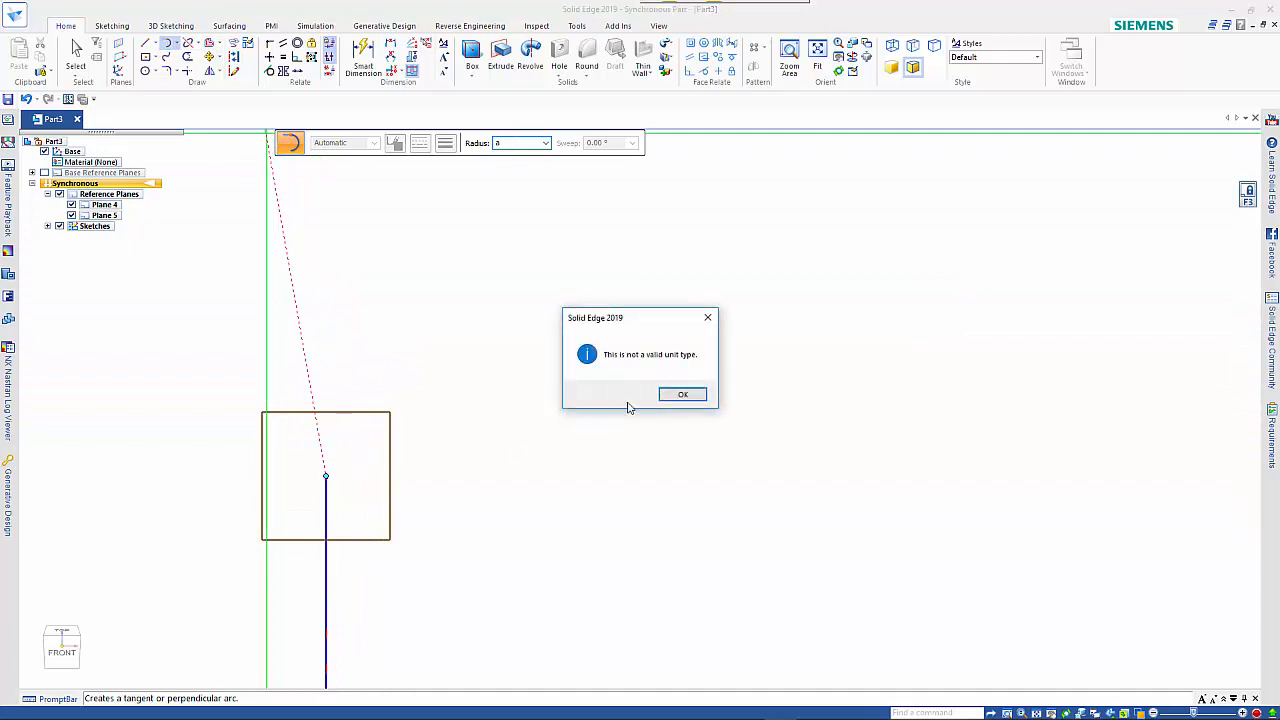
pyautogui.click(683, 395)
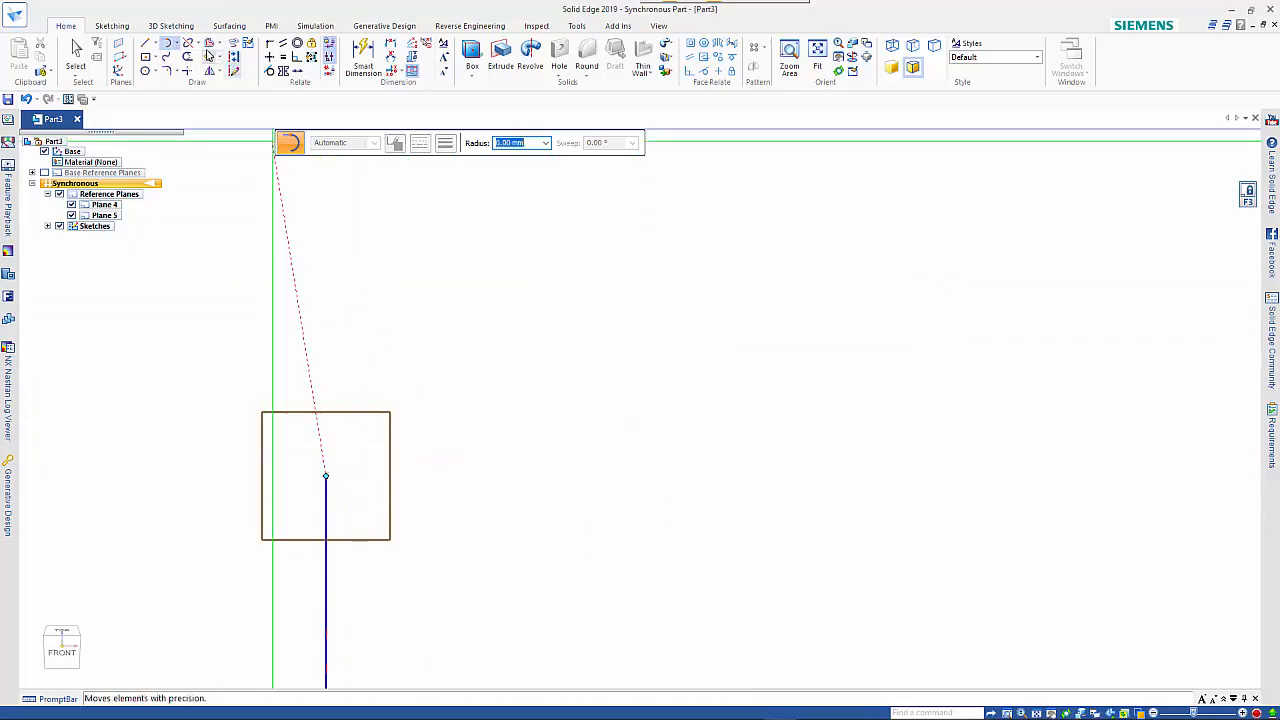
# Draw a tangent arc with 150 mm radius and 90° sweep toward positive X from the slanted line's upper end.
pyautogui.click(168, 43)
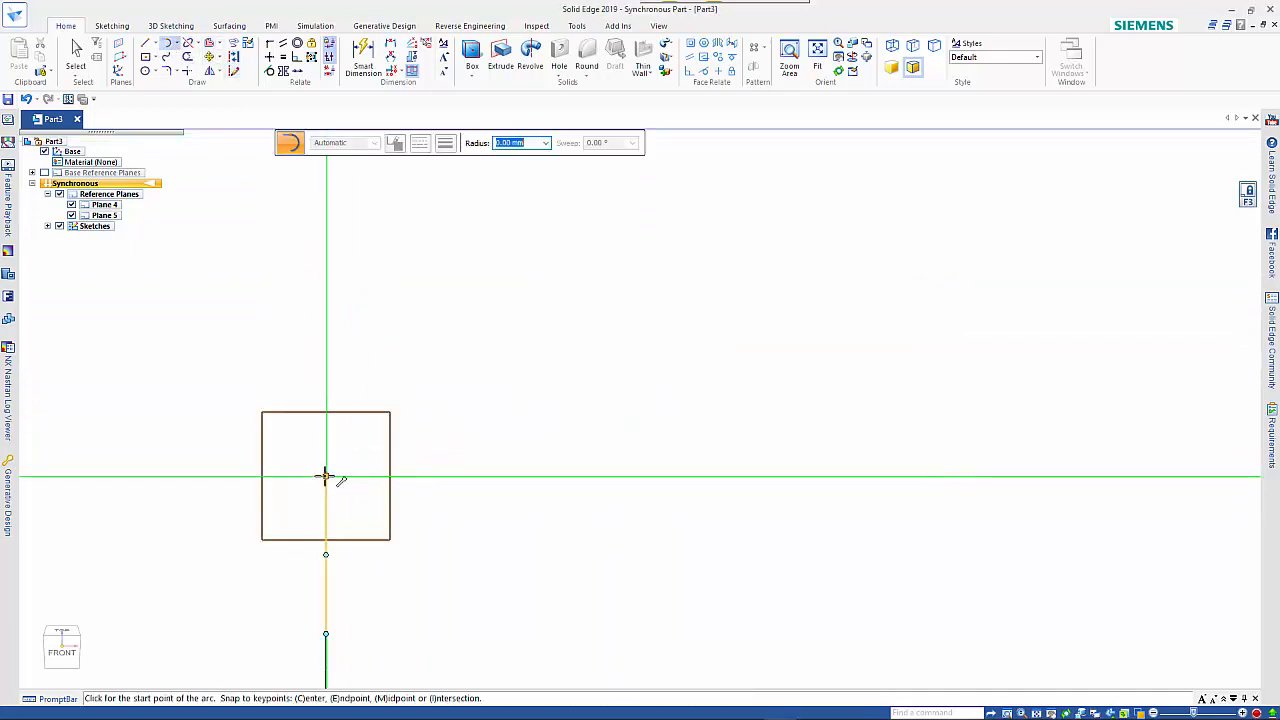
pyautogui.click(326, 476)
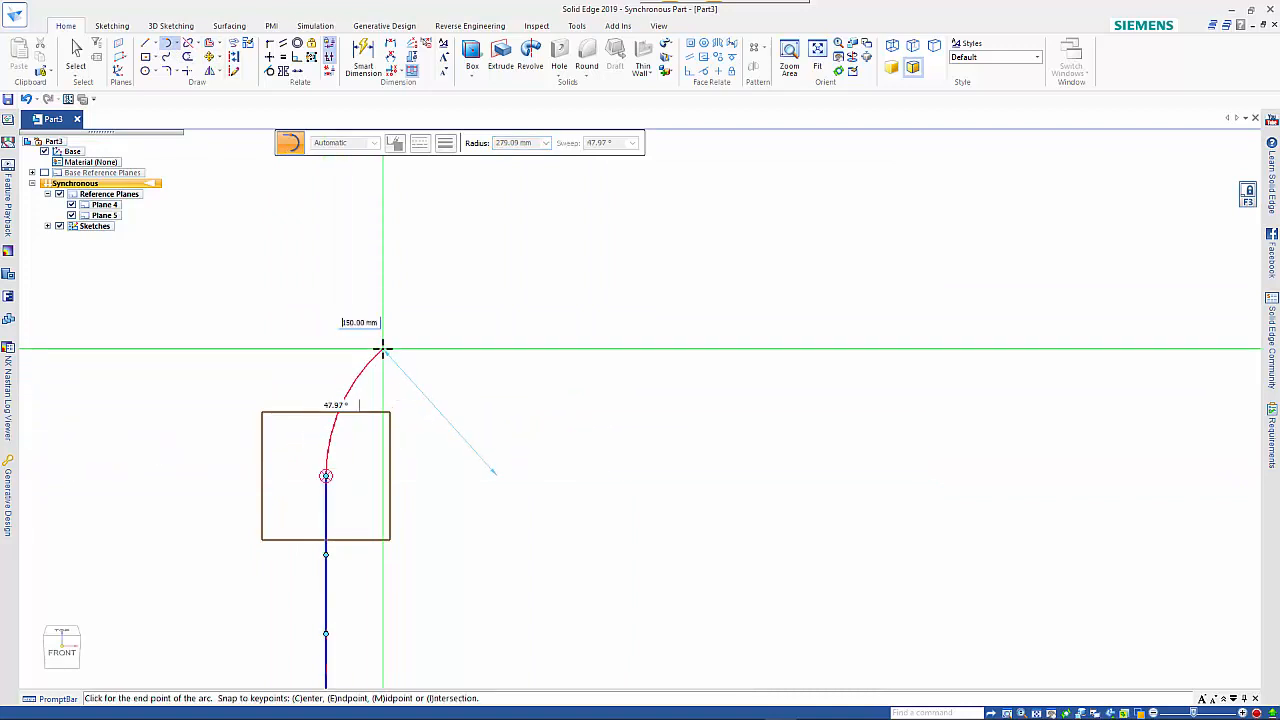
pyautogui.press('Tab')
pyautogui.press('Tab')
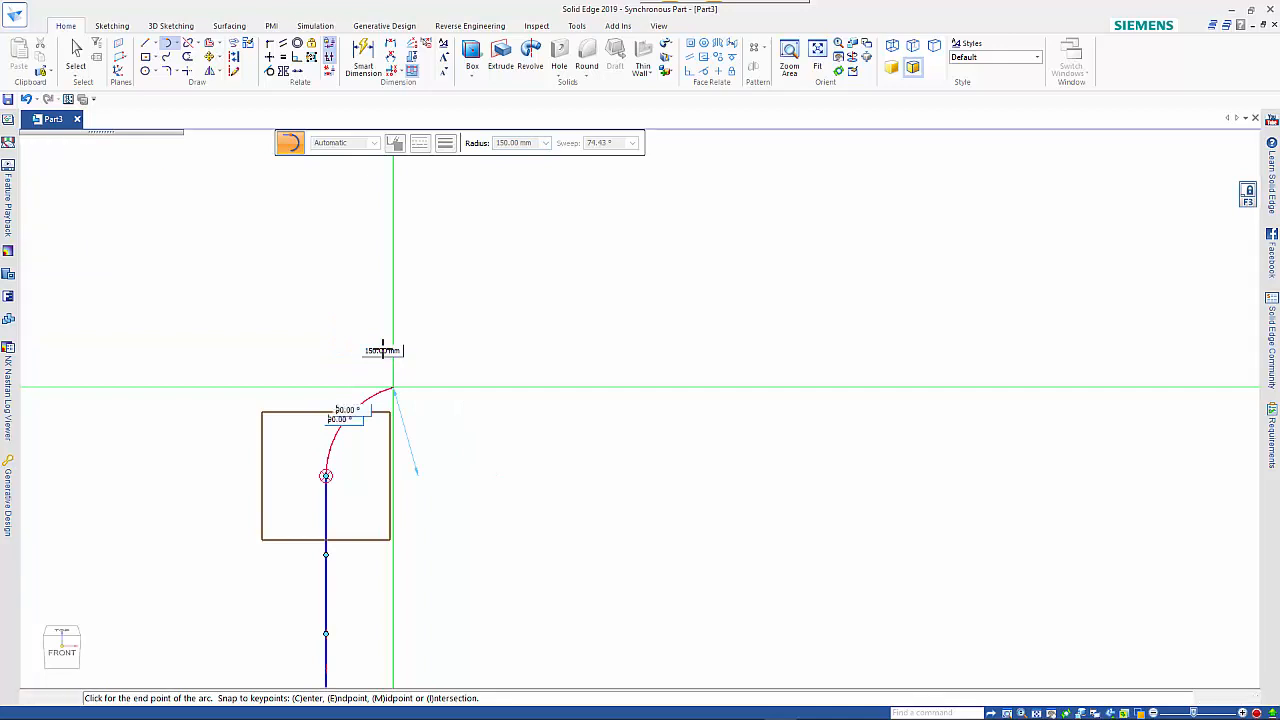
pyautogui.click(383, 347)
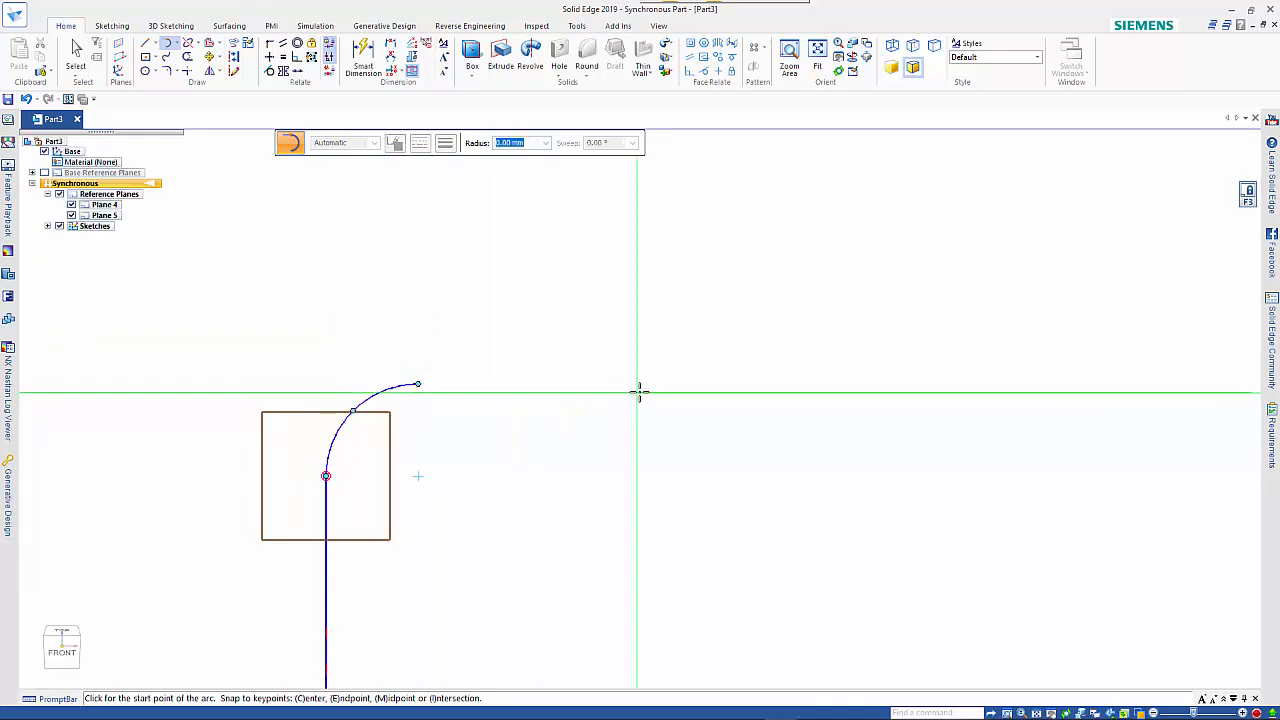
# Draw a horizontal line at 0° toward positive X from the free end of the new 90° arc.
pyautogui.click(145, 43)
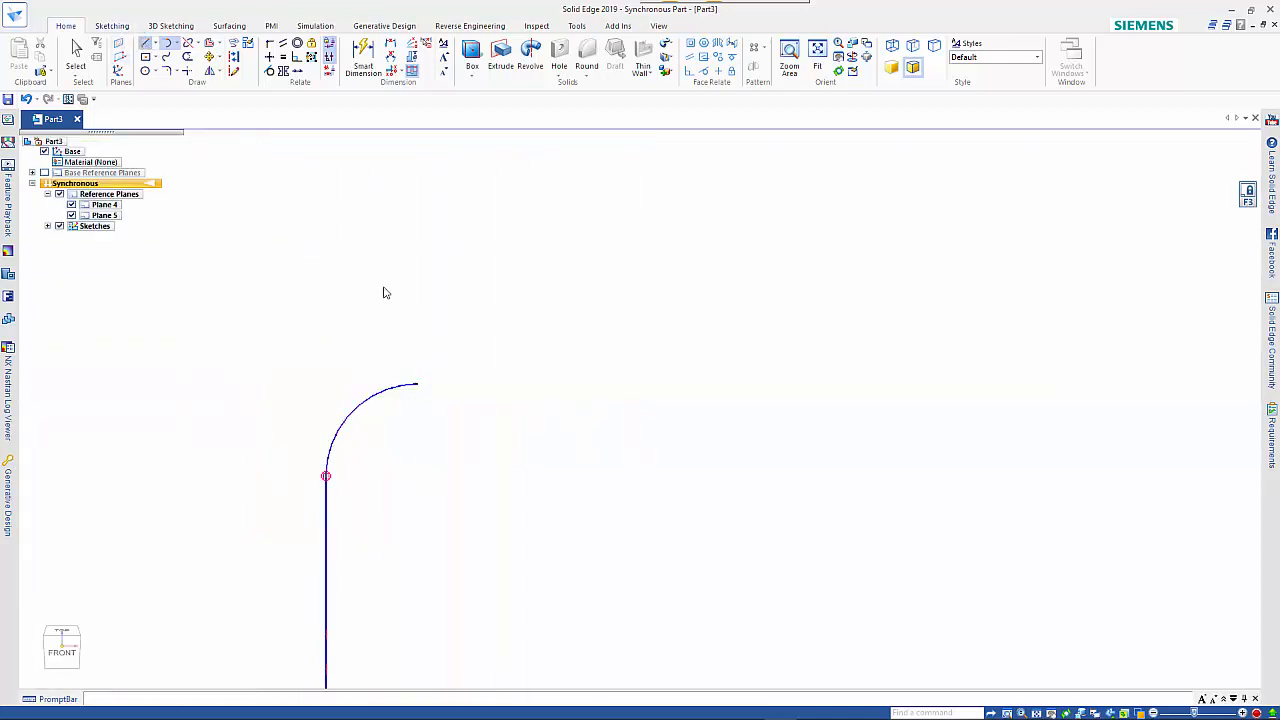
pyautogui.click(418, 384)
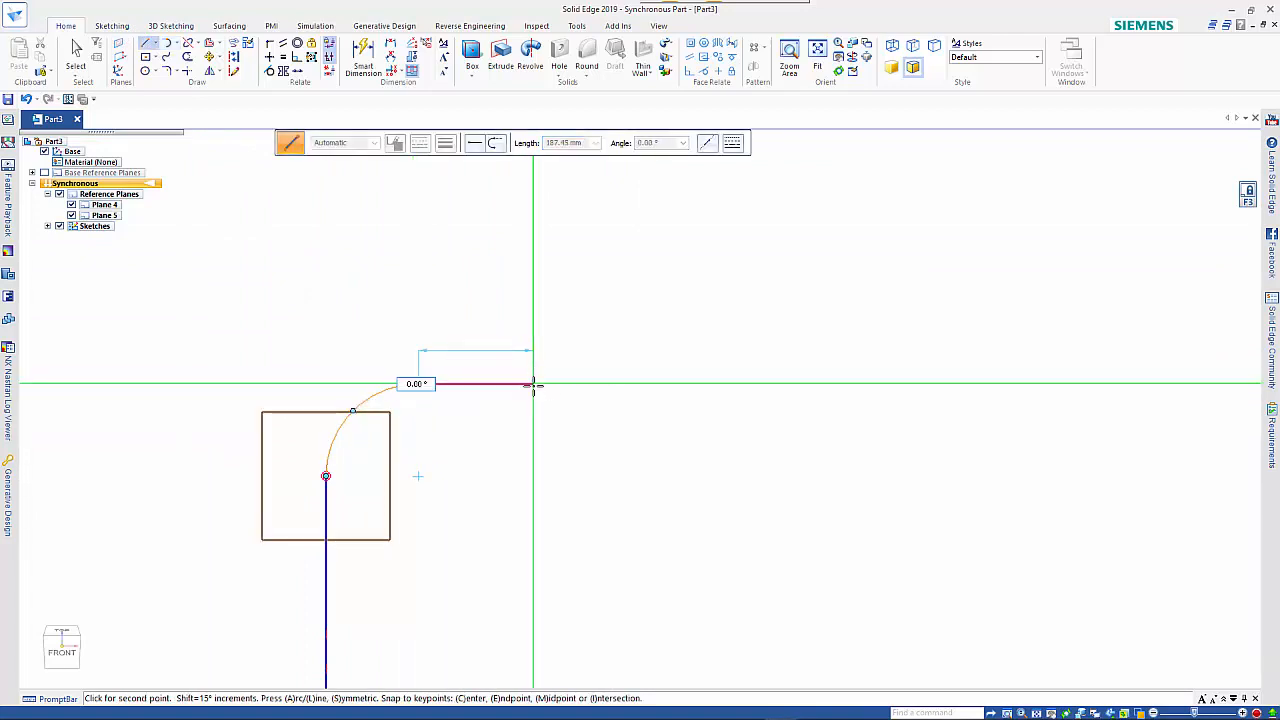
pyautogui.press('Return')
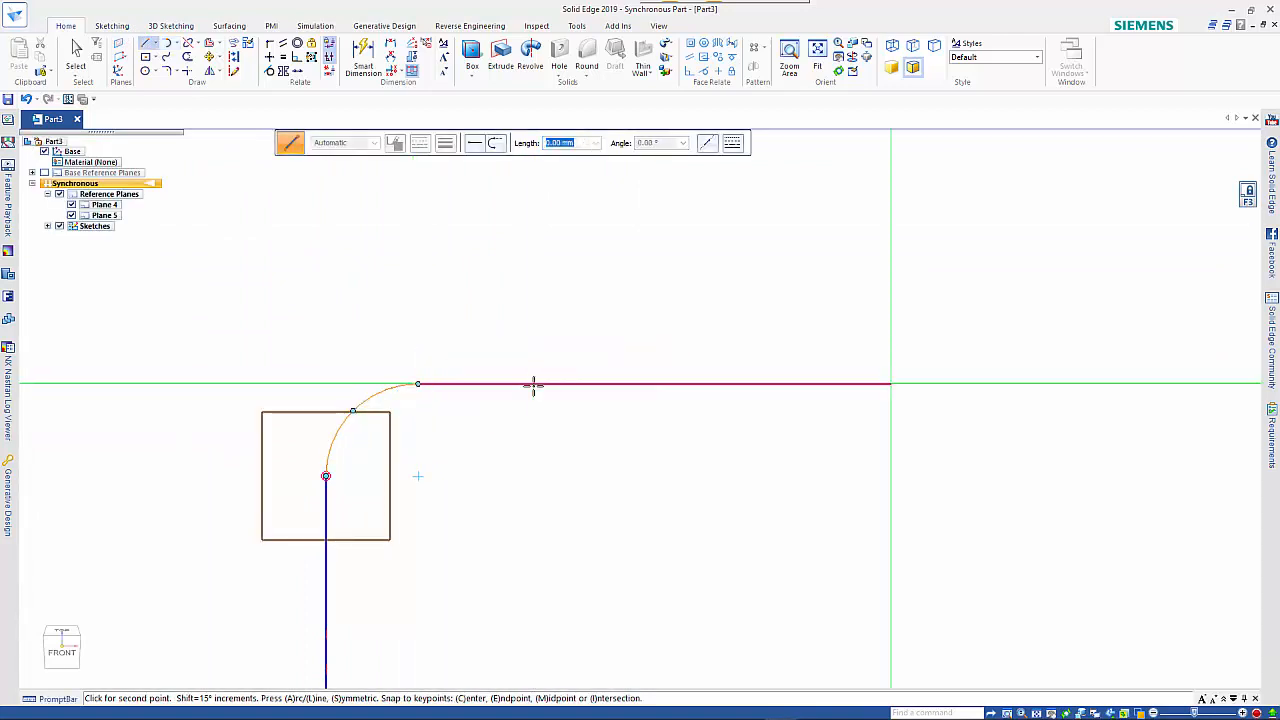
# Continue from the horizontal line's end with a downward tangent arc of 150 mm radius and 90° sweep.
pyautogui.press('a')
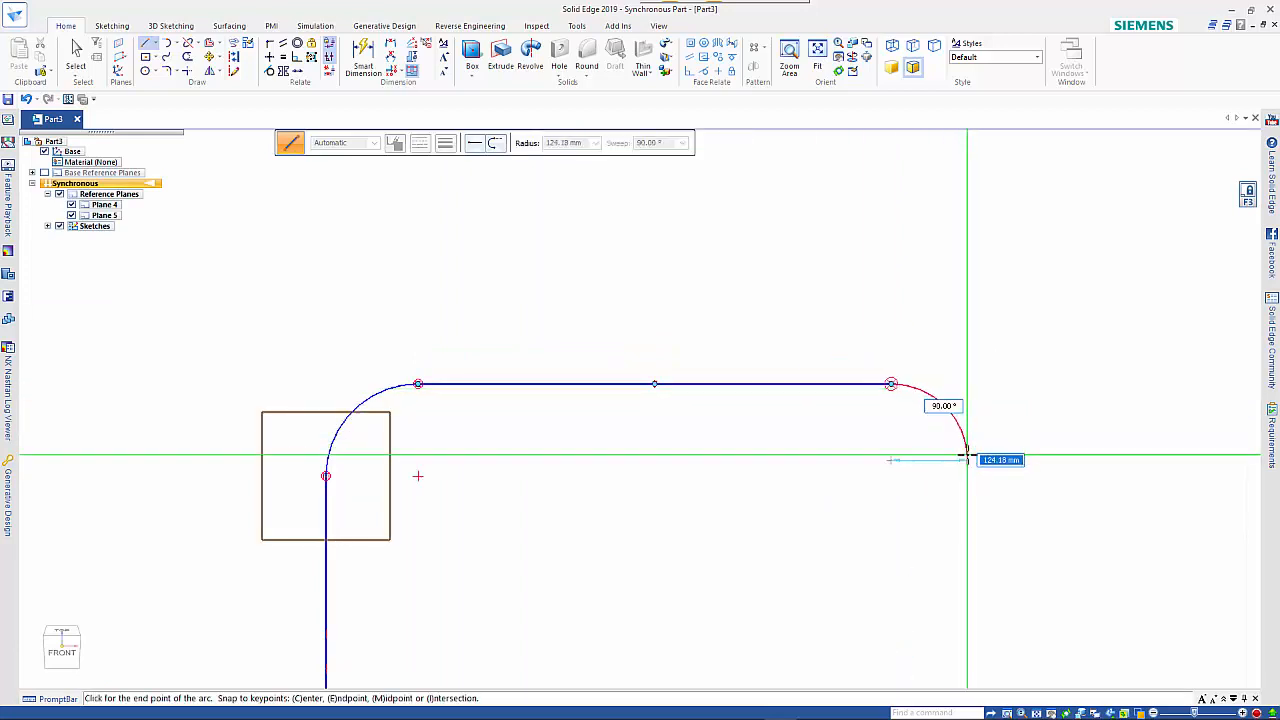
pyautogui.write('150')
pyautogui.press('Tab')
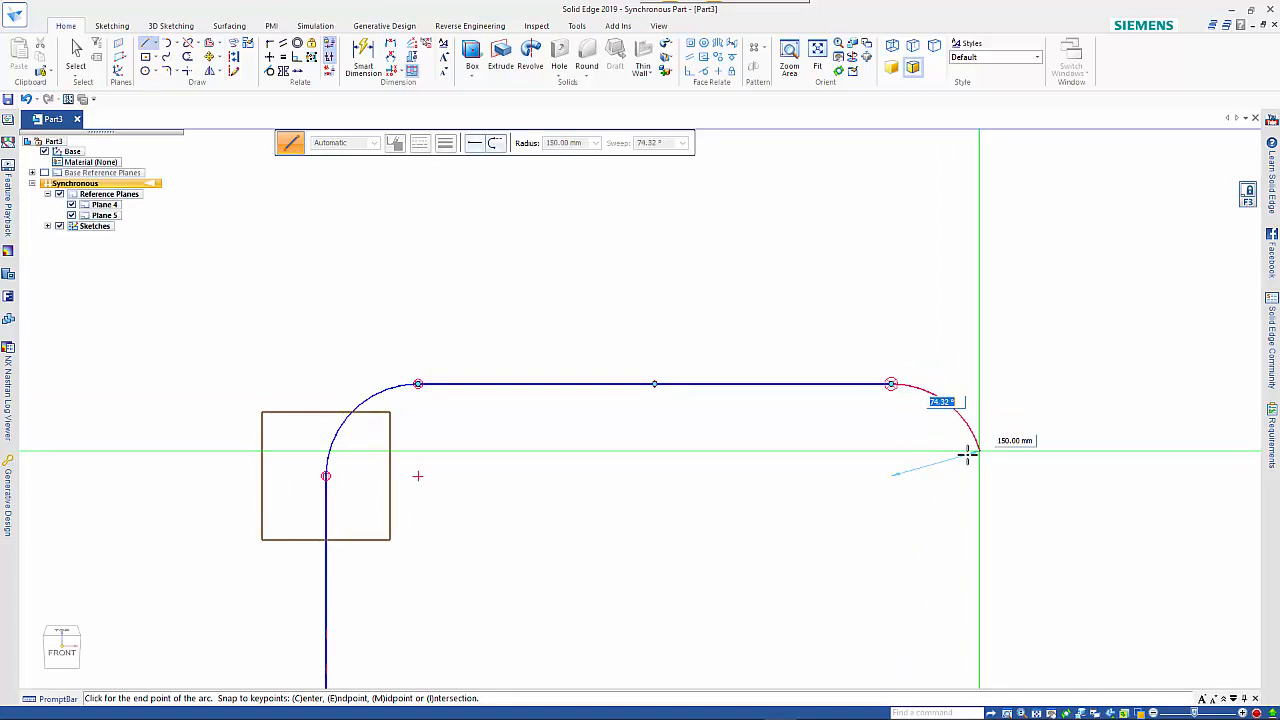
pyautogui.press('Tab')
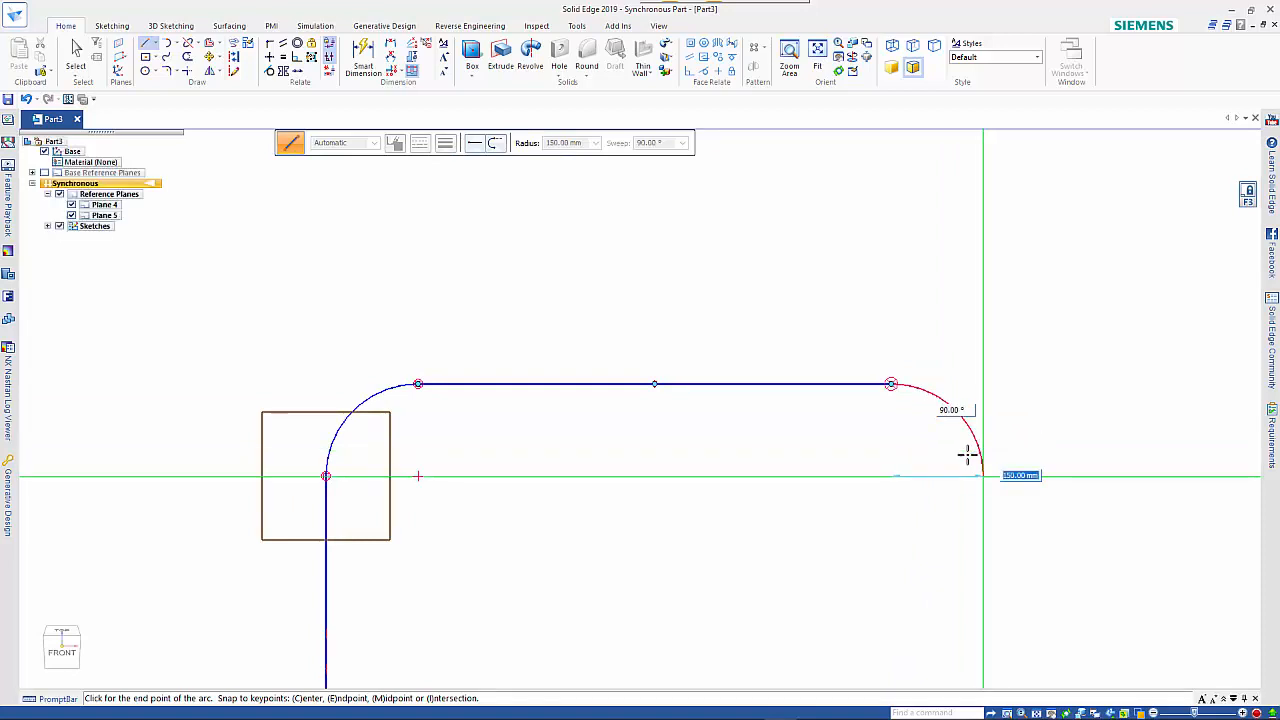
pyautogui.click(967, 455)
# Draw a line at -90° from the second arc's lower end, ending level with the opposite slanted line's lower endpoint, and finish the chain.
pyautogui.scroll(-4, 989, 600)
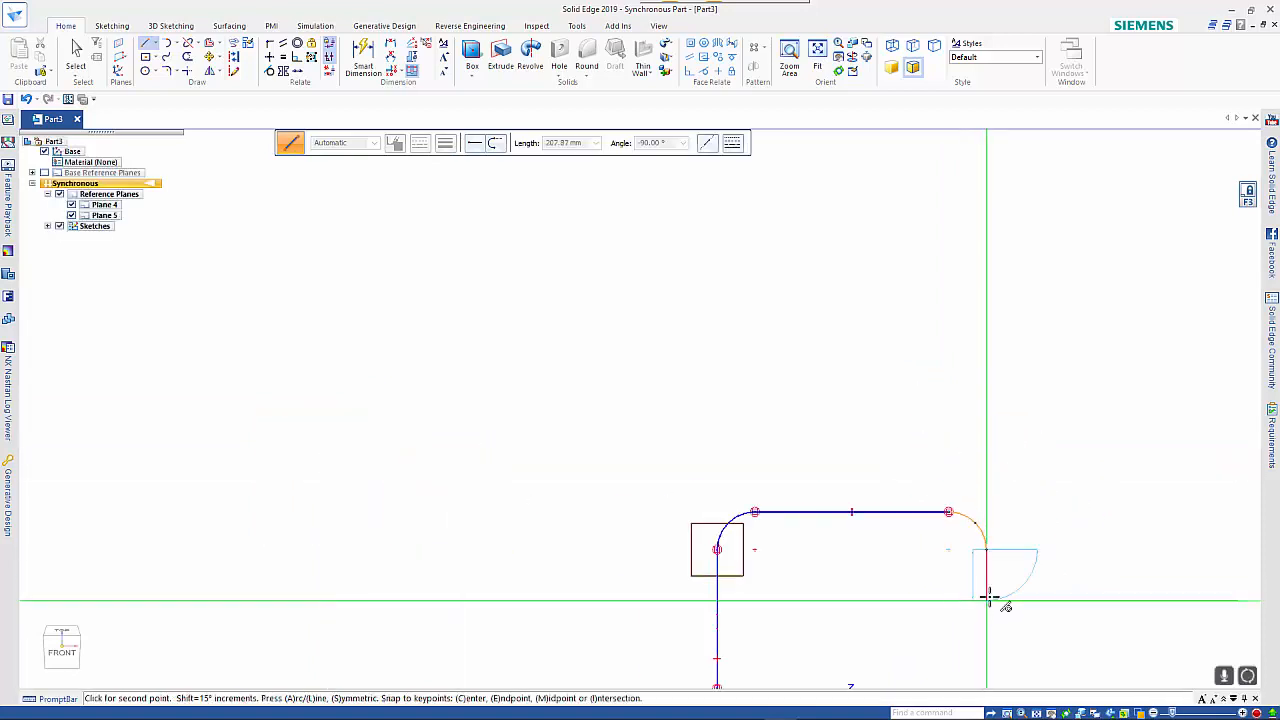
pyautogui.keyDown('shift'); pyautogui.moveTo(994, 626); pyautogui.dragTo(955, 330, button='middle'); pyautogui.keyUp('shift')
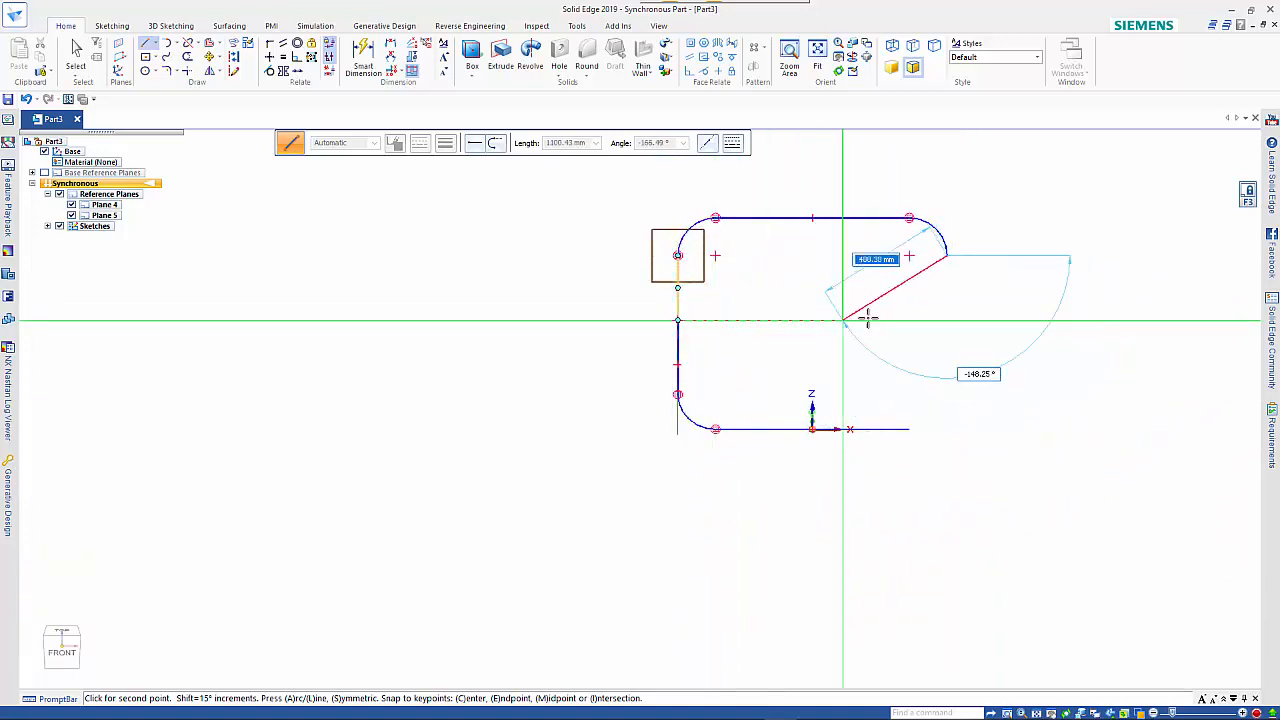
pyautogui.click(948, 320)
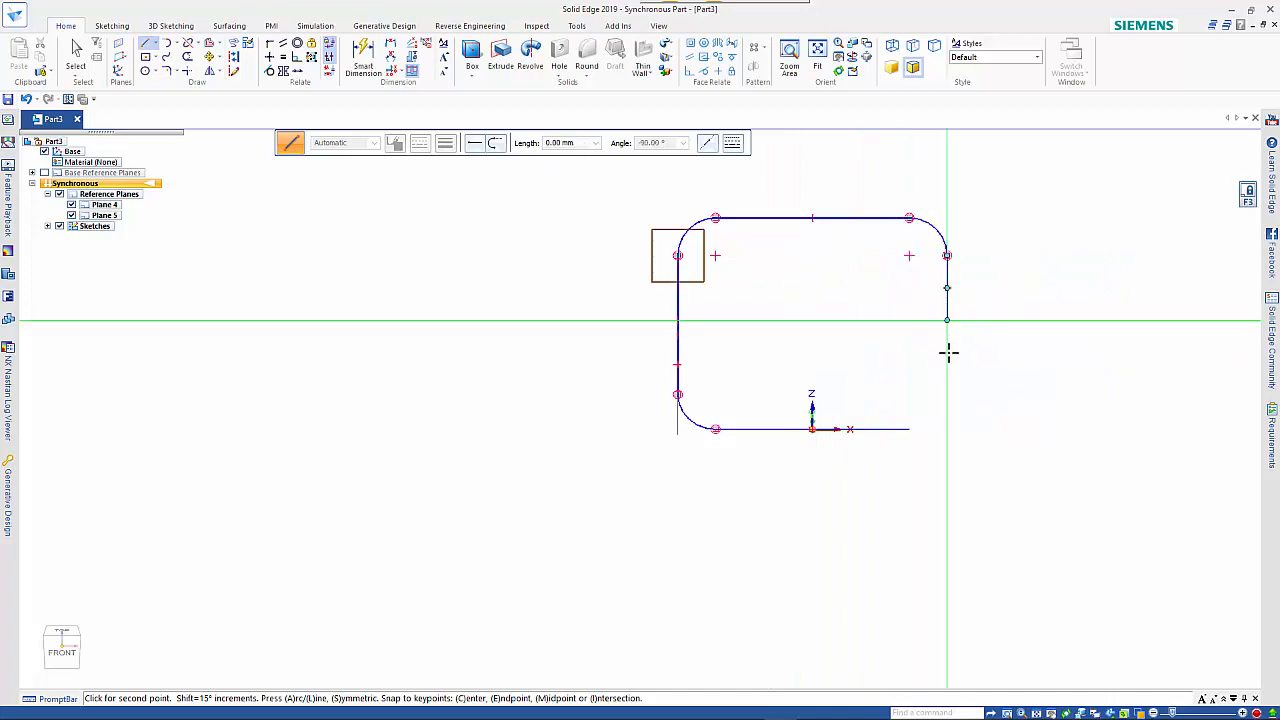
pyautogui.rightClick(779, 353)
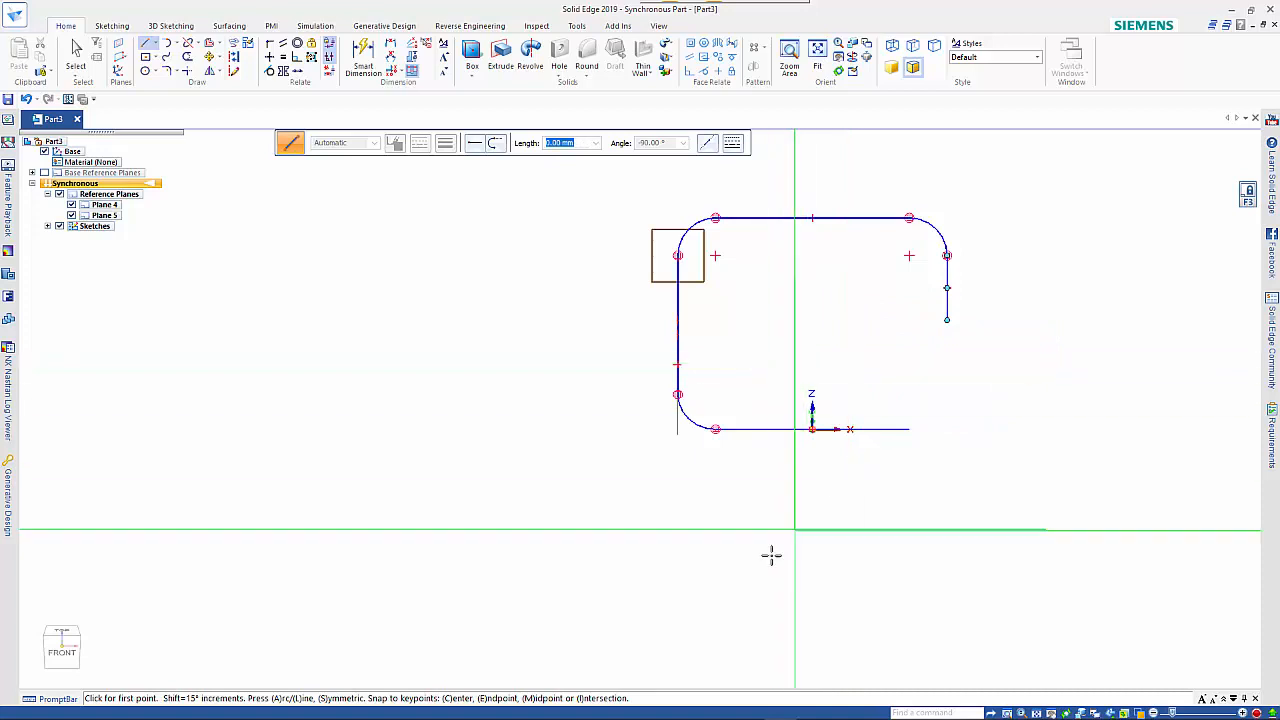
# Create a plane coincident with Plane 4 and move it along X to the lower end of the last slanted line.
pyautogui.moveTo(771, 551)
pyautogui.mouseDown(button='middle')
pyautogui.moveTo(711, 531)
pyautogui.moveTo(651, 537)
pyautogui.moveTo(663, 563)
pyautogui.mouseUp(button='middle')
pyautogui.press('Escape')
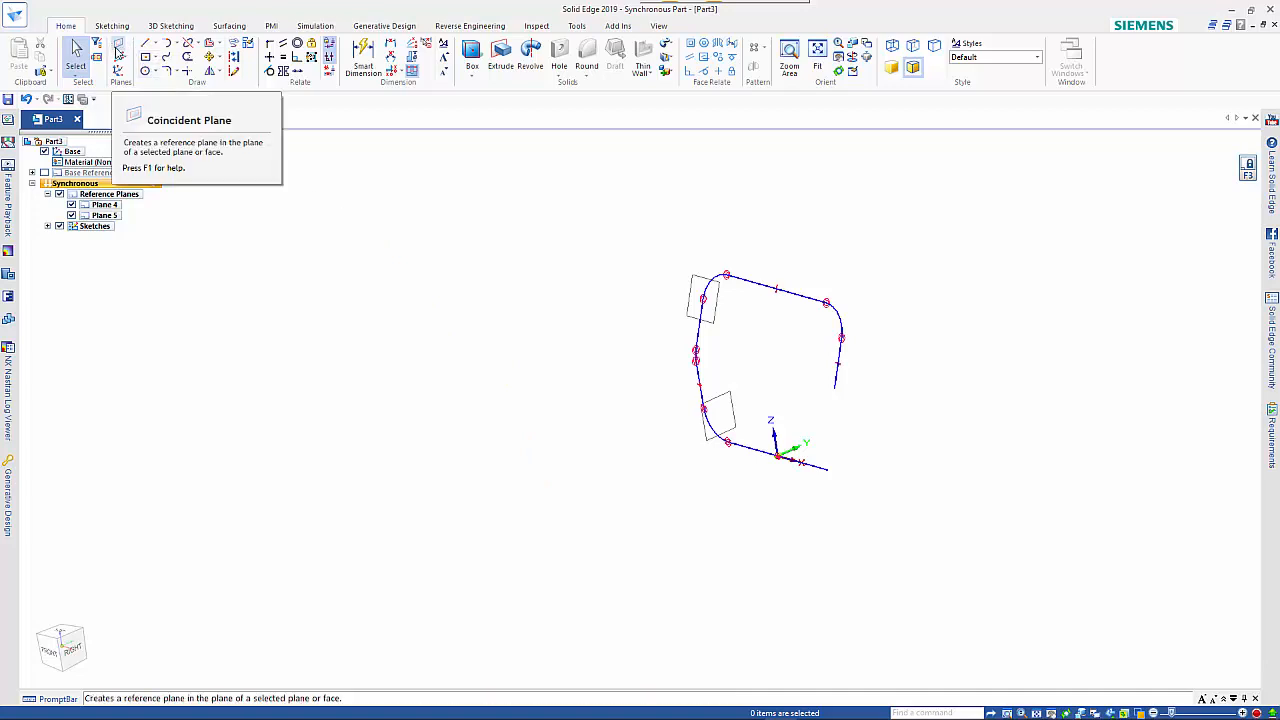
pyautogui.click(121, 50)
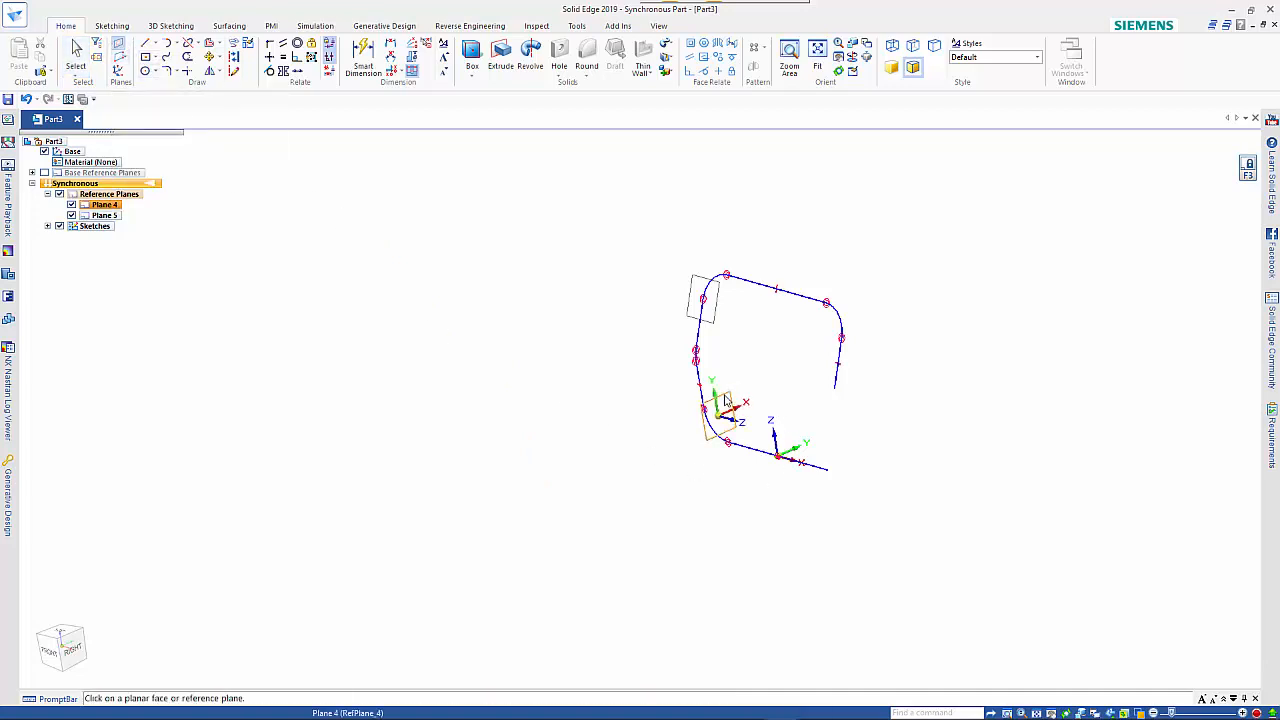
pyautogui.click(726, 401)
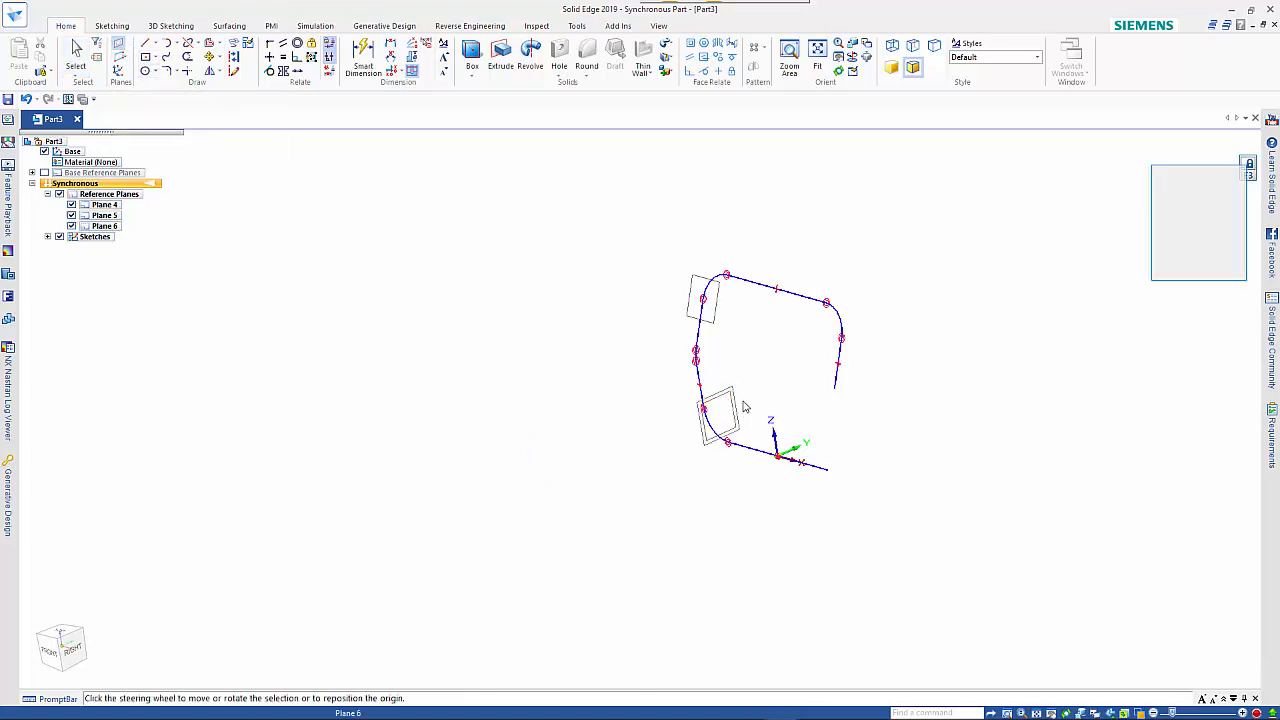
pyautogui.click(745, 423)
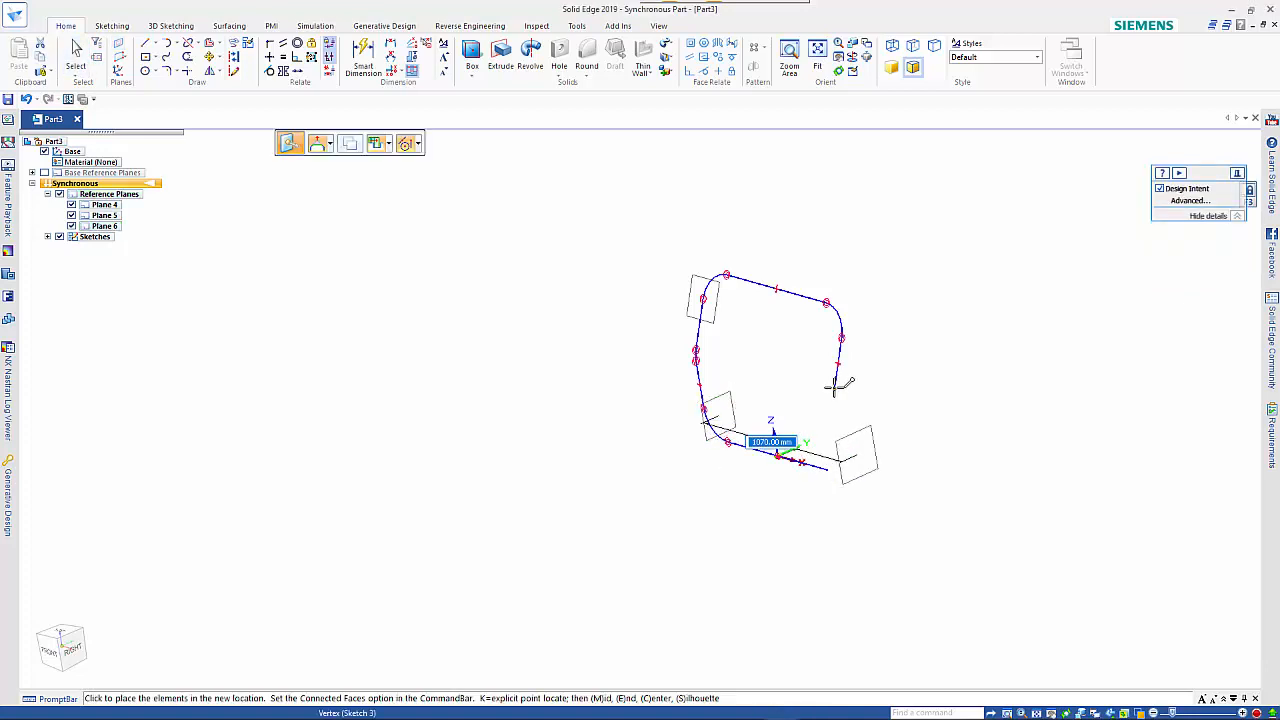
pyautogui.click(836, 385)
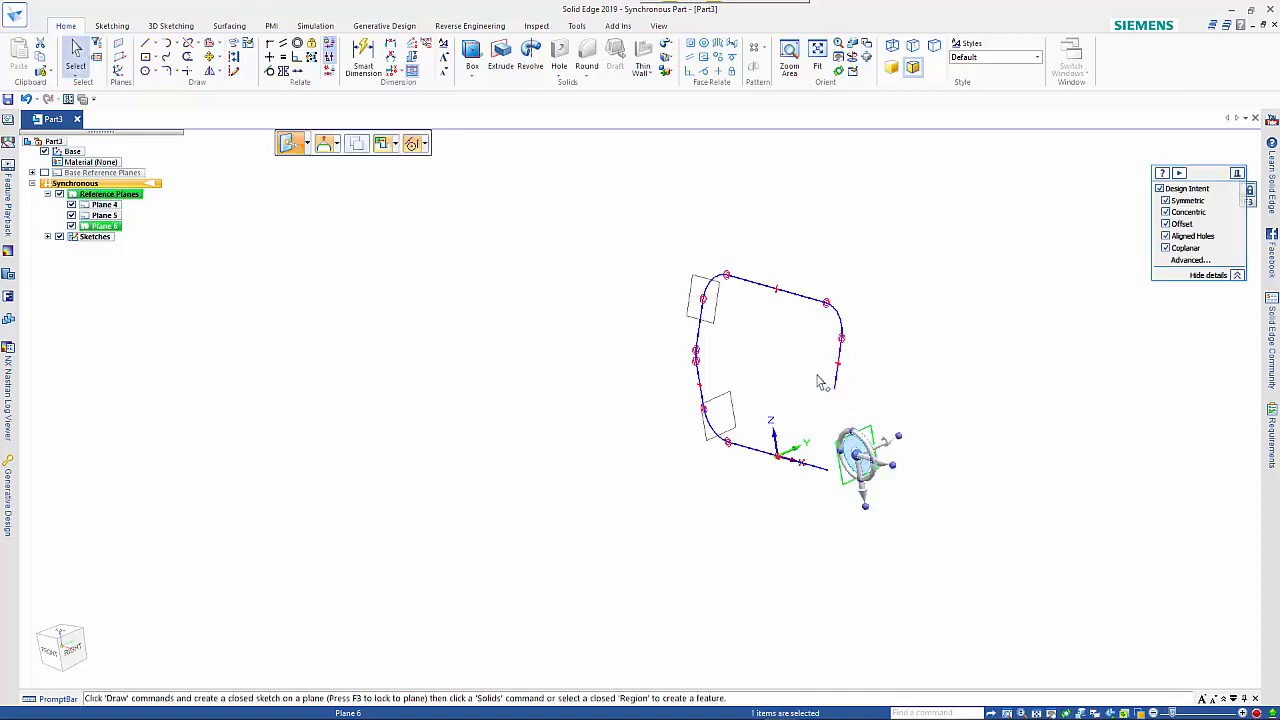
# On Plane 6, draw a tangent arc with 150 mm radius and 22° sweep from the slanted line's lower end.
pyautogui.click(167, 43)
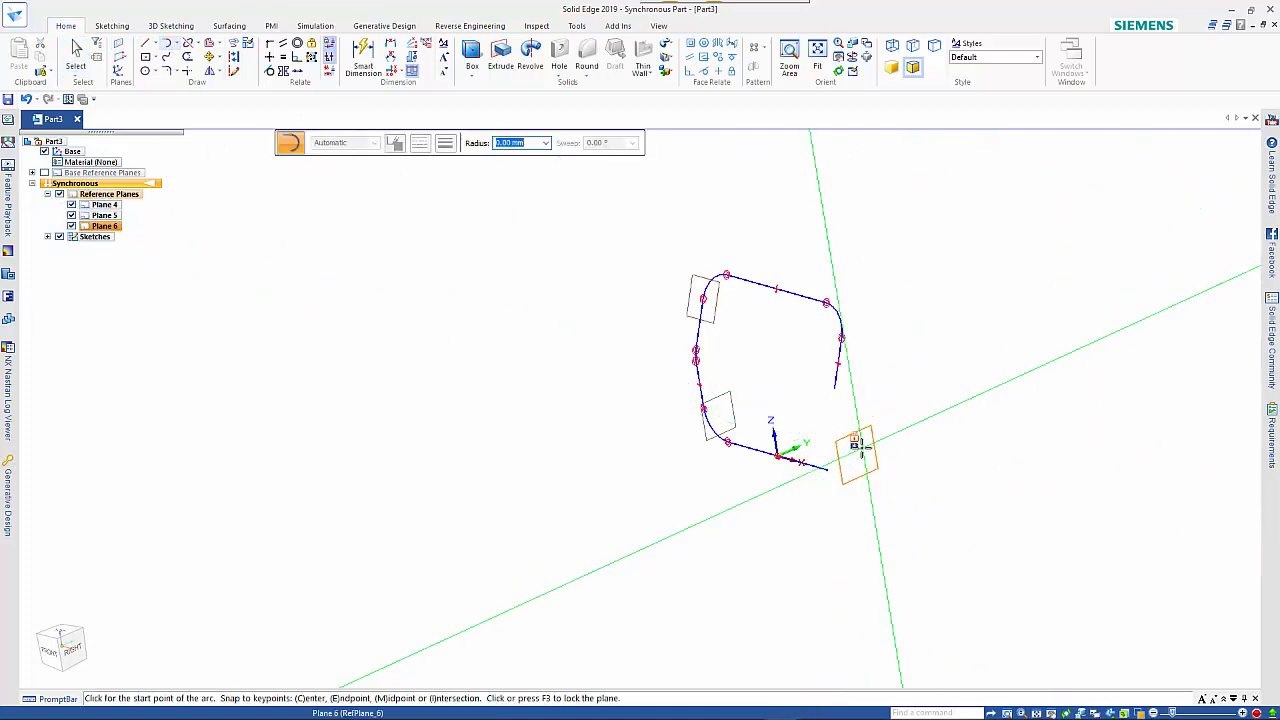
pyautogui.press('F3')
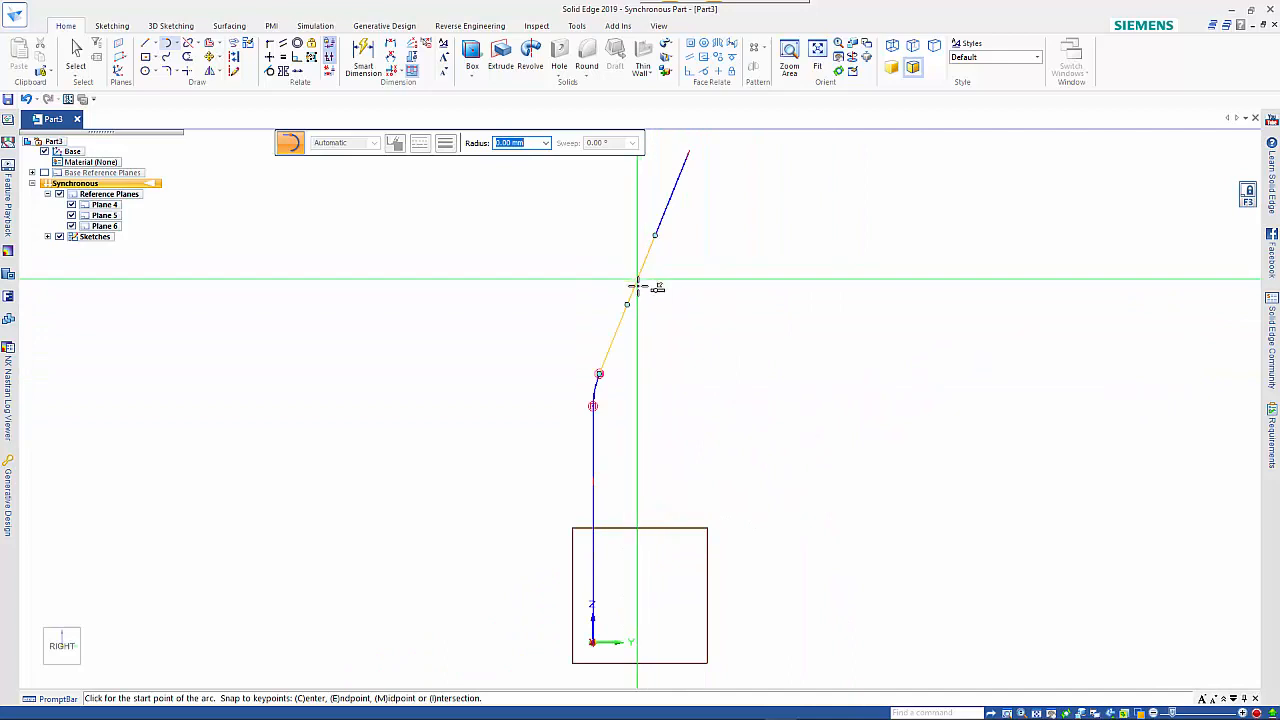
pyautogui.moveTo(714, 309); pyautogui.dragTo(739, 328, button='middle')
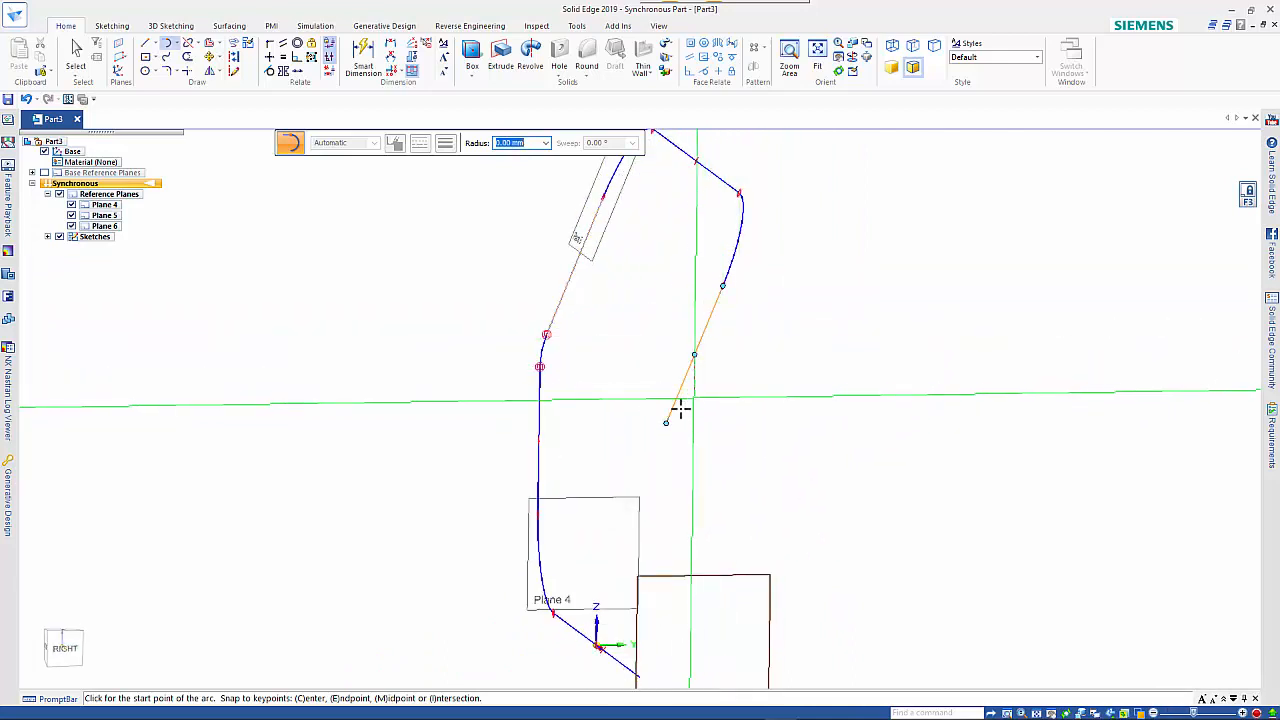
pyautogui.click(666, 423)
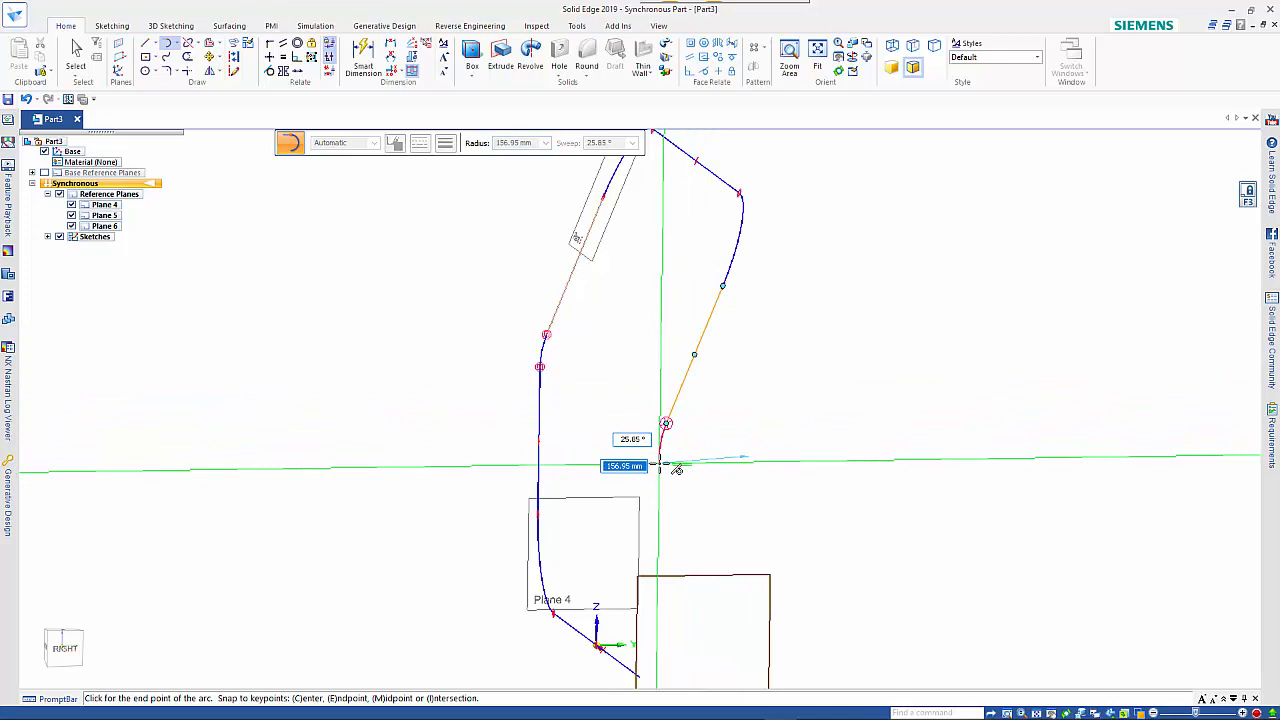
pyautogui.write('150')
pyautogui.press('Tab')
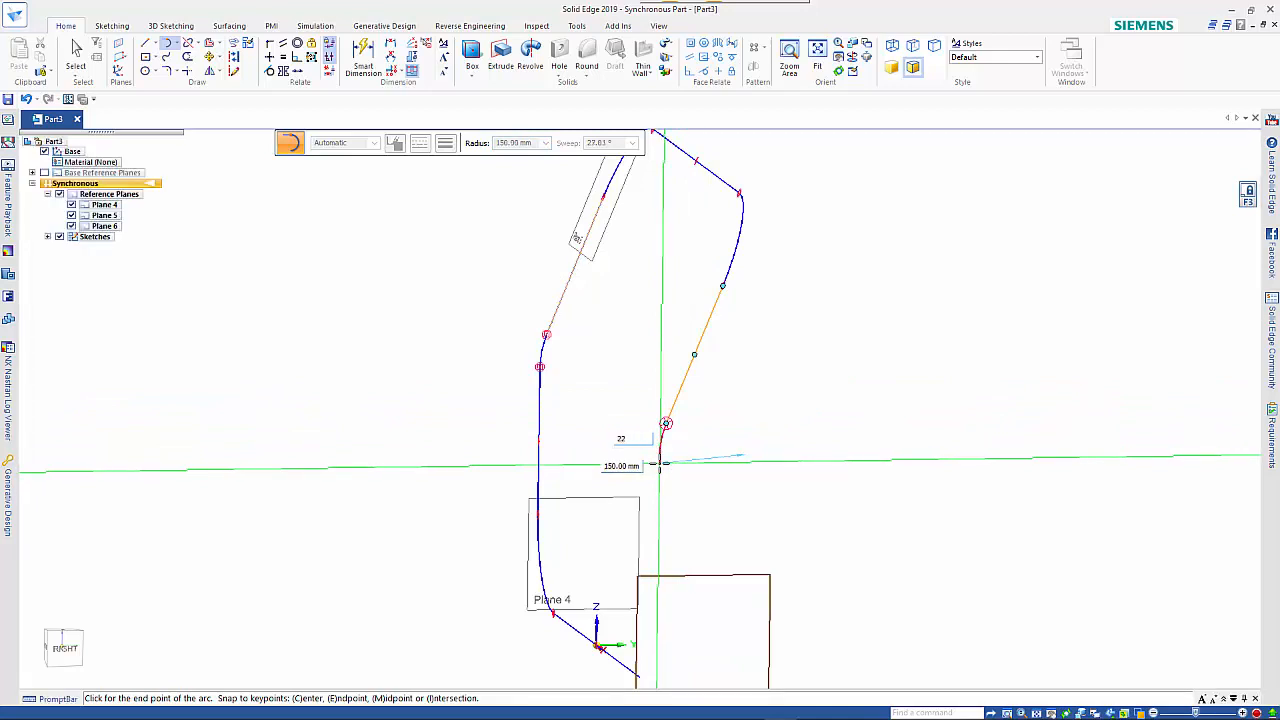
pyautogui.write('22')
pyautogui.press('Return')
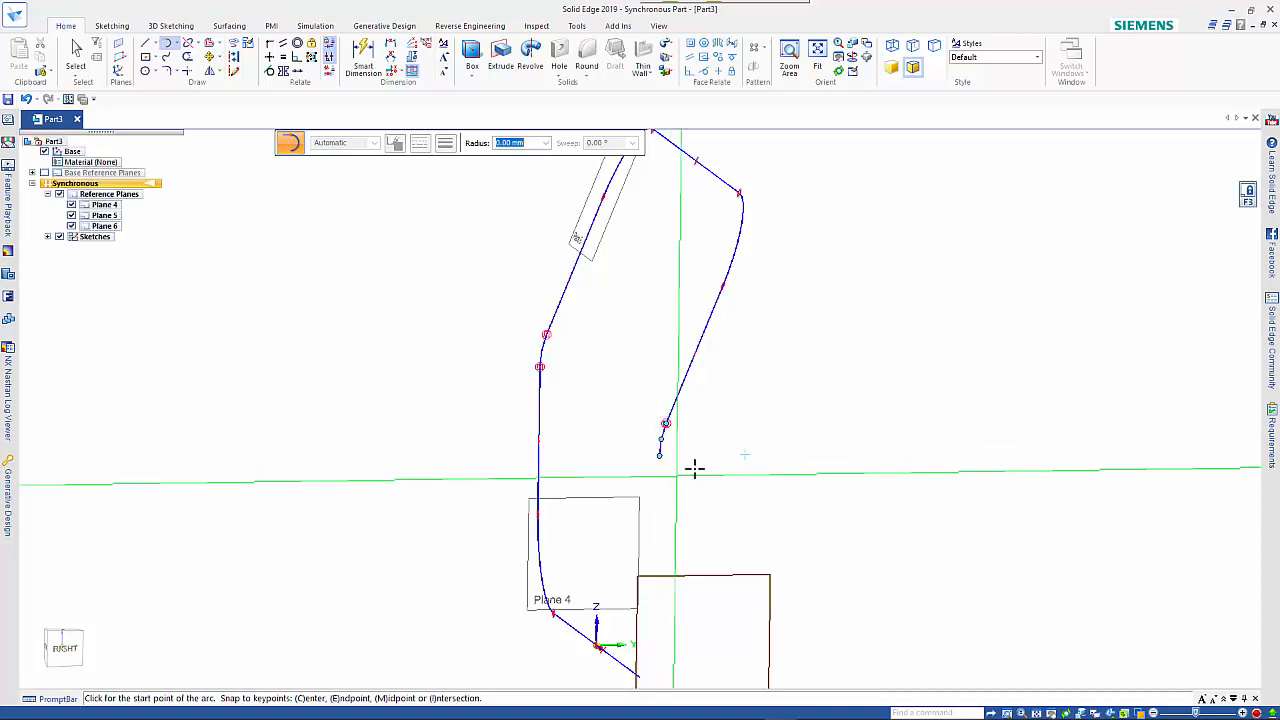
pyautogui.press('Escape')
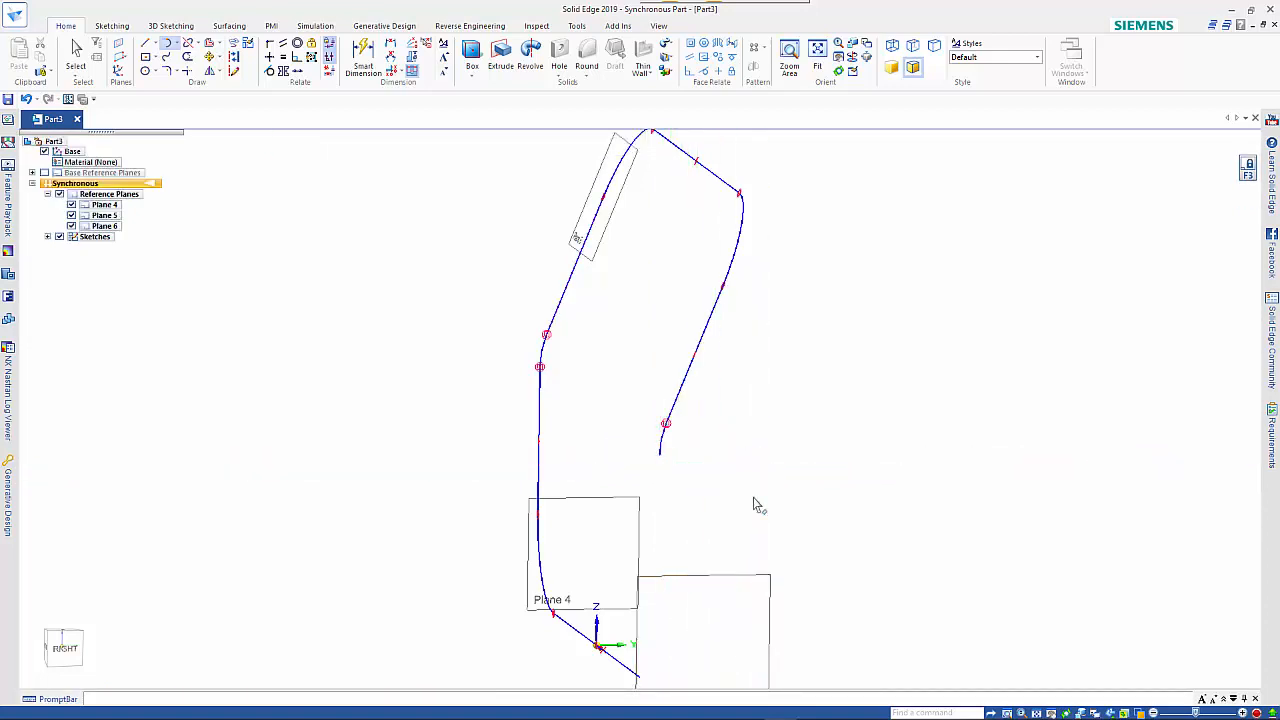
# On the base XZ plane, draw an upward tangent arc of 150 mm radius and 90° sweep from the bottom line's free end.
pyautogui.moveTo(786, 480)
pyautogui.mouseDown(button='middle')
pyautogui.moveTo(866, 474)
pyautogui.moveTo(858, 517)
pyautogui.mouseUp(button='middle')
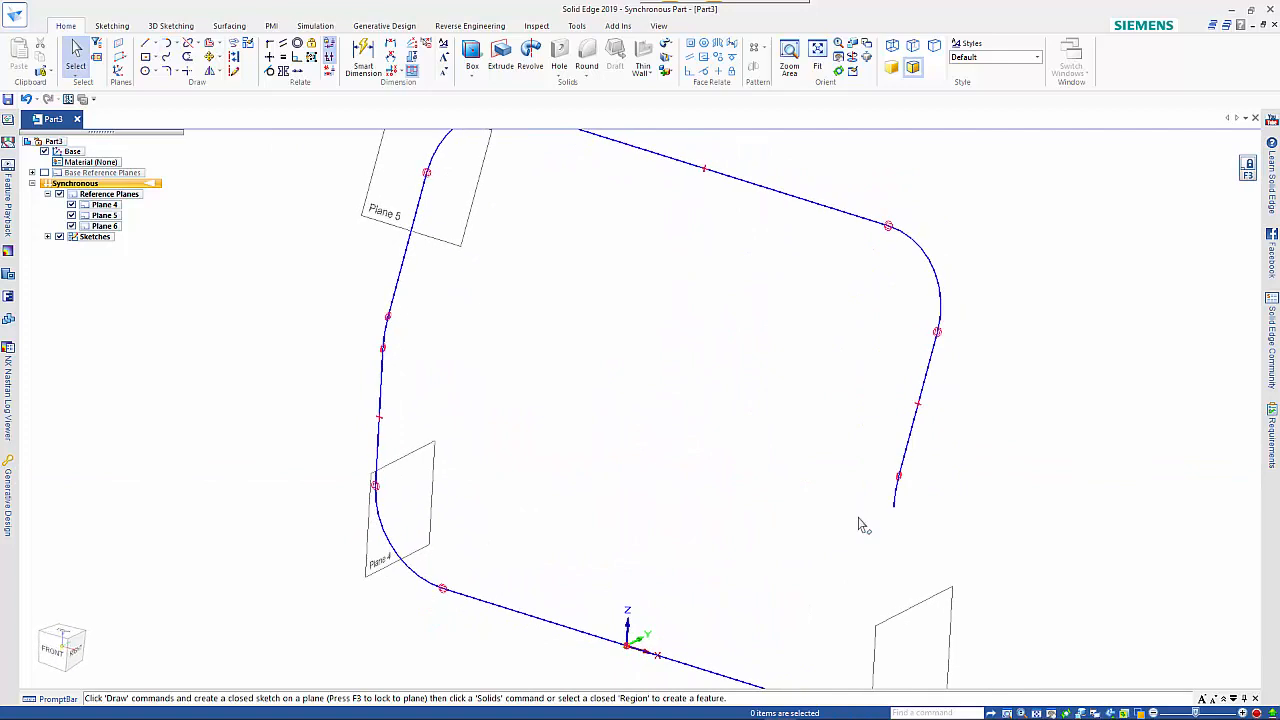
pyautogui.scroll(3, 858, 527)
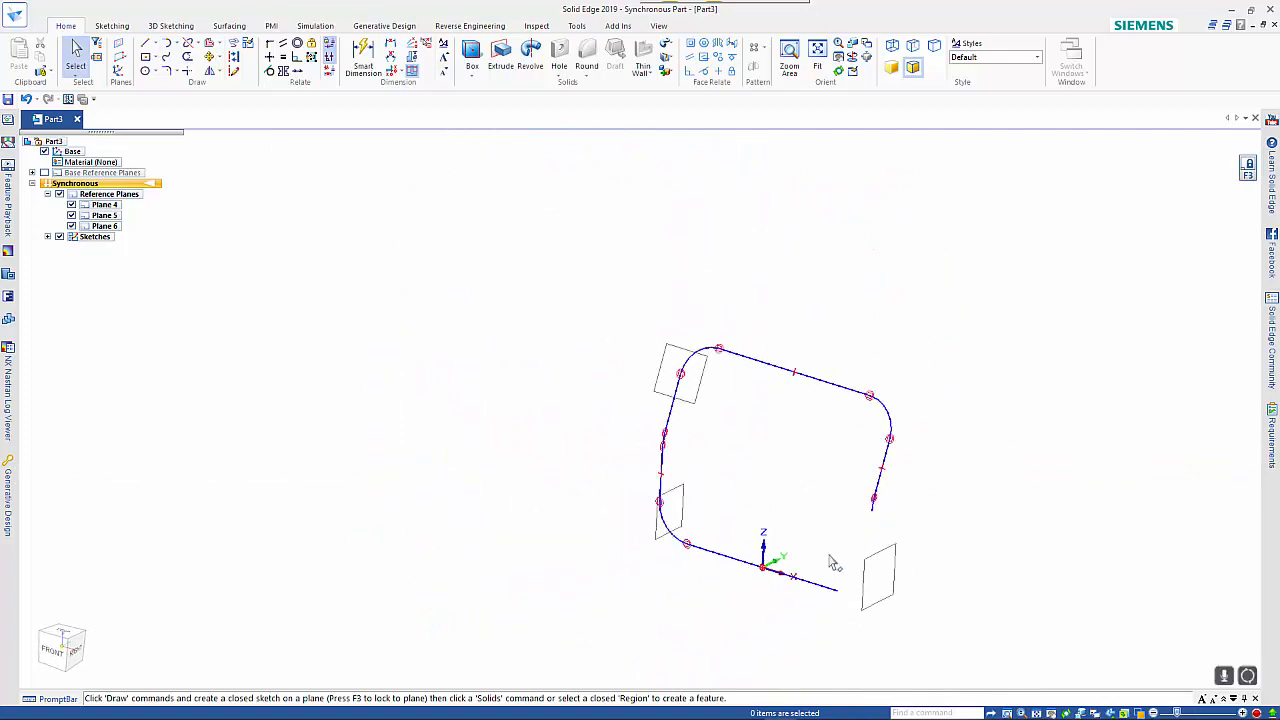
pyautogui.click(168, 46)
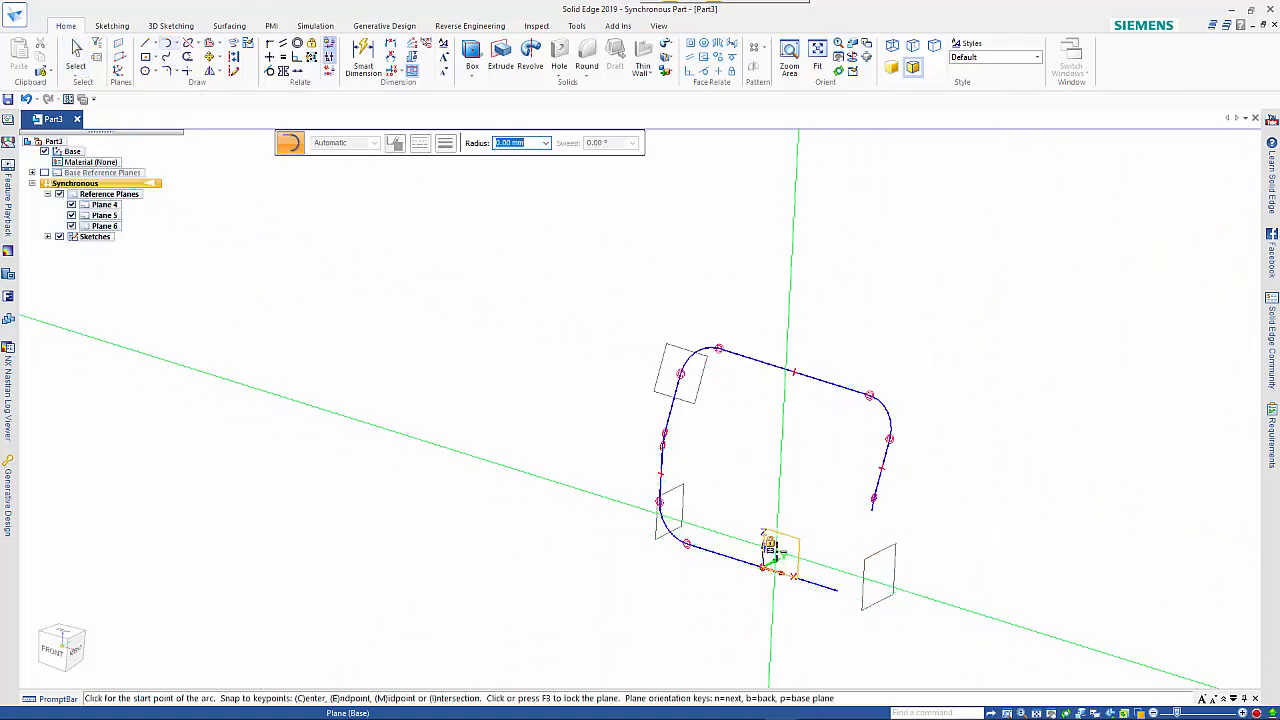
pyautogui.press('F3')
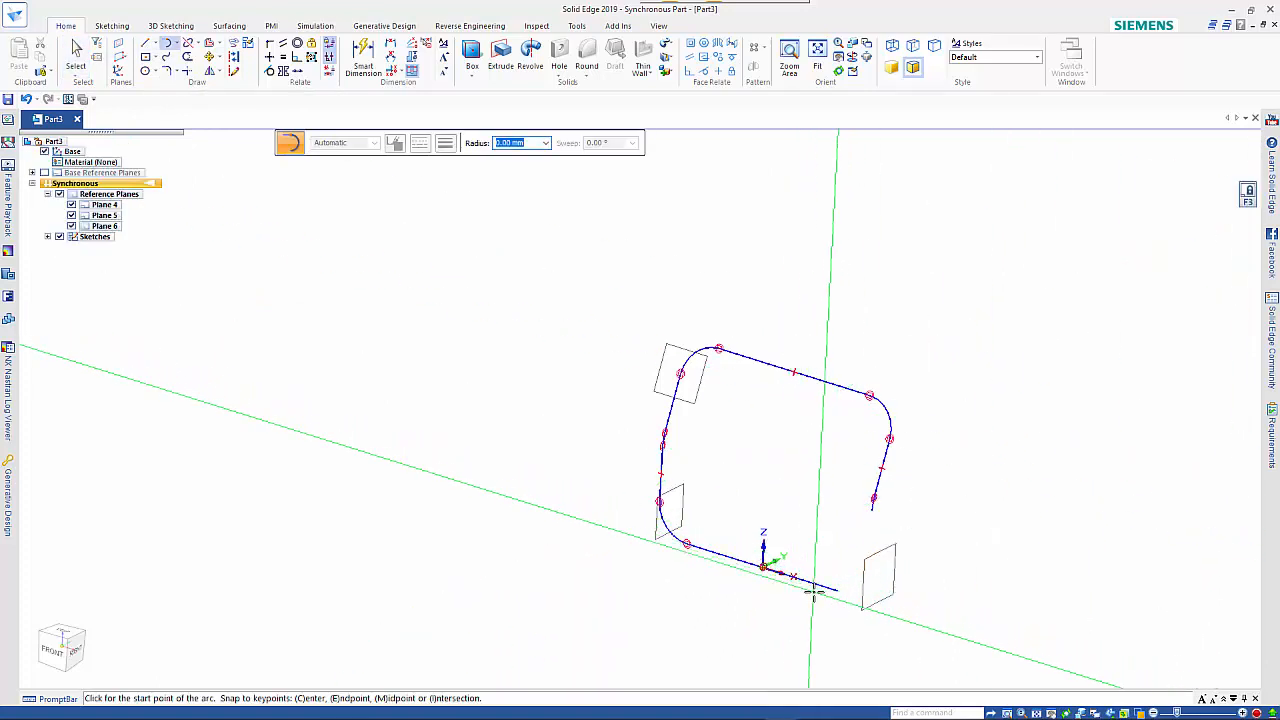
pyautogui.click(838, 590)
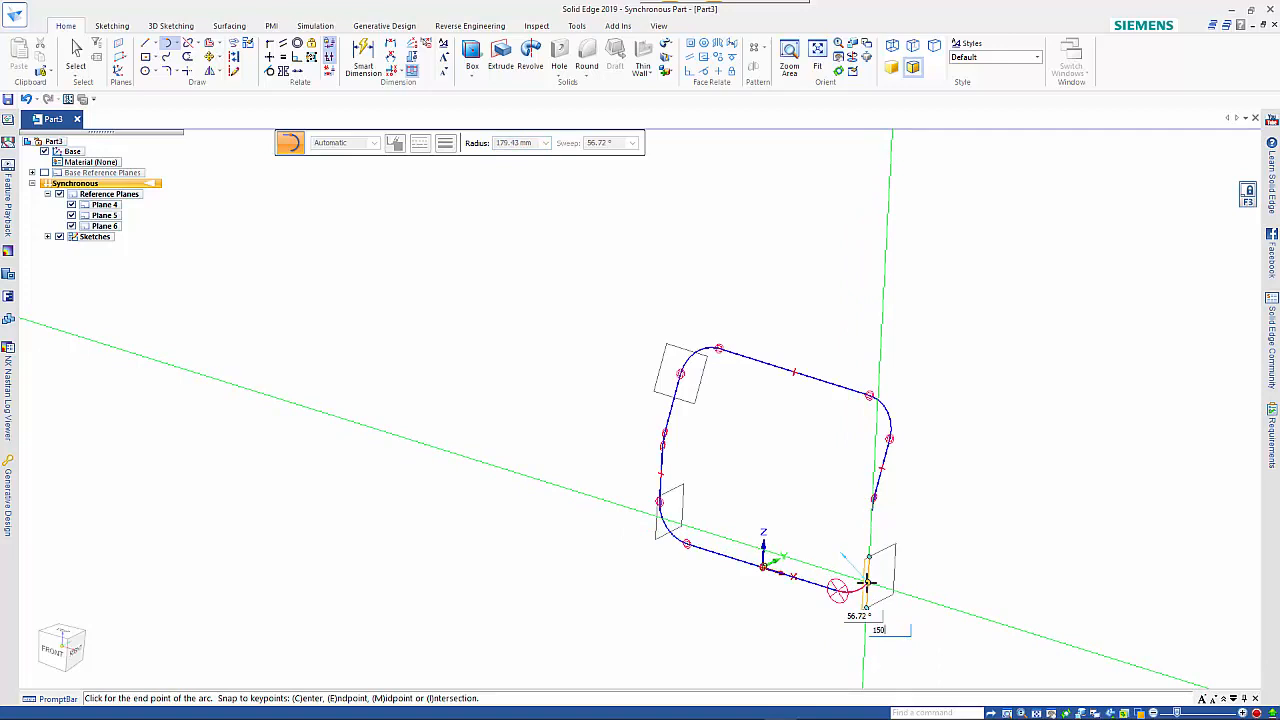
pyautogui.press('Tab')
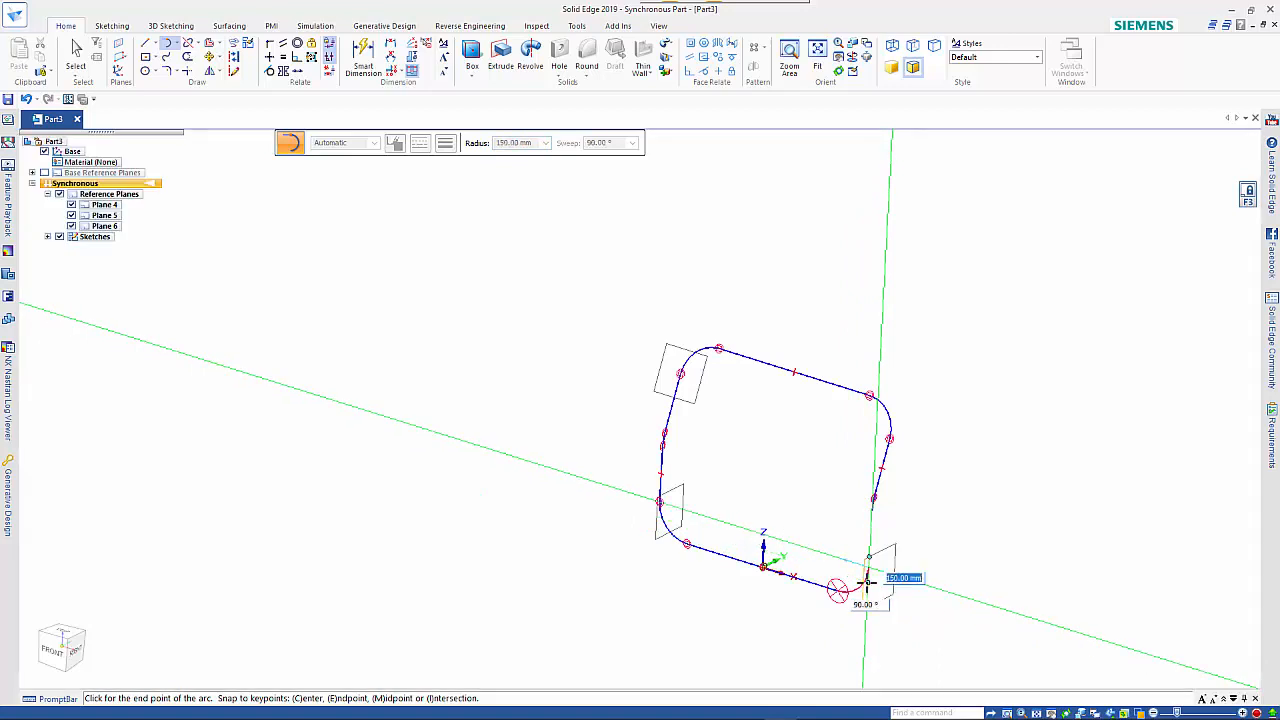
pyautogui.press('Tab')
pyautogui.click(860, 545)
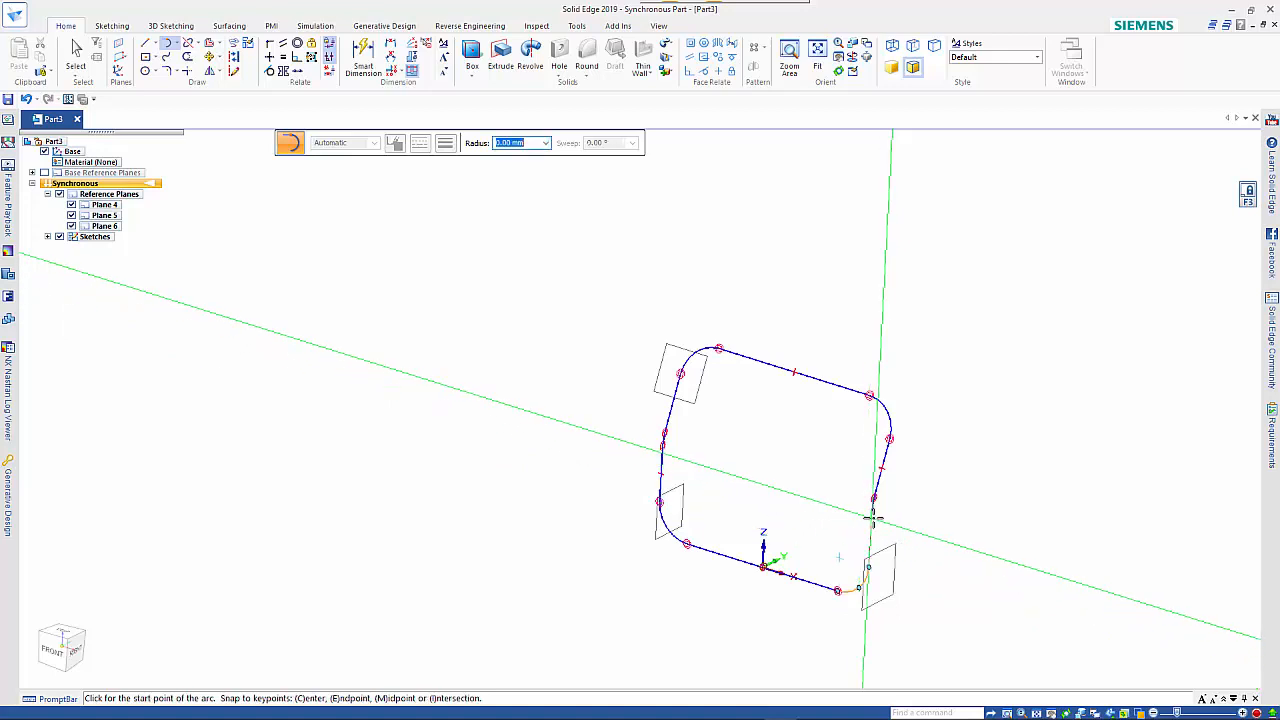
# Close the path with a vertical line from the 90° arc's upper end to the 22° arc's lower end.
pyautogui.click(145, 44)
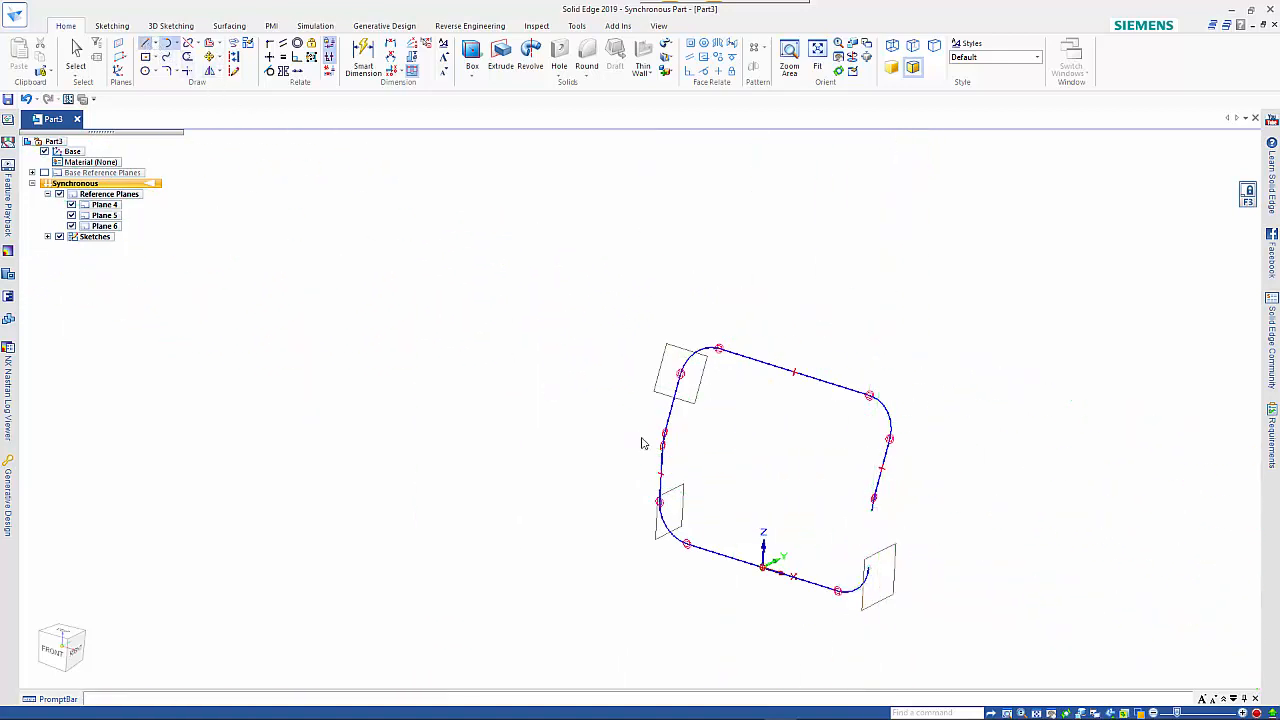
pyautogui.click(868, 567)
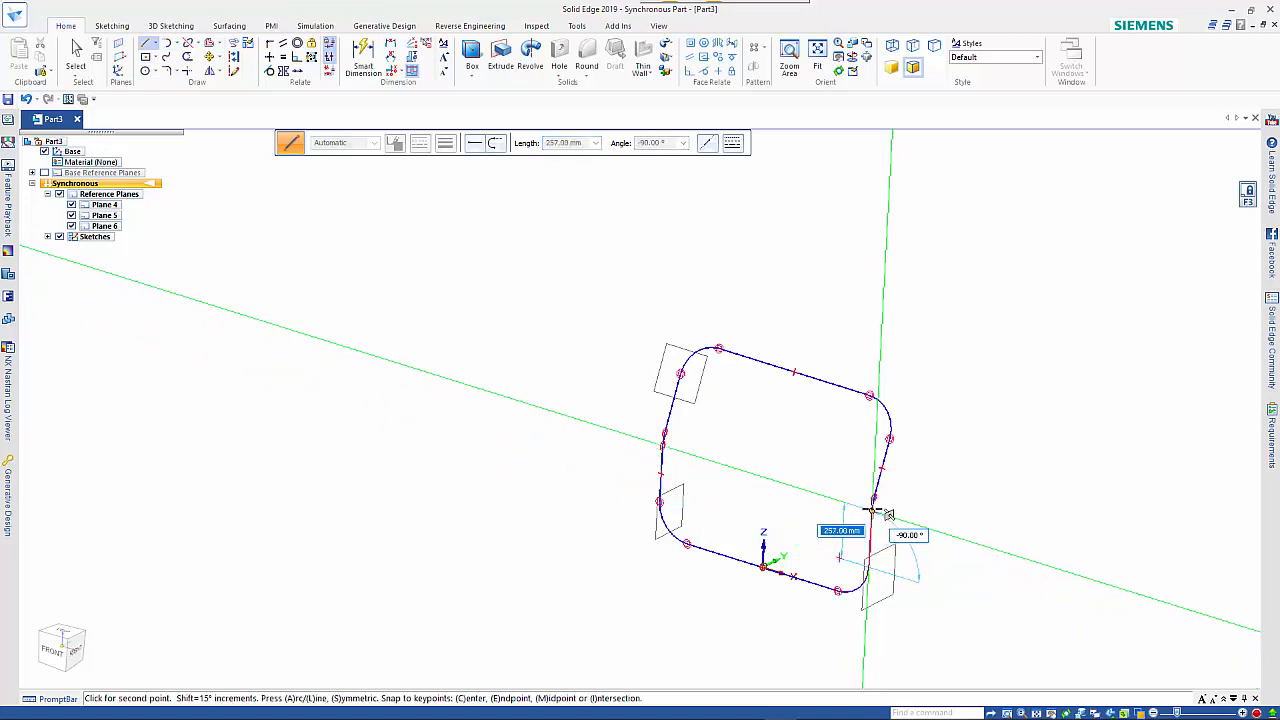
pyautogui.click(873, 510)
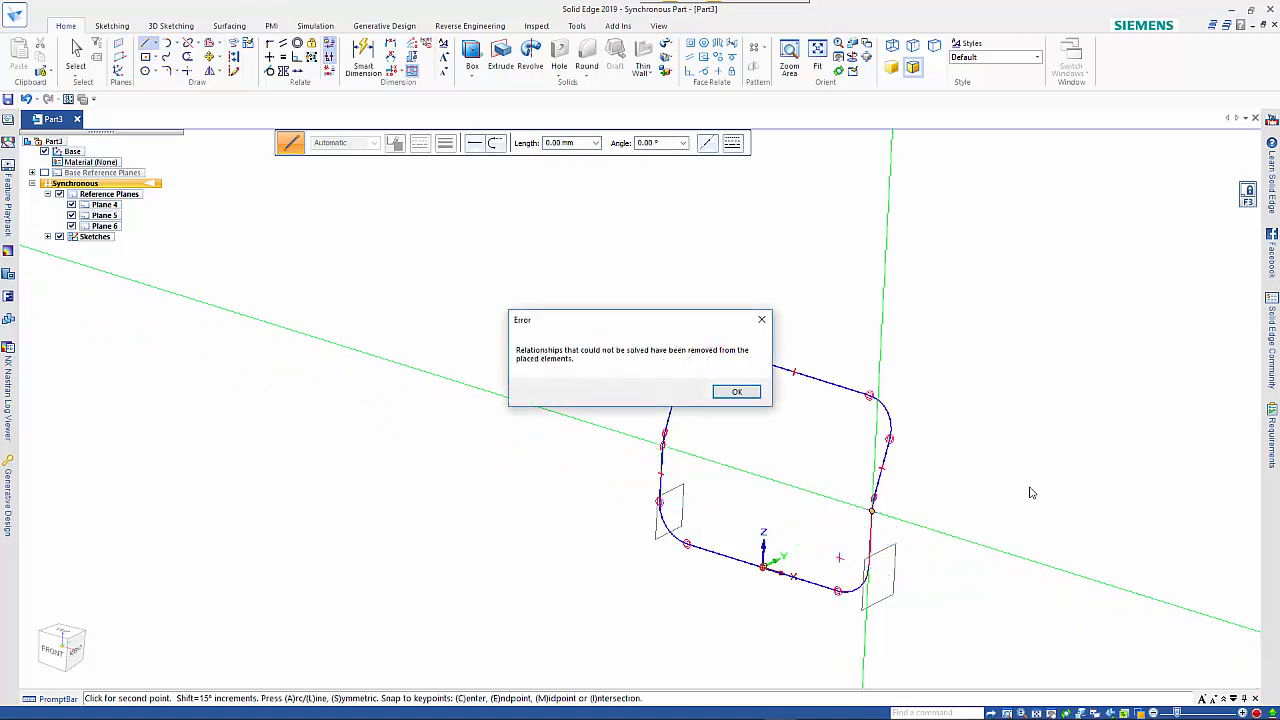
pyautogui.click(736, 393)
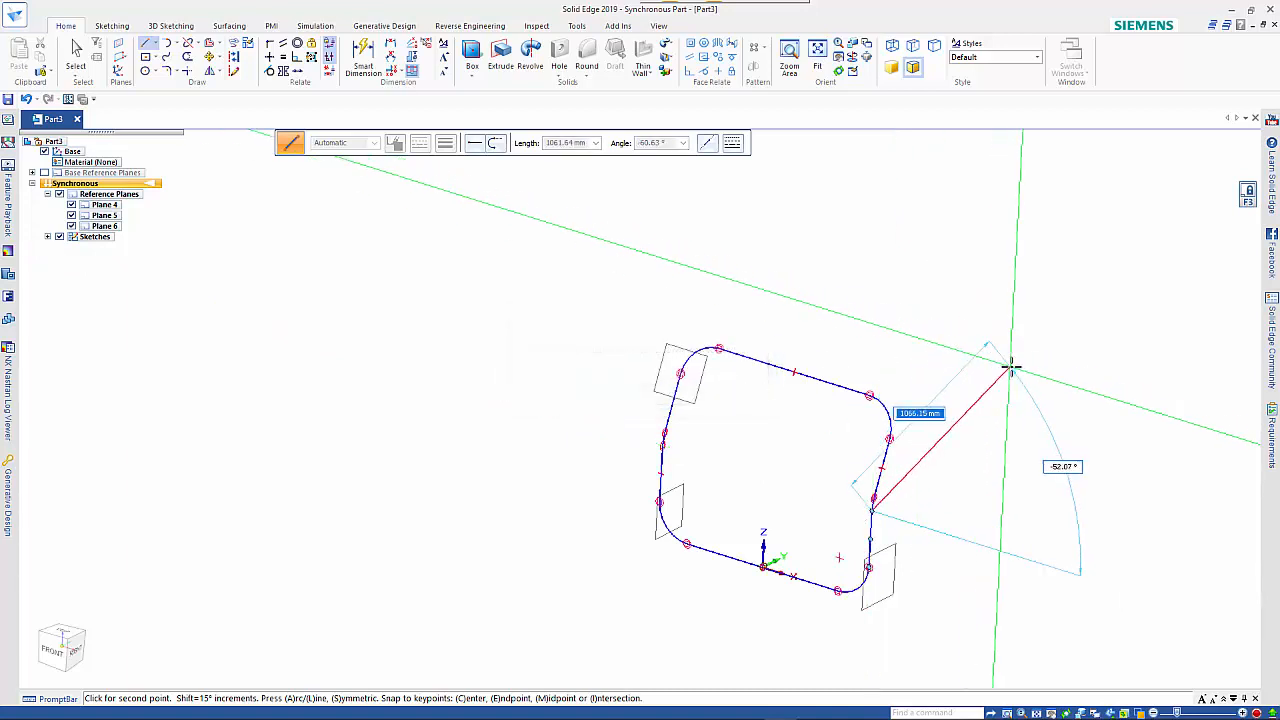
pyautogui.press('Escape')
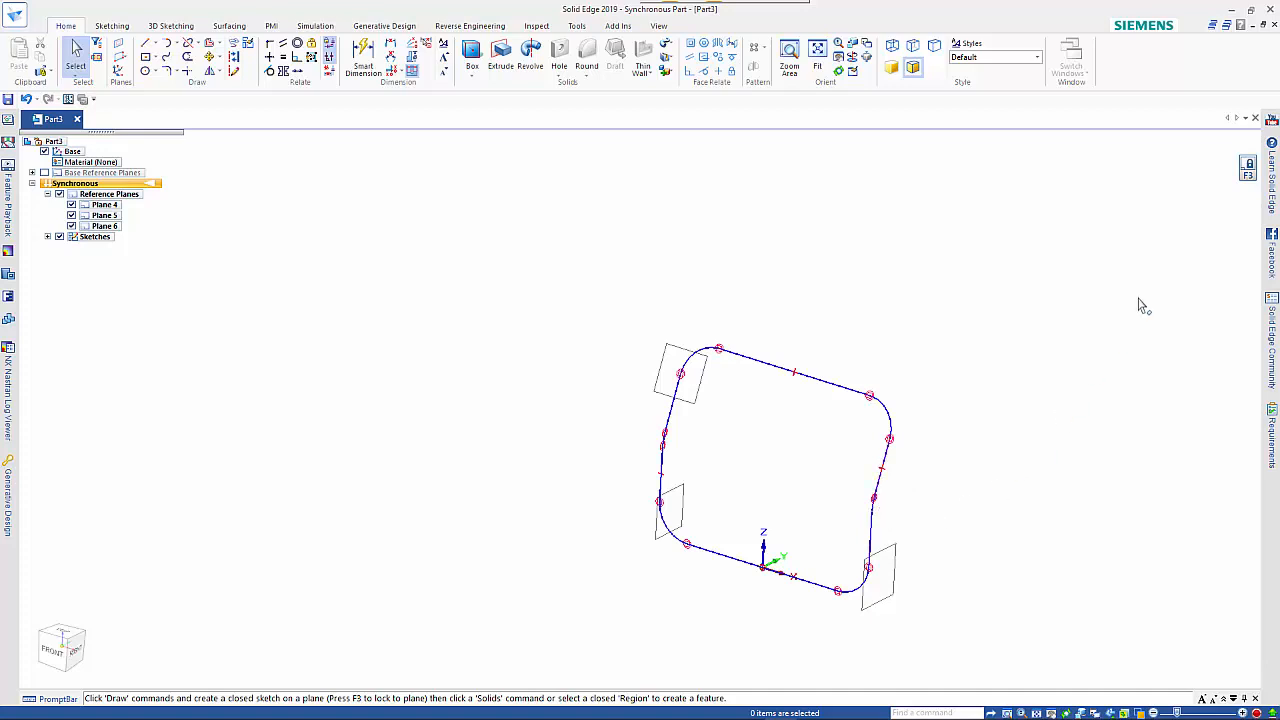
# Save the part as "path" in the Temp folder.
pyautogui.scroll(3, 980, 508)
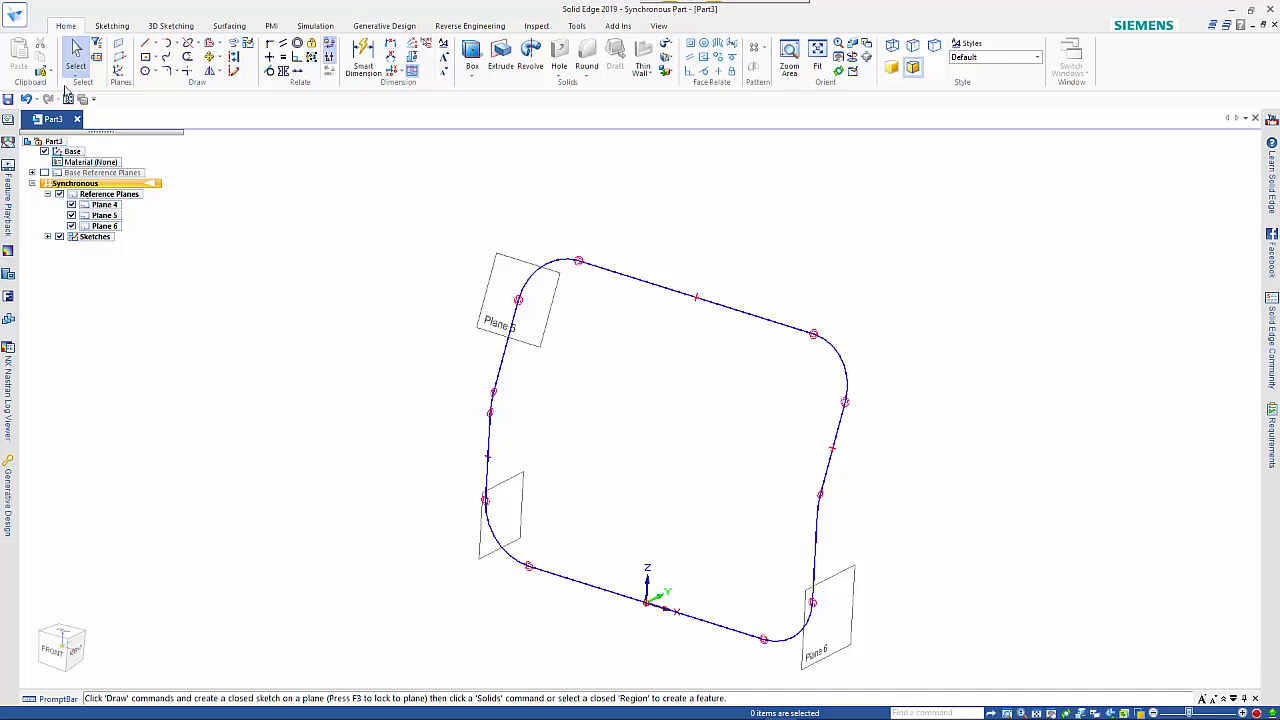
pyautogui.hotkey('ctrl', 's')
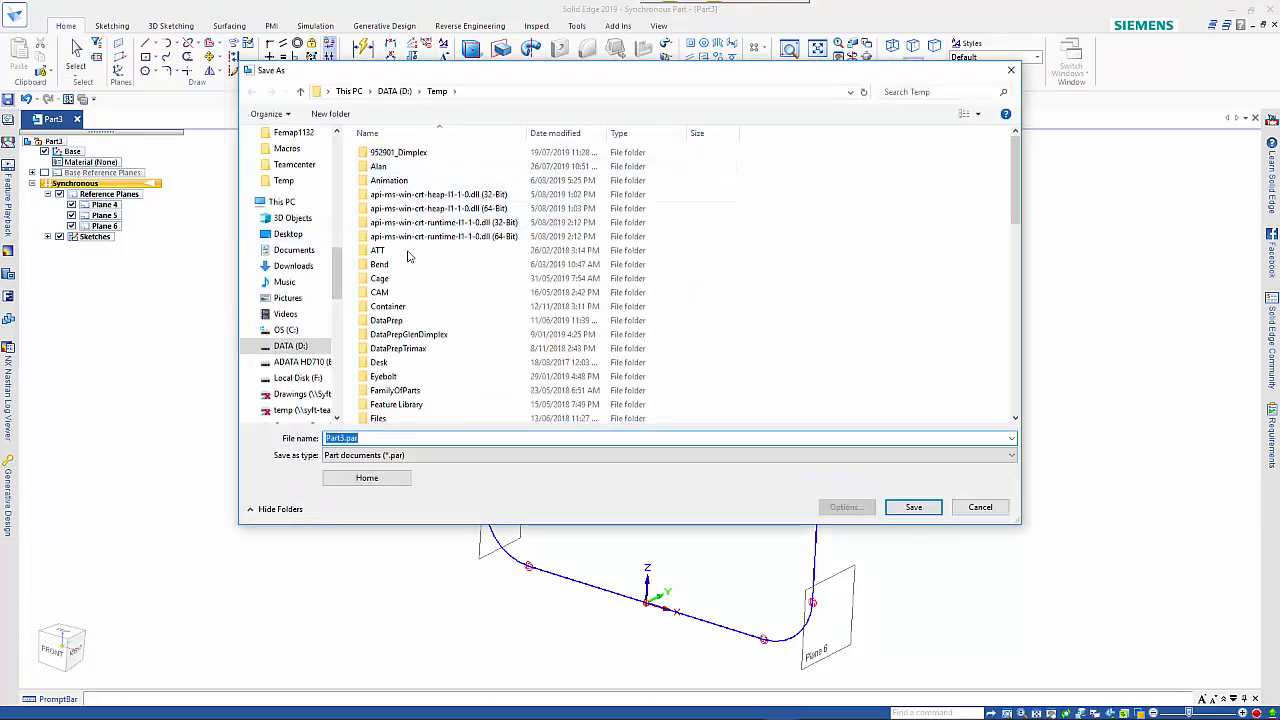
pyautogui.write('path')
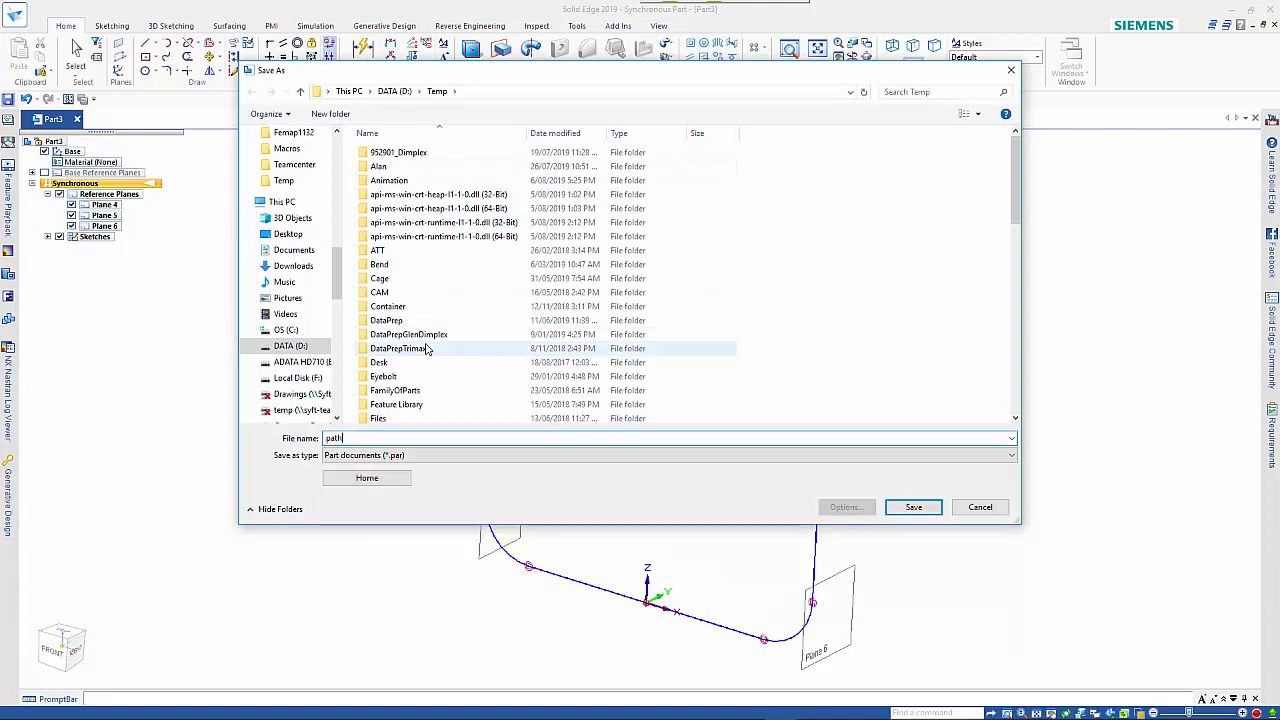
pyautogui.press('Return')
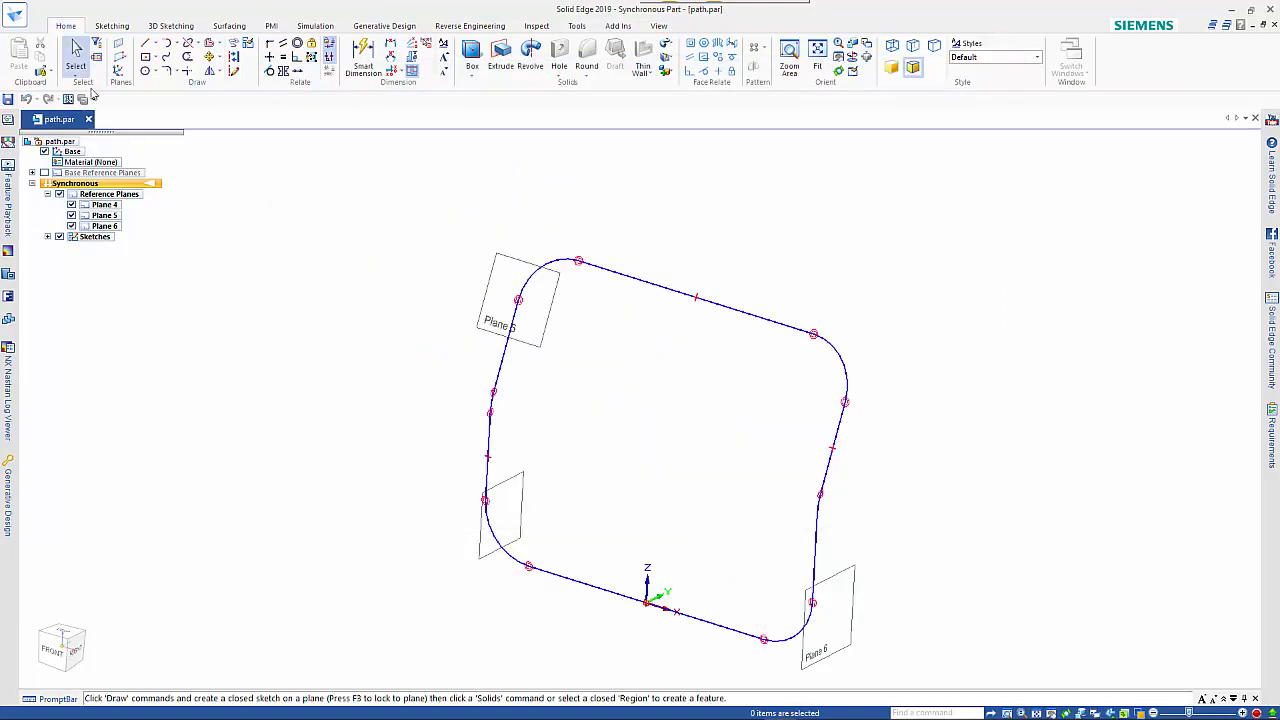
# Create a new assembly of the active model containing path.par.
pyautogui.click(14, 22)
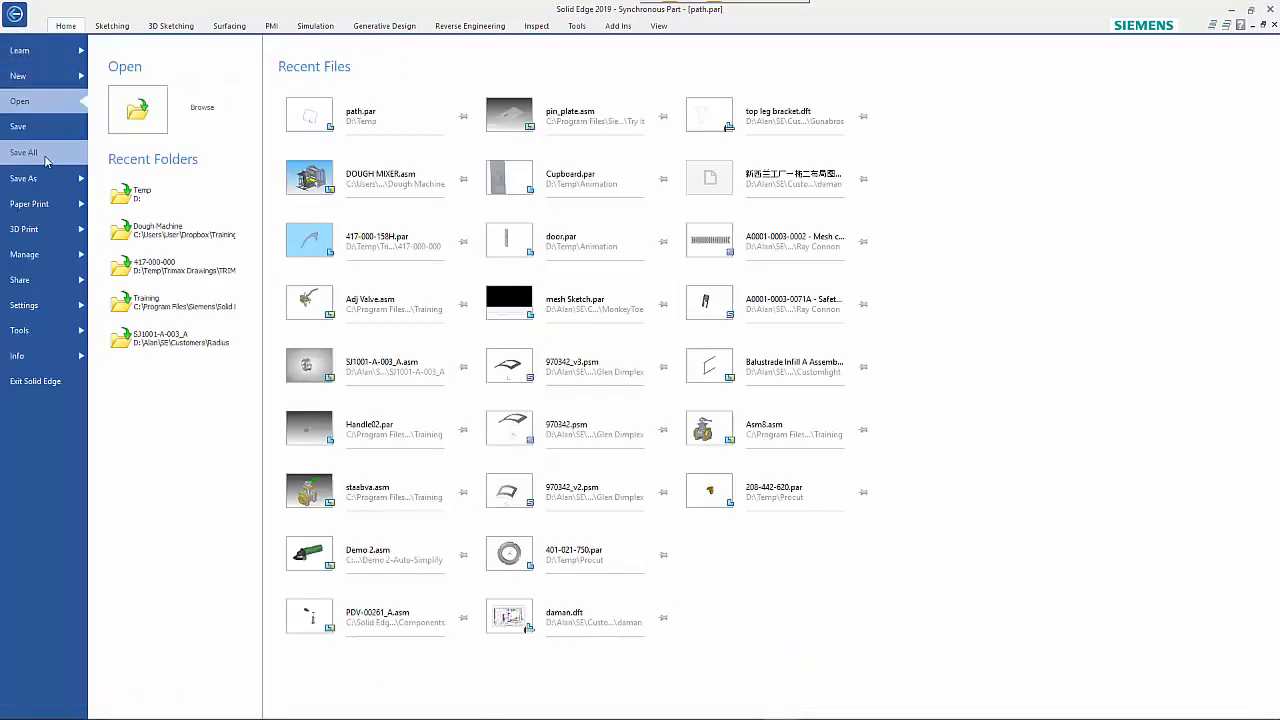
pyautogui.click(40, 77)
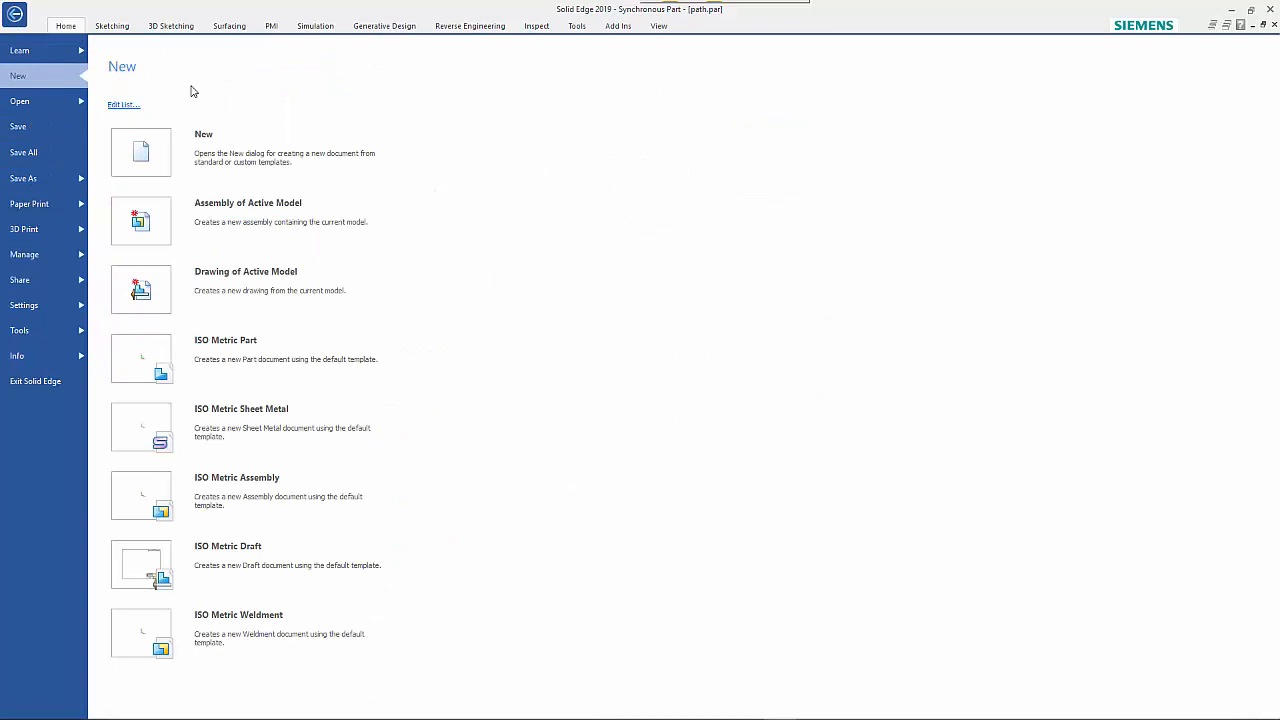
pyautogui.click(266, 218)
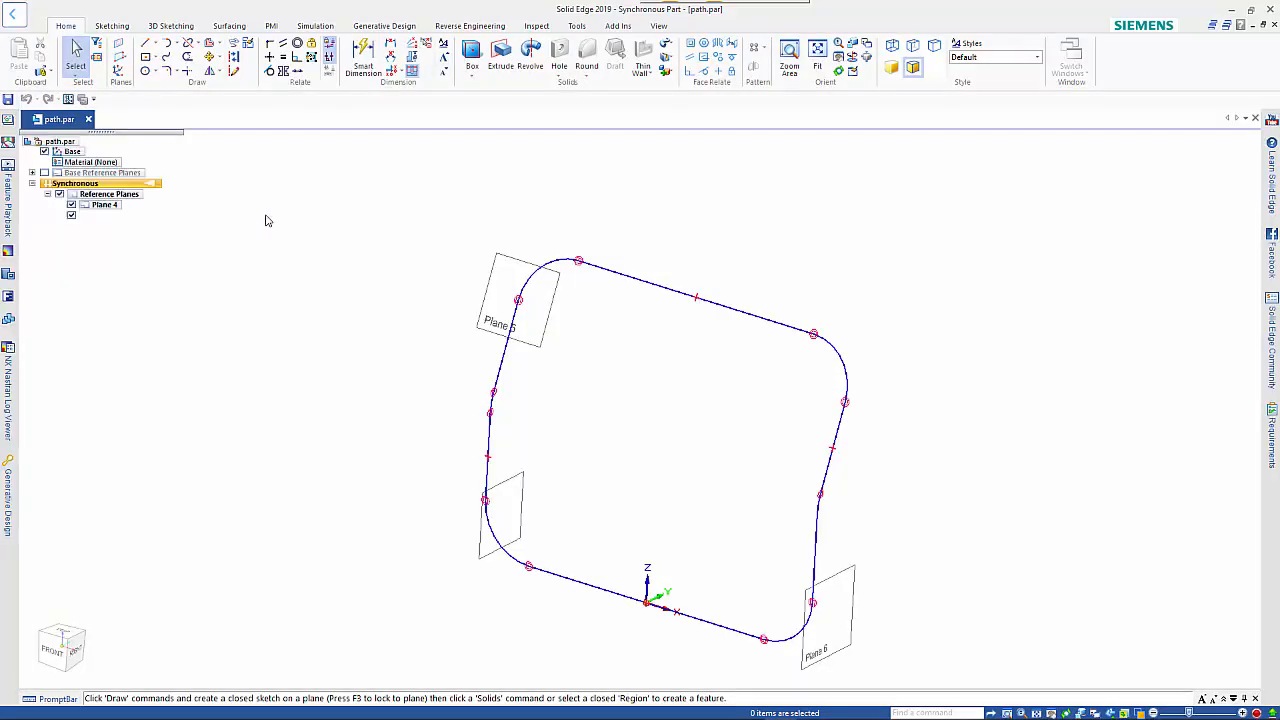
pyautogui.click(624, 399)
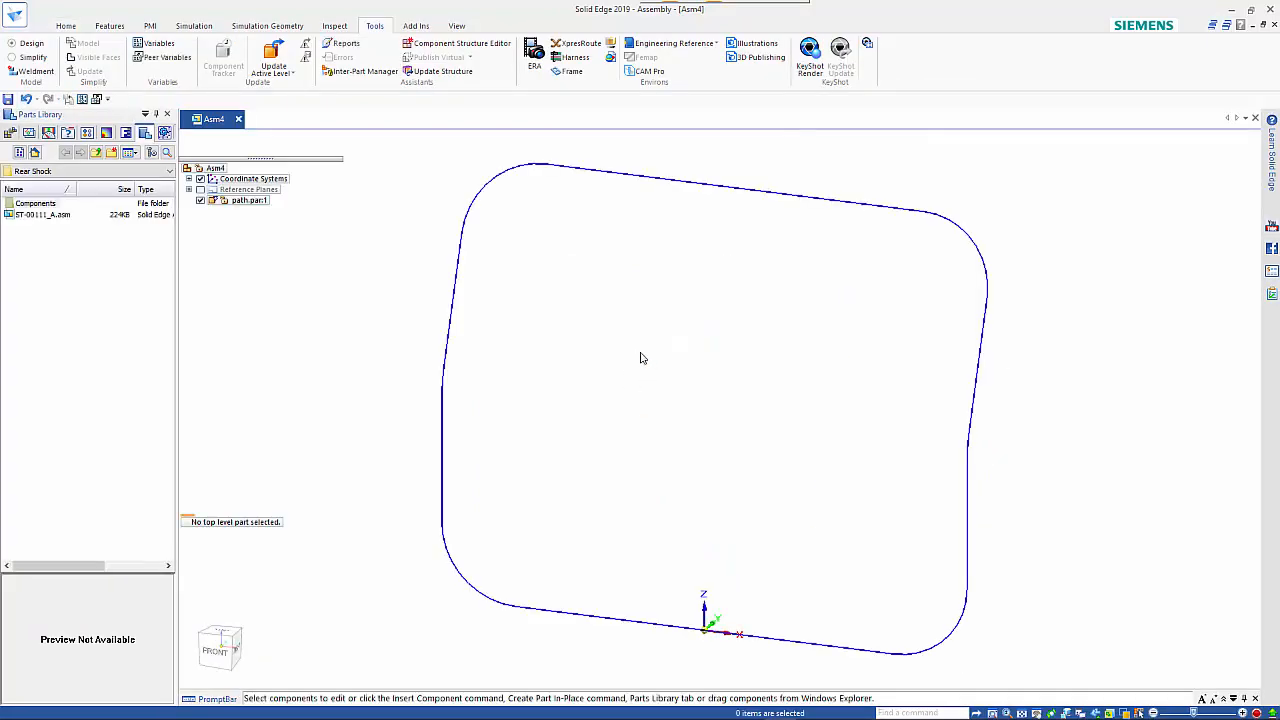
# Create a round tubing frame along the entire closed path of path.par, using chain selection in the Frame Design environment.
pyautogui.rightClick(640, 358)
pyautogui.press('Escape')
pyautogui.scroll(-2, 643, 357)
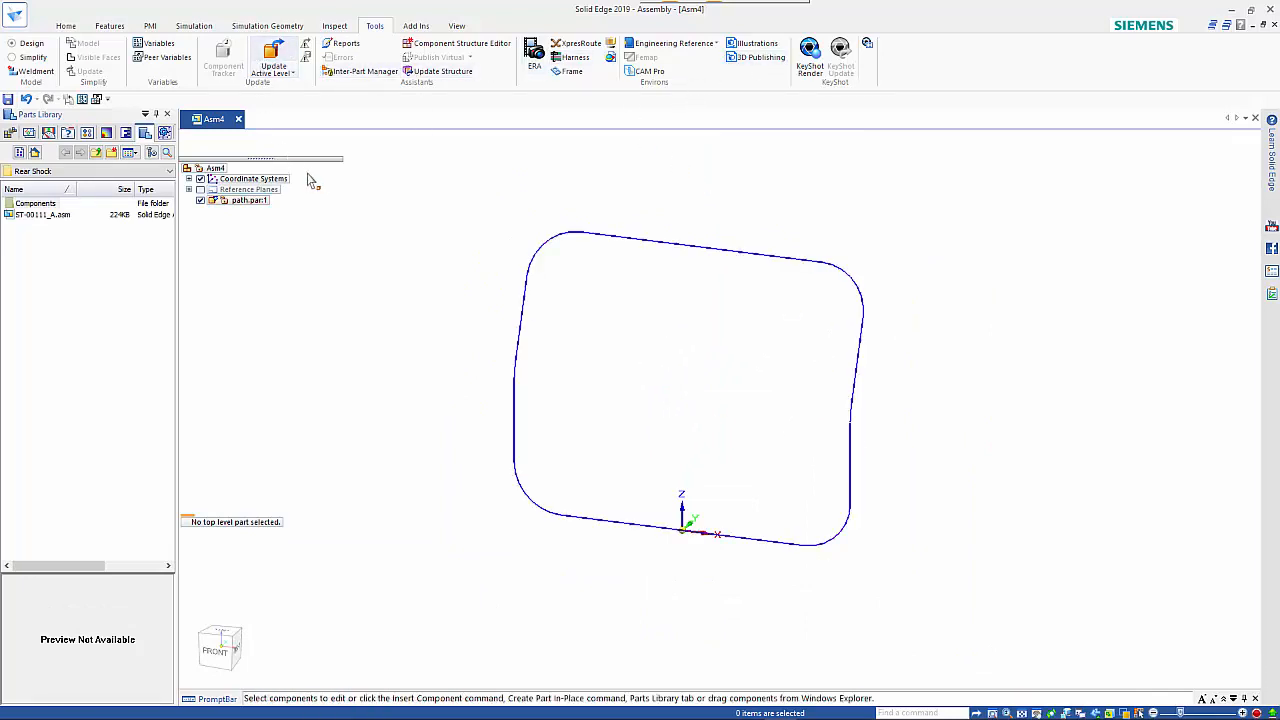
pyautogui.click(561, 73)
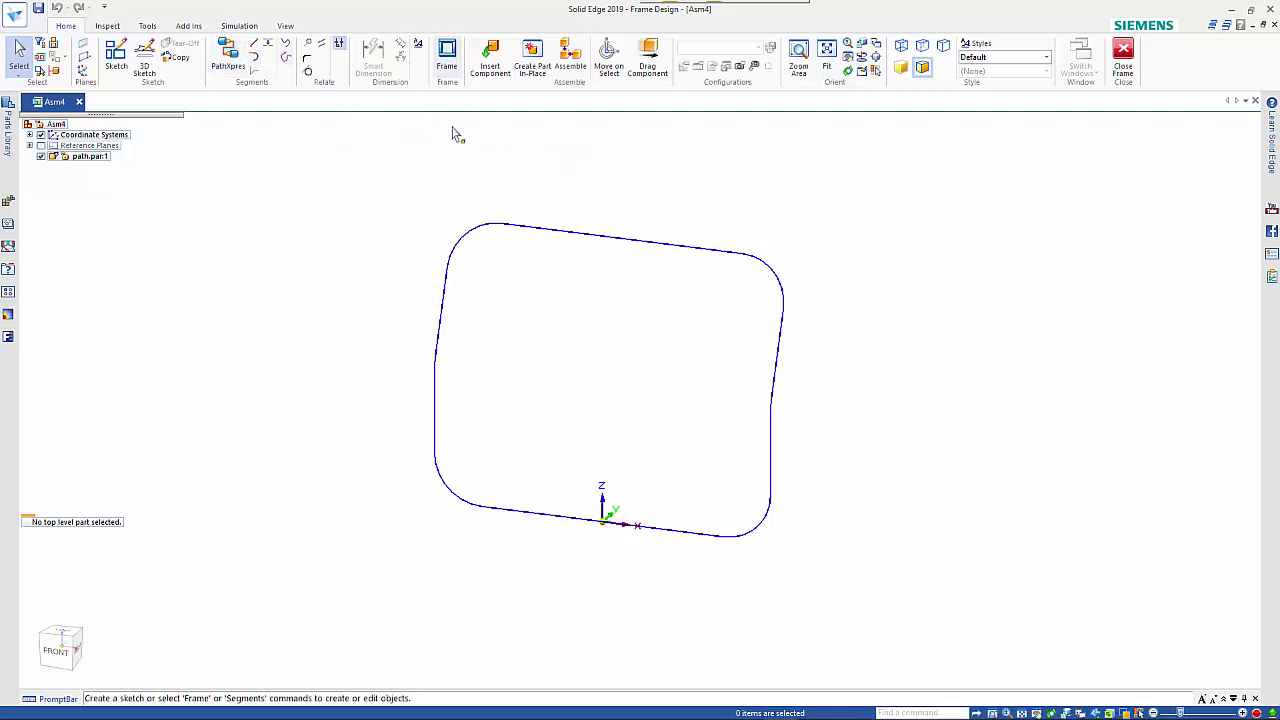
pyautogui.click(451, 58)
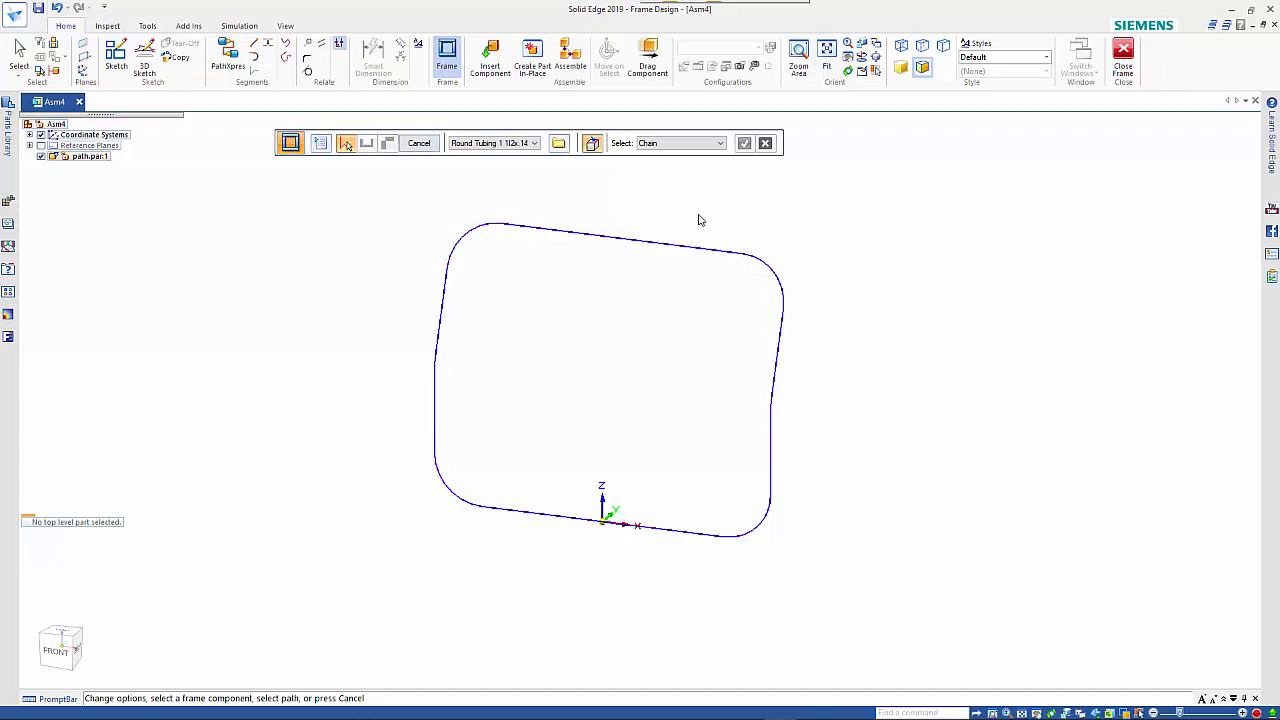
pyautogui.click(772, 408)
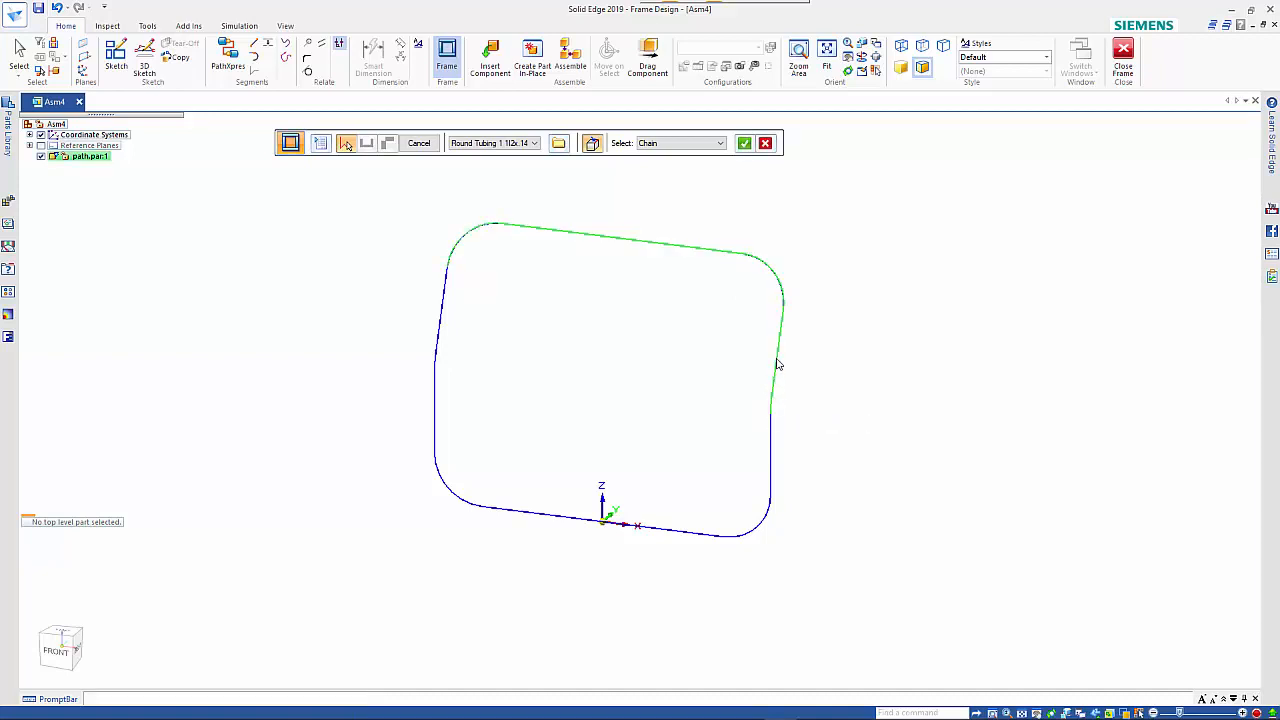
pyautogui.click(442, 295)
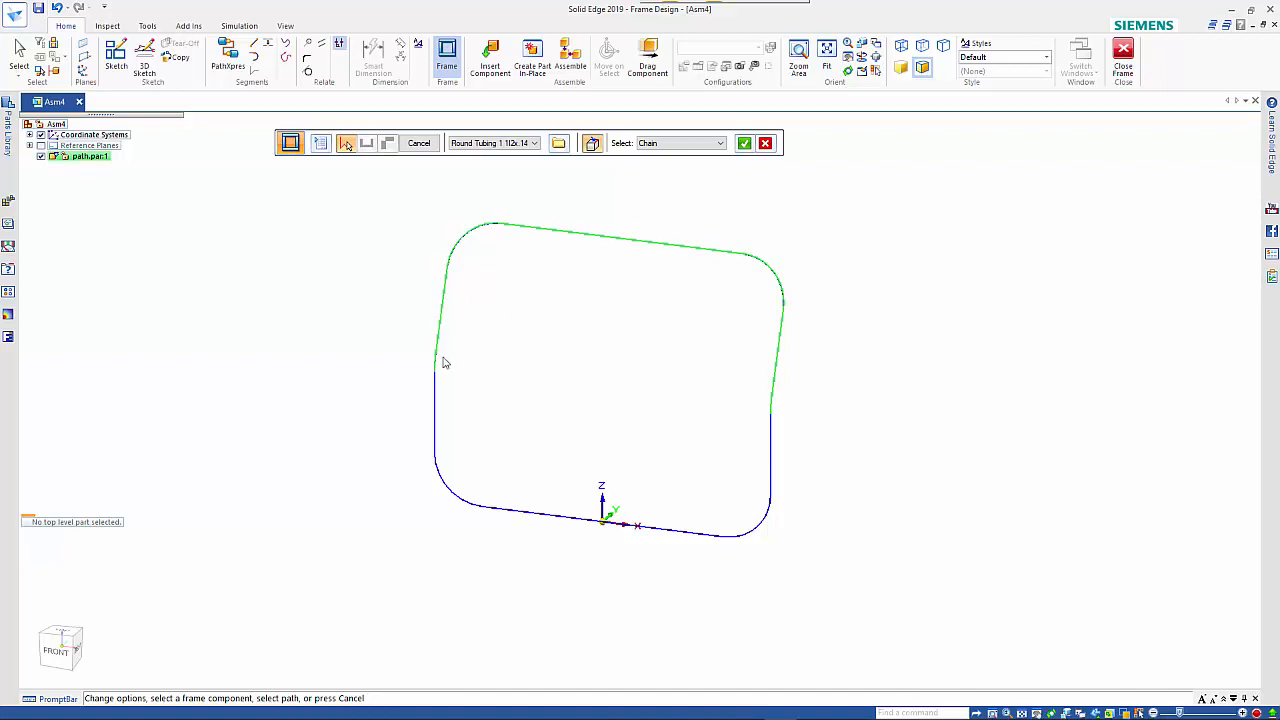
pyautogui.click(436, 389)
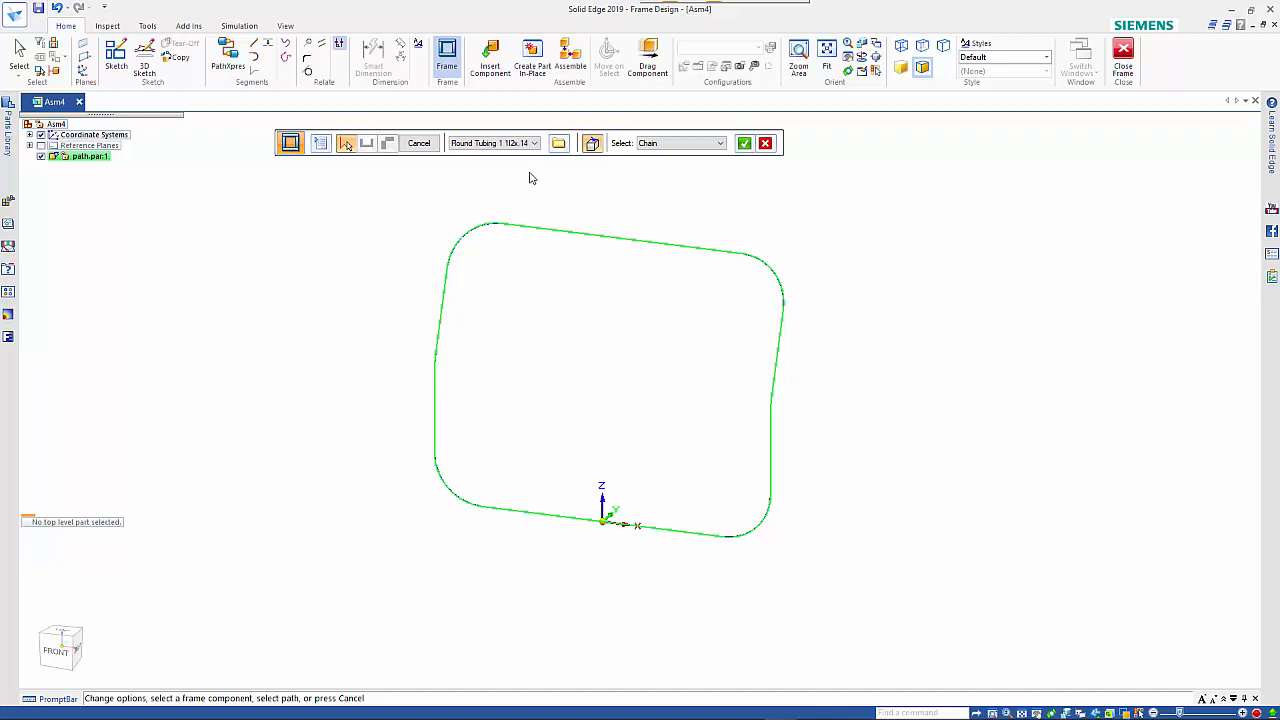
pyautogui.click(744, 146)
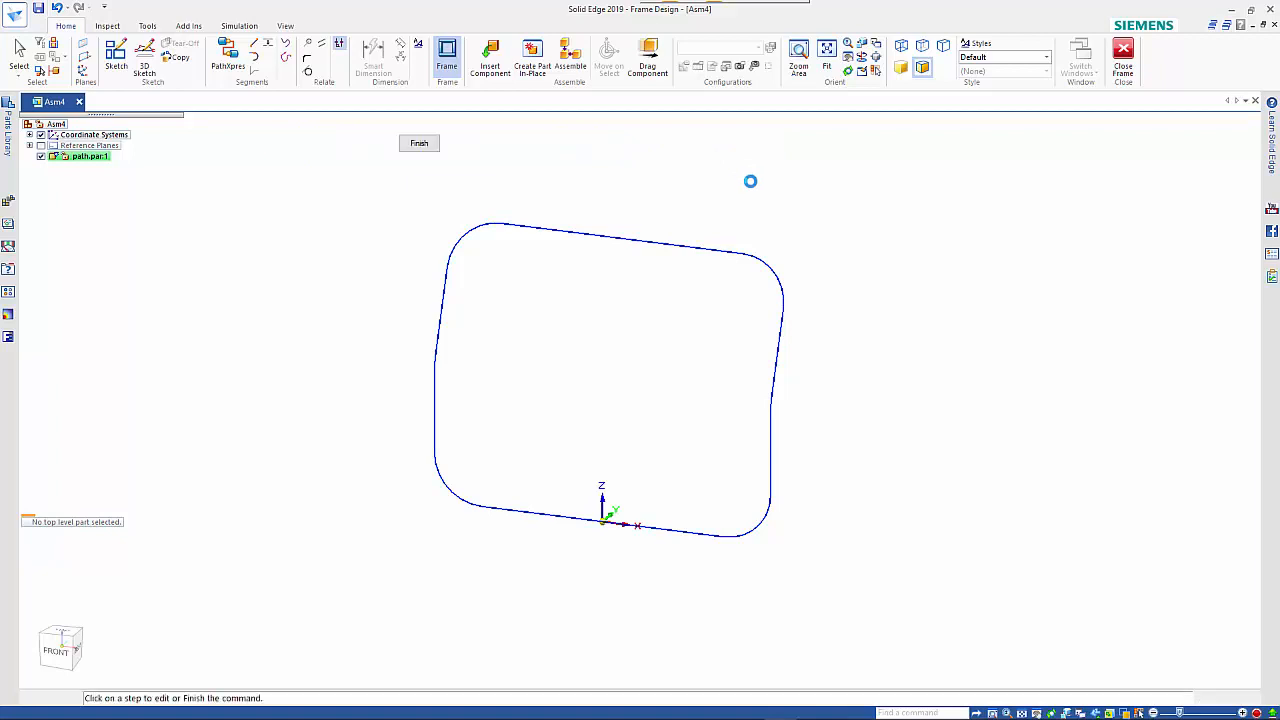
pyautogui.rightClick(856, 496)
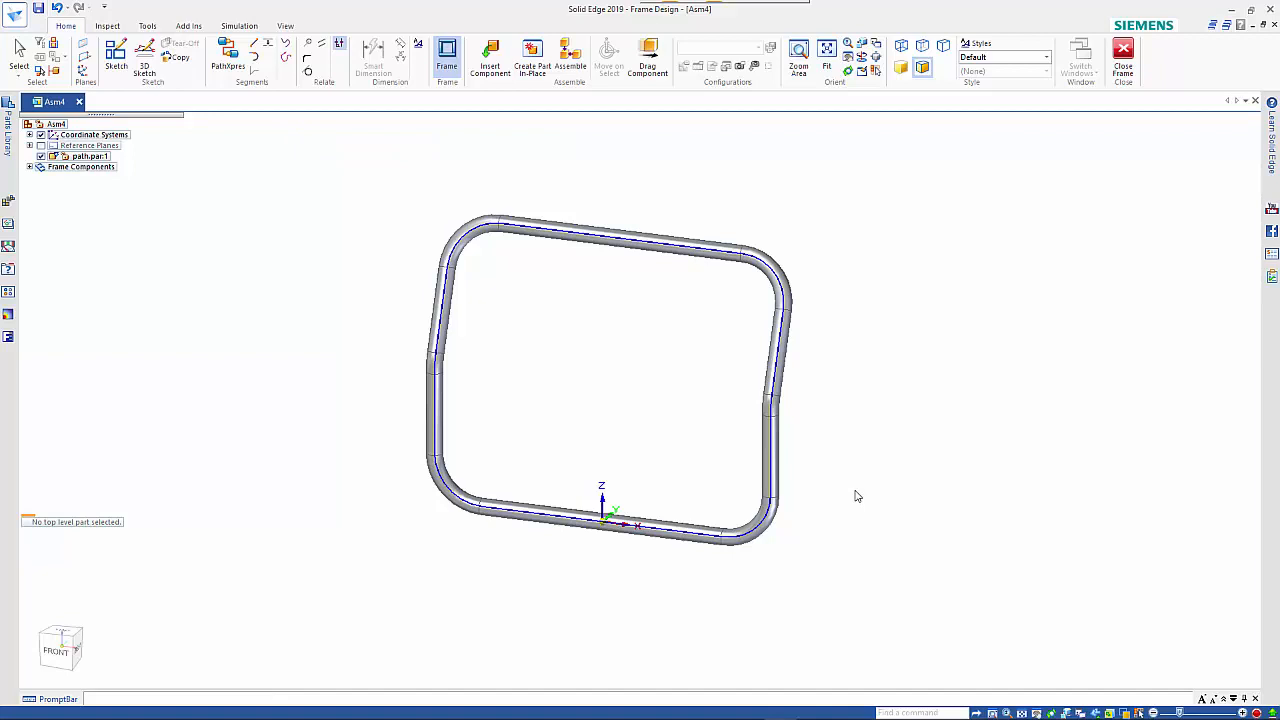
pyautogui.press('Escape')
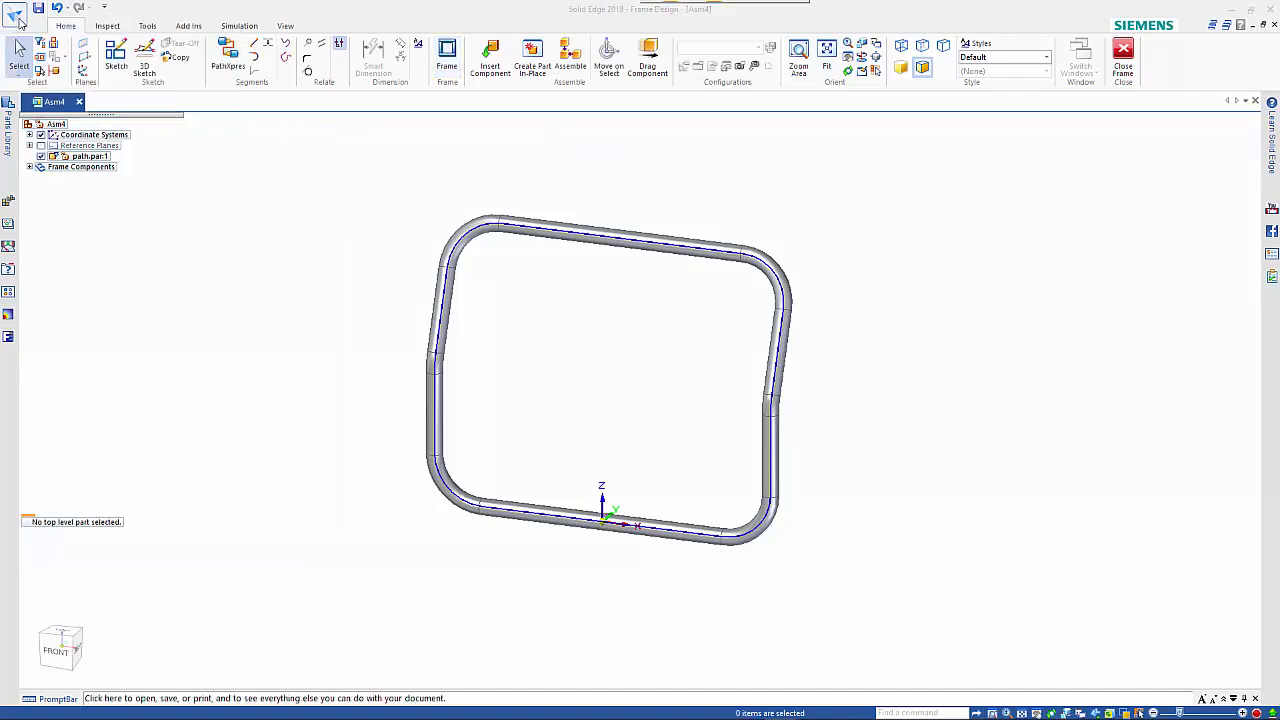
# Save the assembly as "body" in the Temp folder.
pyautogui.click(15, 15)
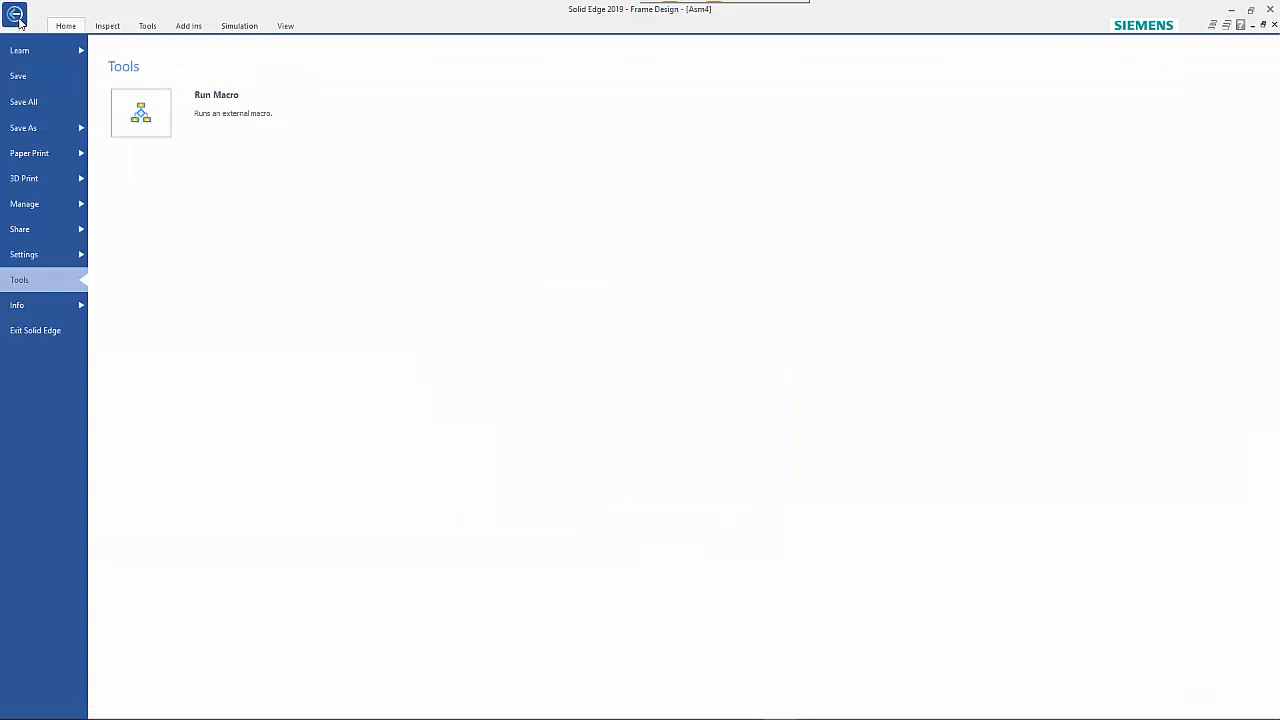
pyautogui.click(40, 132)
pyautogui.click(209, 118)
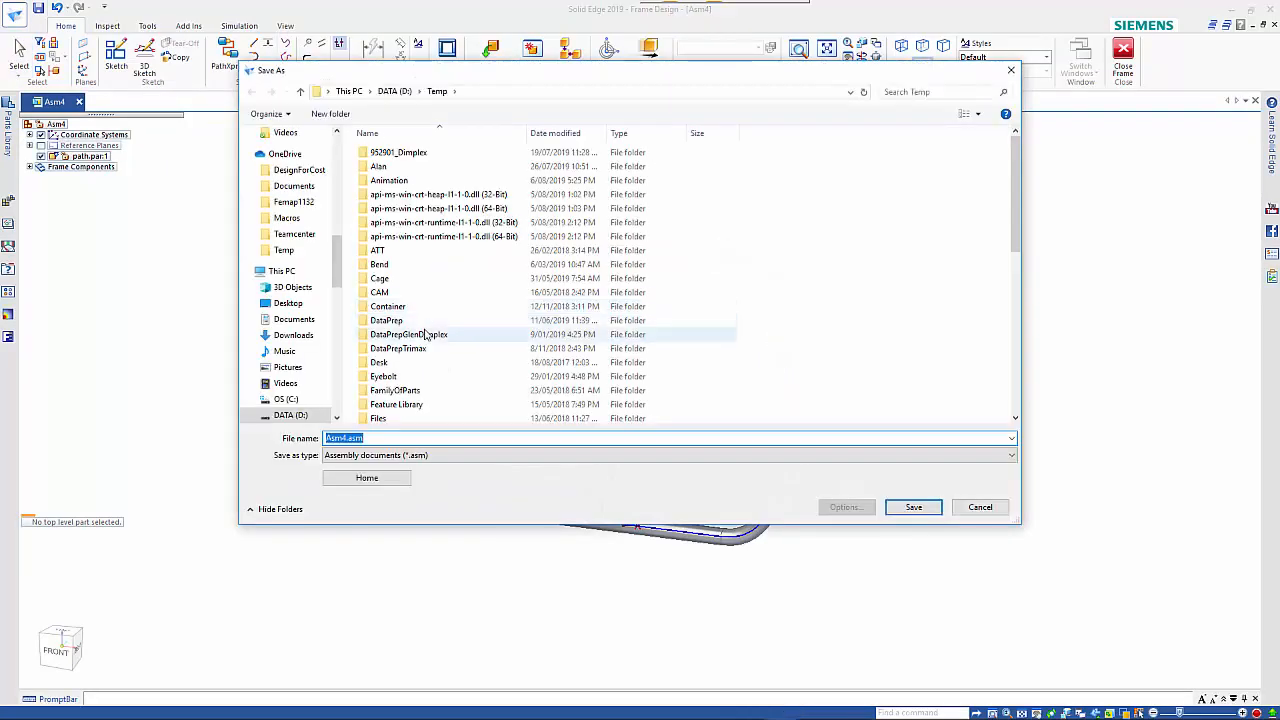
pyautogui.write('body')
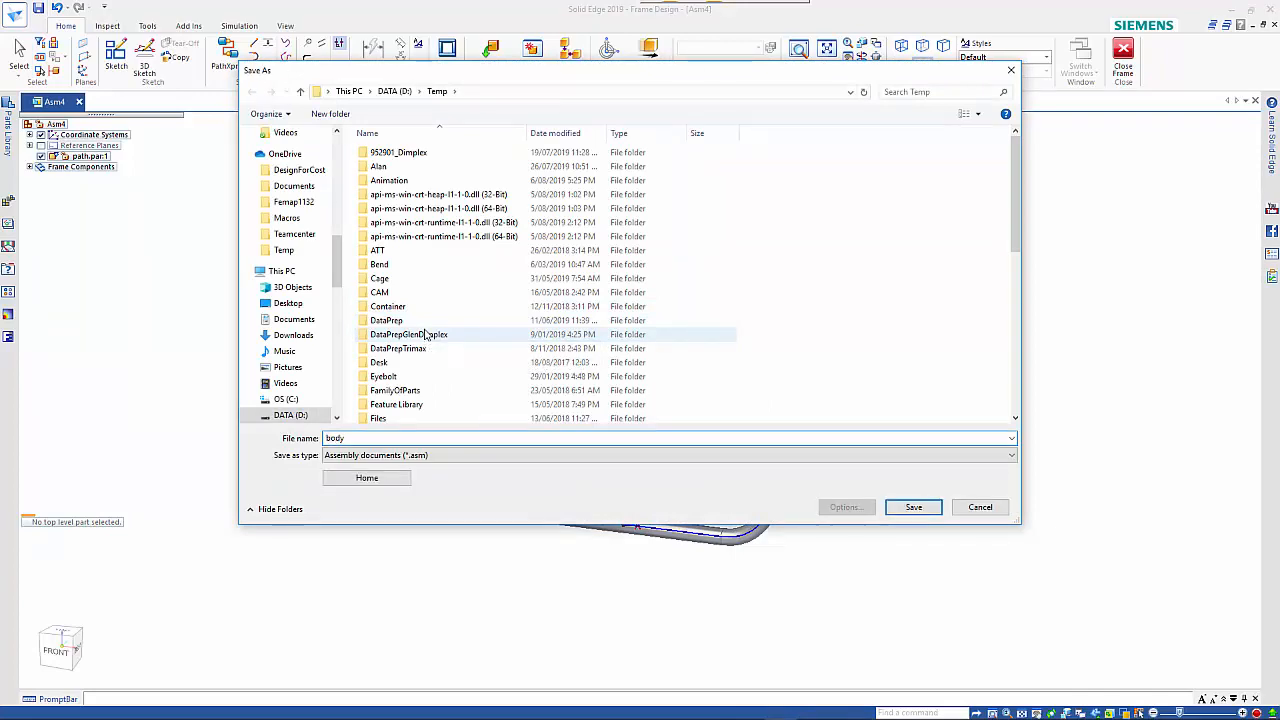
pyautogui.press('Return')
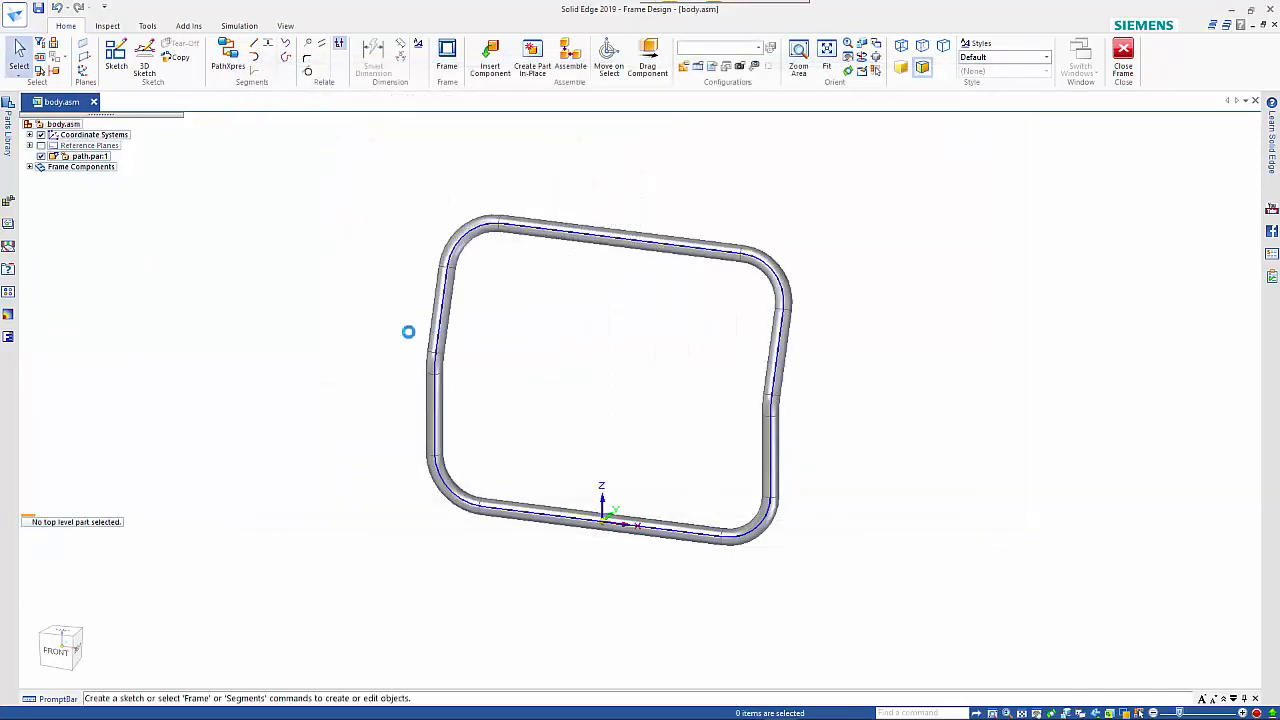
# Leave the Frame Design environment and create a drawing of the active model with the iso metric draft.dft template and the Drawing View Creation Wizard.
pyautogui.click(17, 17)
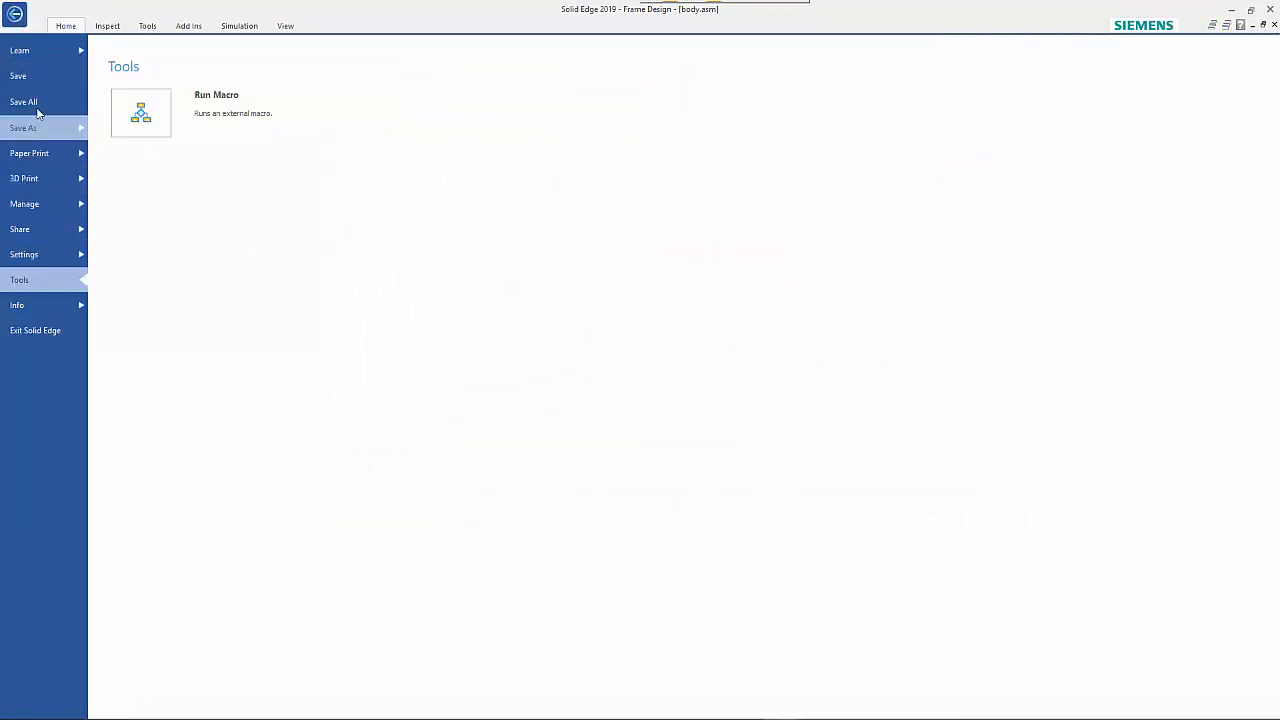
pyautogui.click(15, 14)
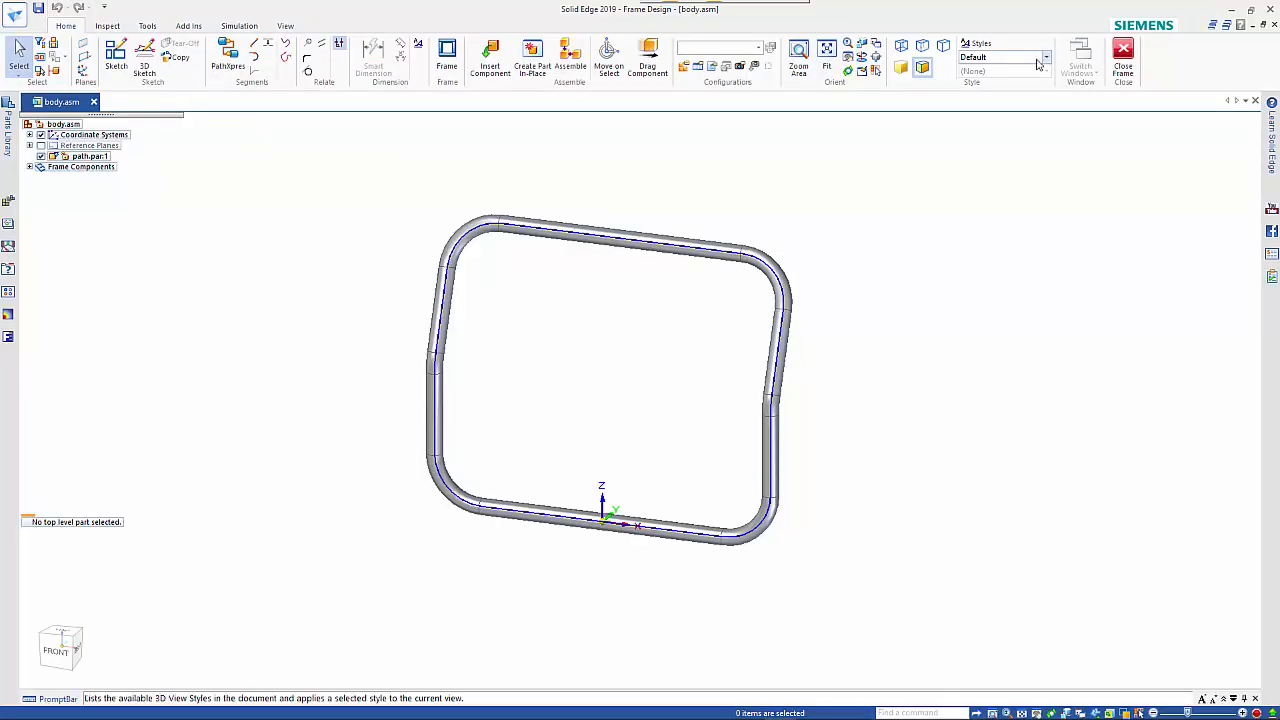
pyautogui.click(1123, 62)
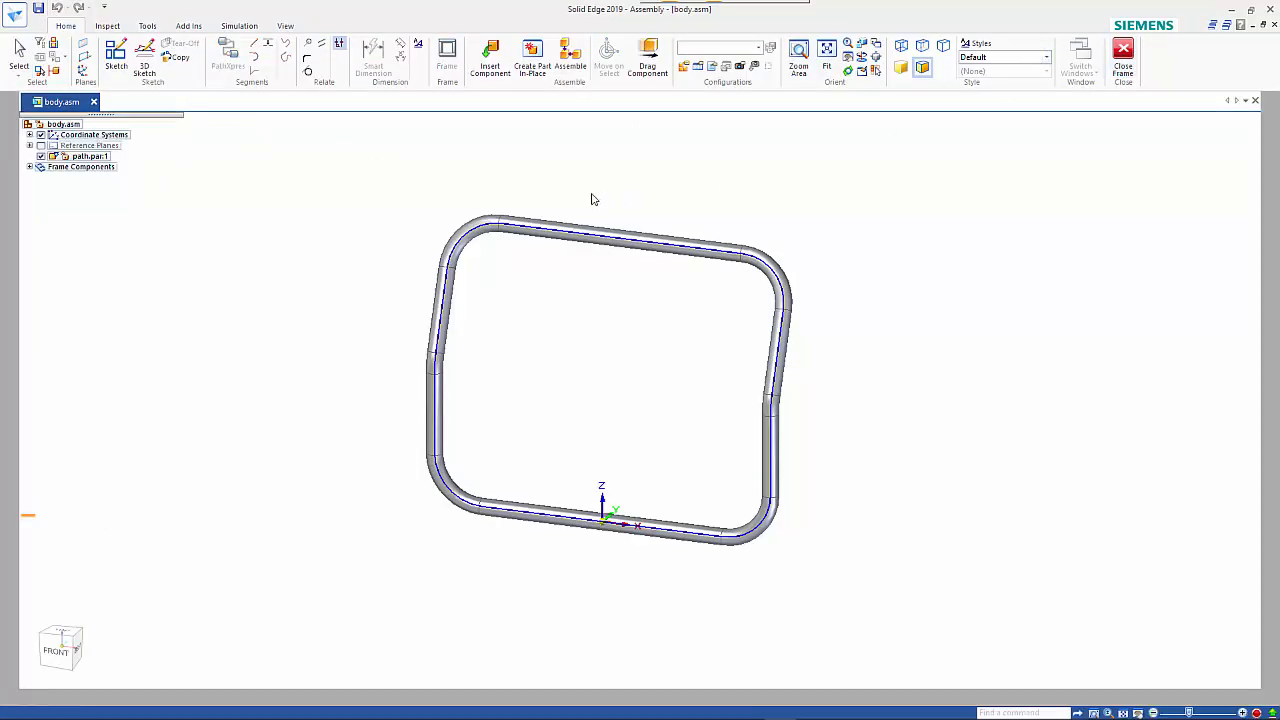
pyautogui.click(10, 18)
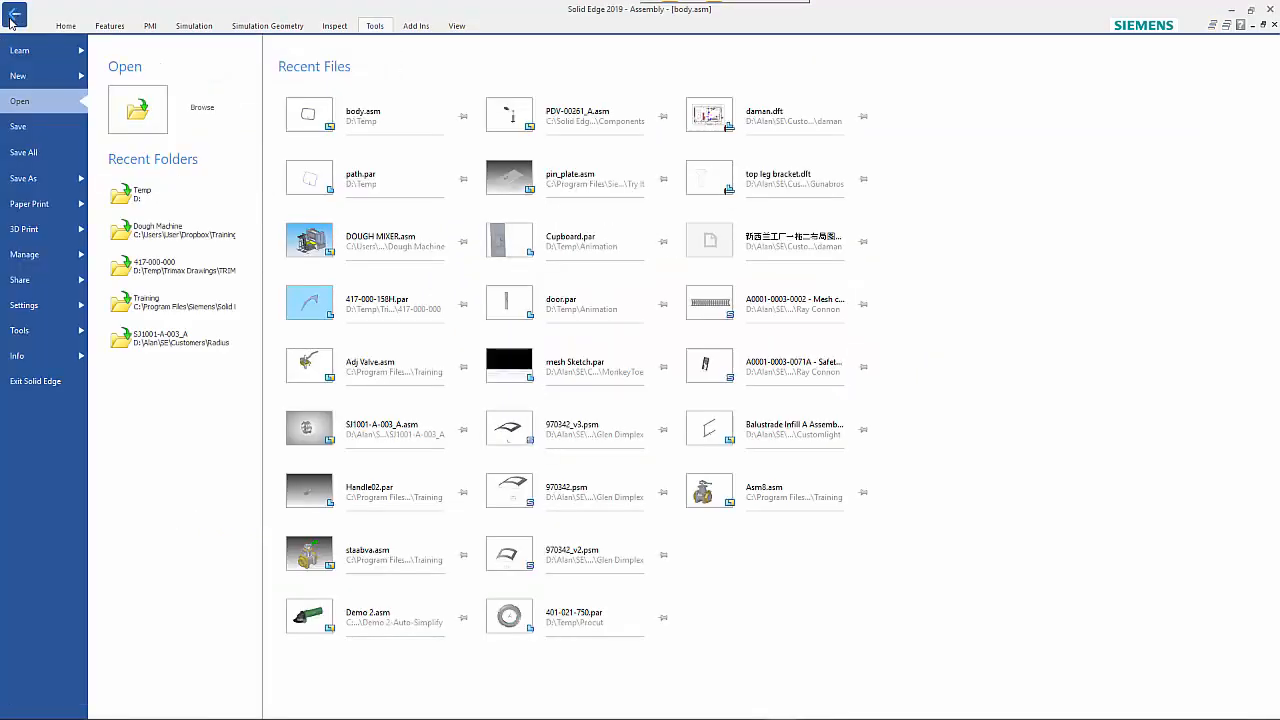
pyautogui.click(32, 76)
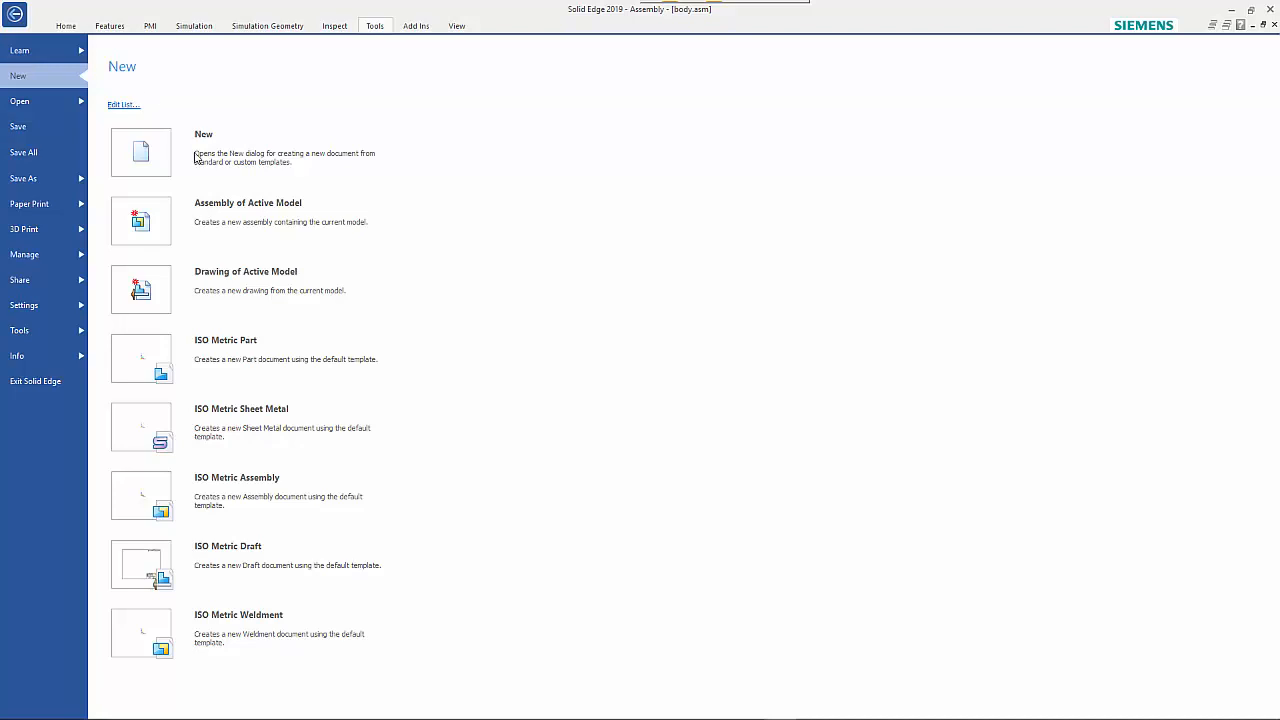
pyautogui.click(252, 284)
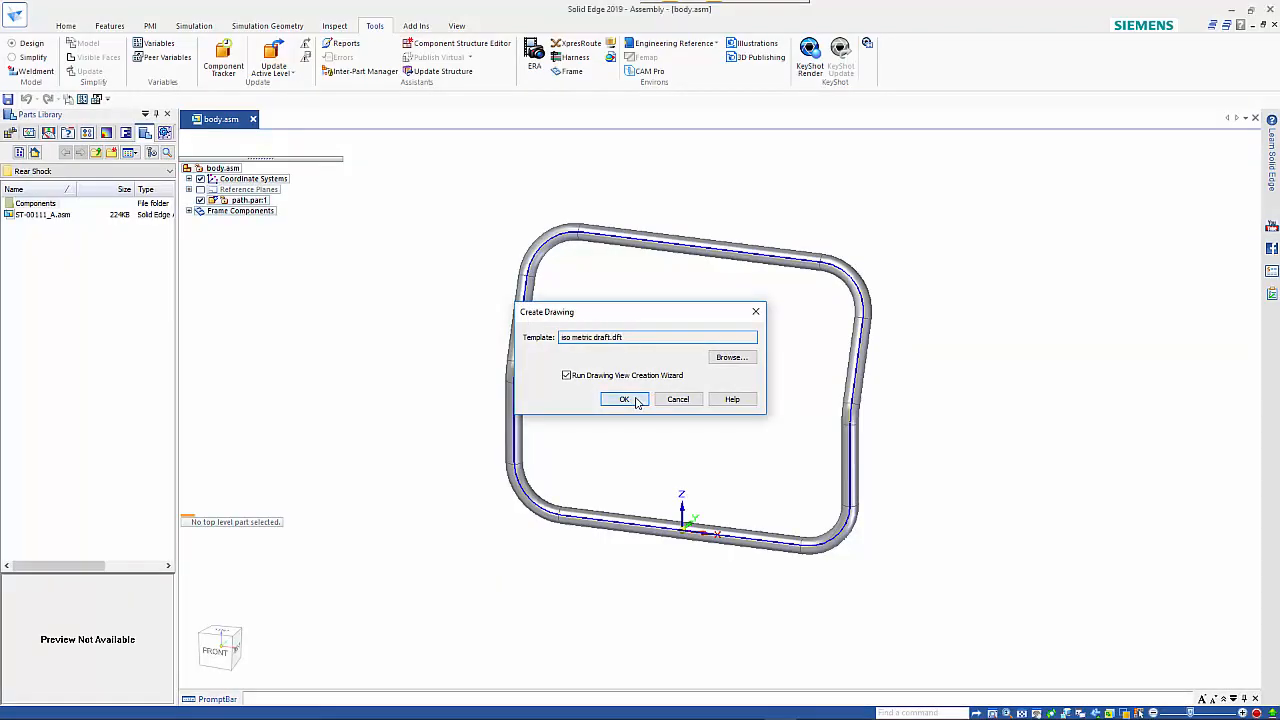
pyautogui.click(630, 399)
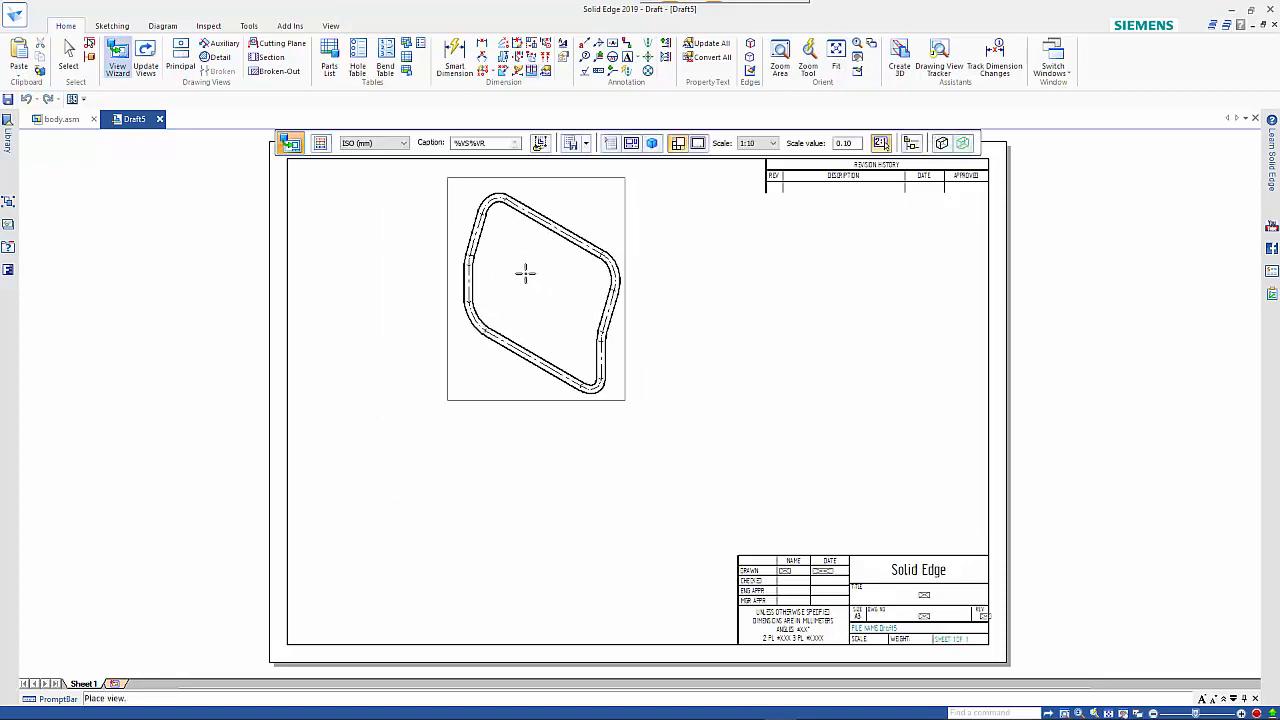
# Place a front view of the frame on the sheet, with a projected side view beside it and a top view above it.
pyautogui.click(611, 144)
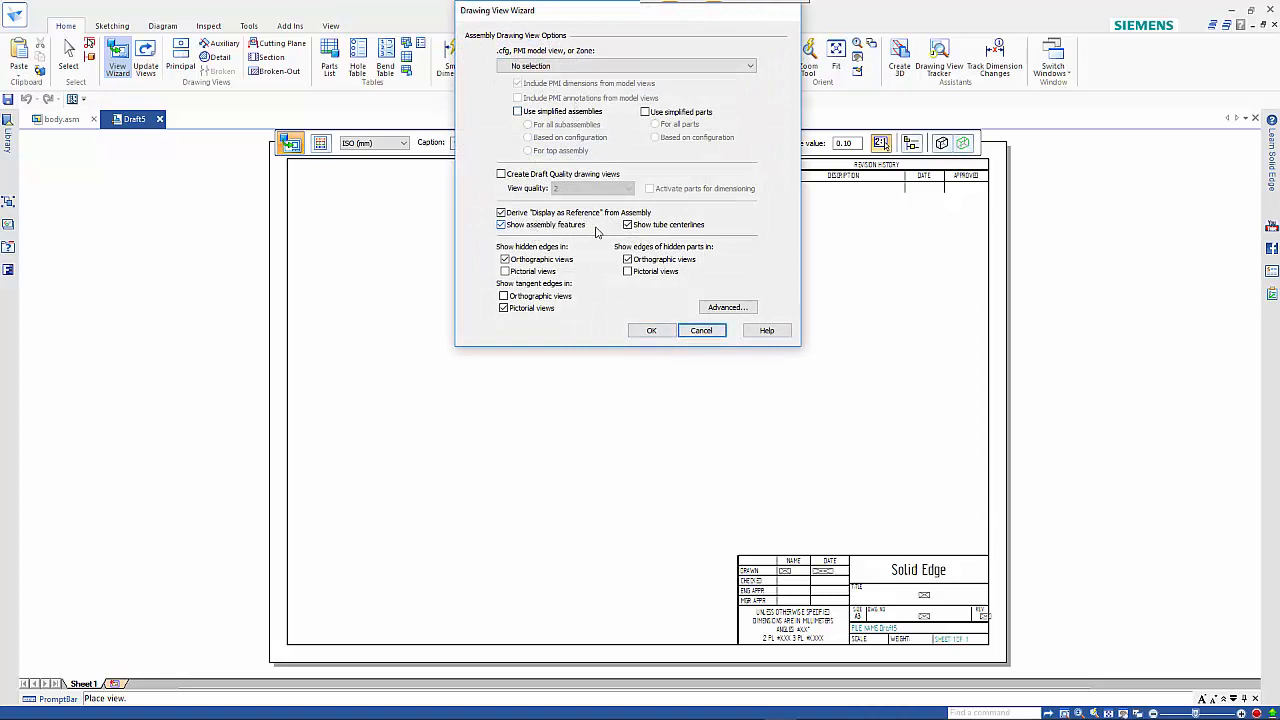
pyautogui.click(694, 333)
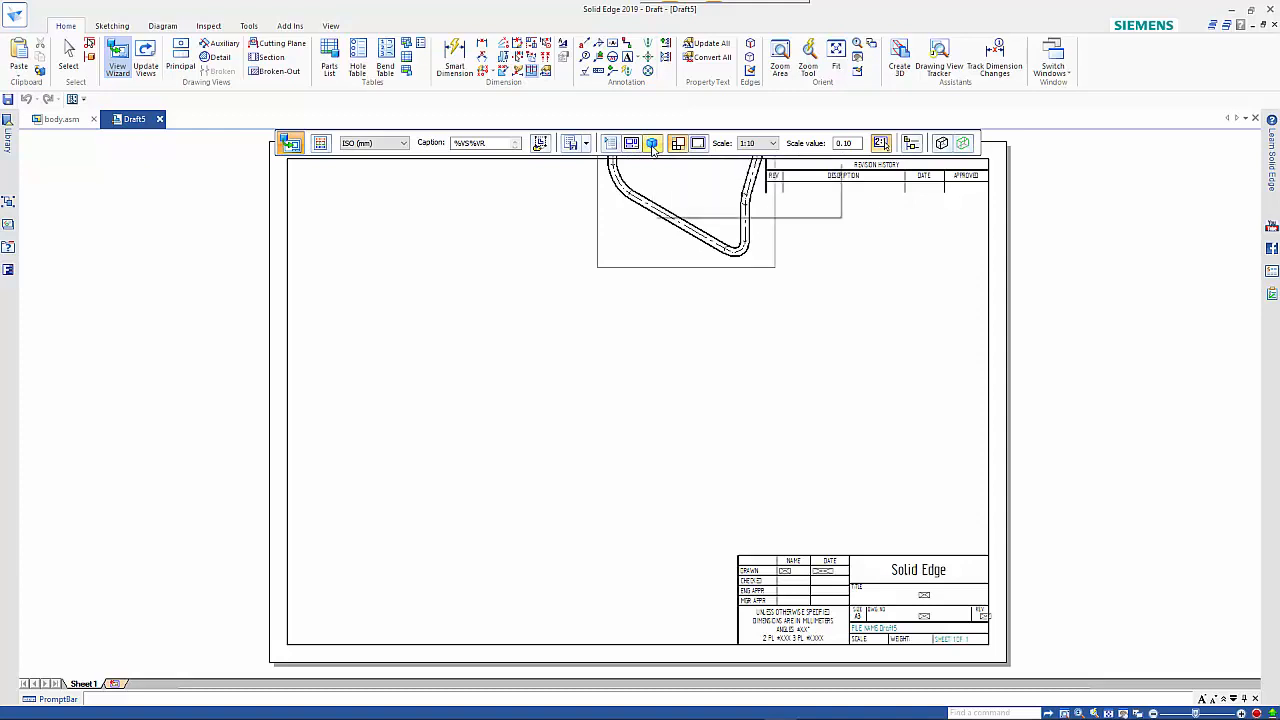
pyautogui.click(652, 144)
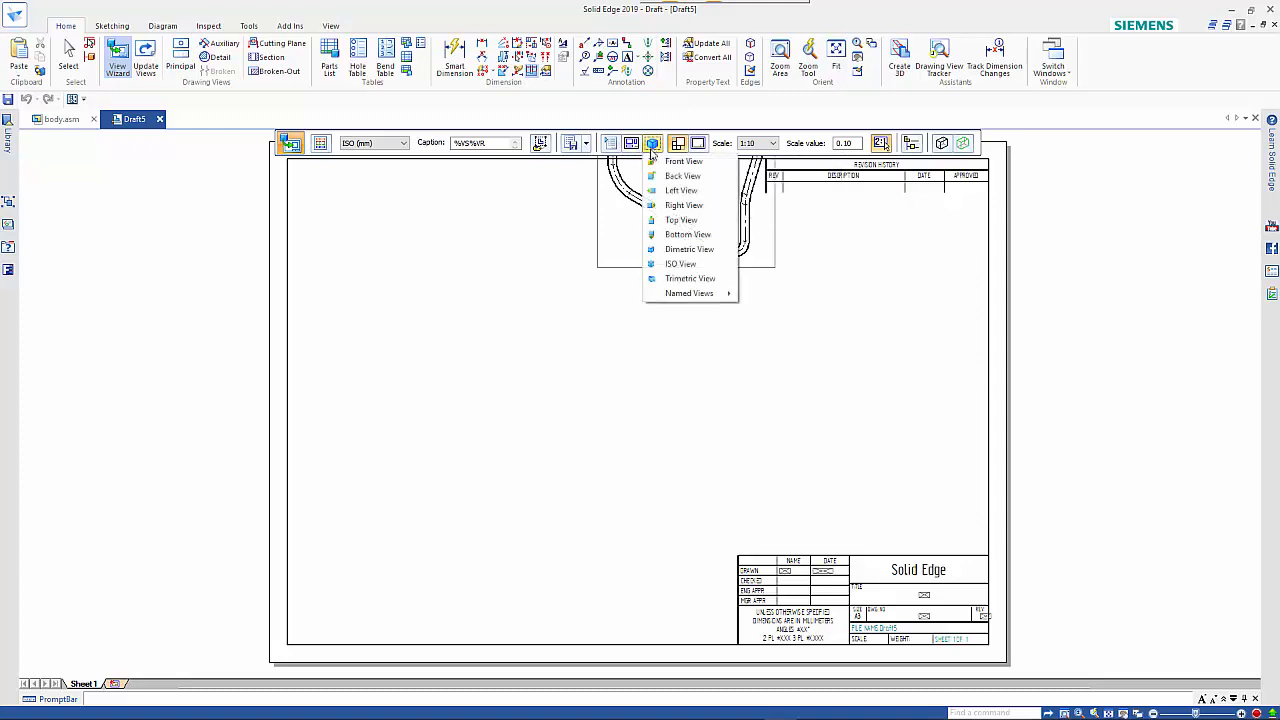
pyautogui.click(680, 191)
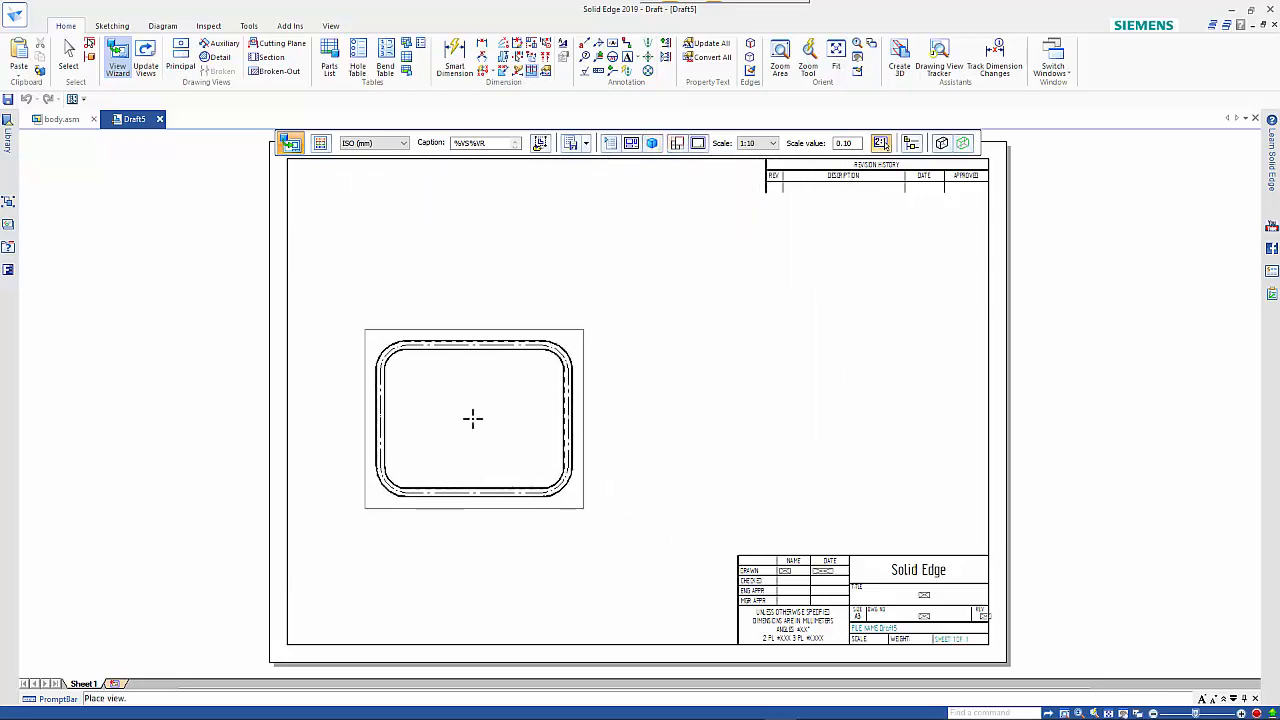
pyautogui.click(468, 418)
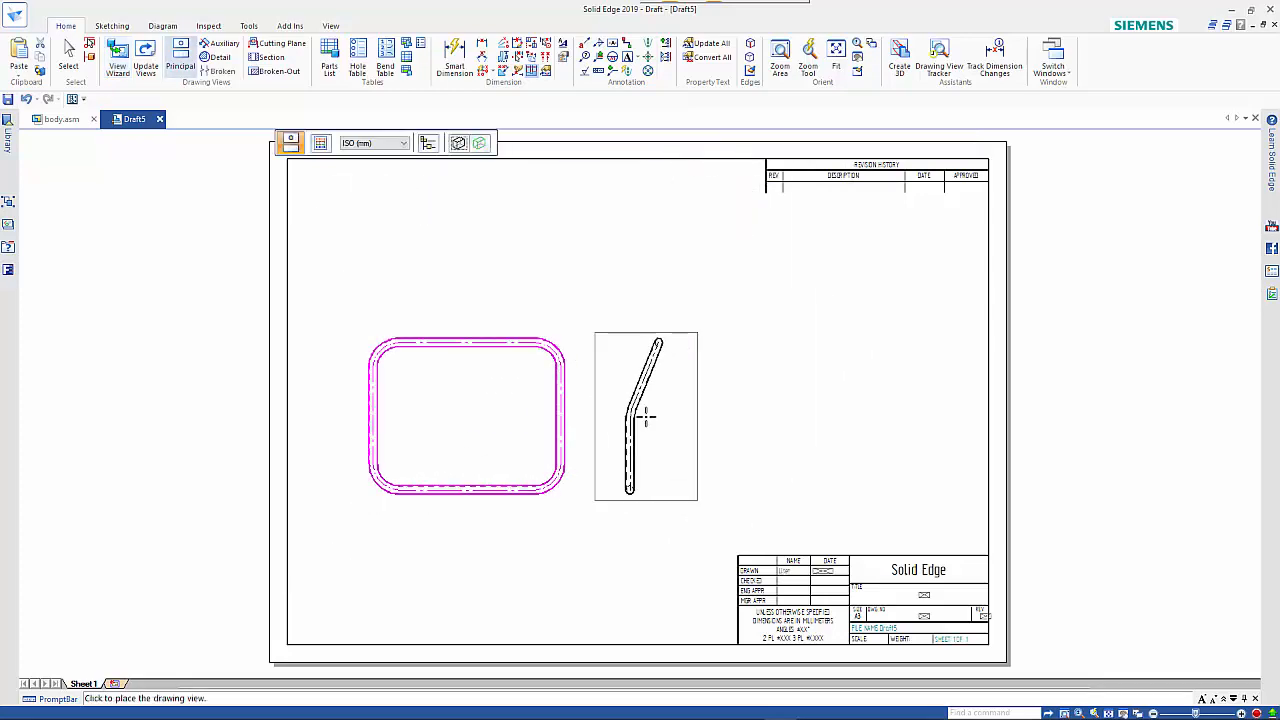
pyautogui.click(653, 415)
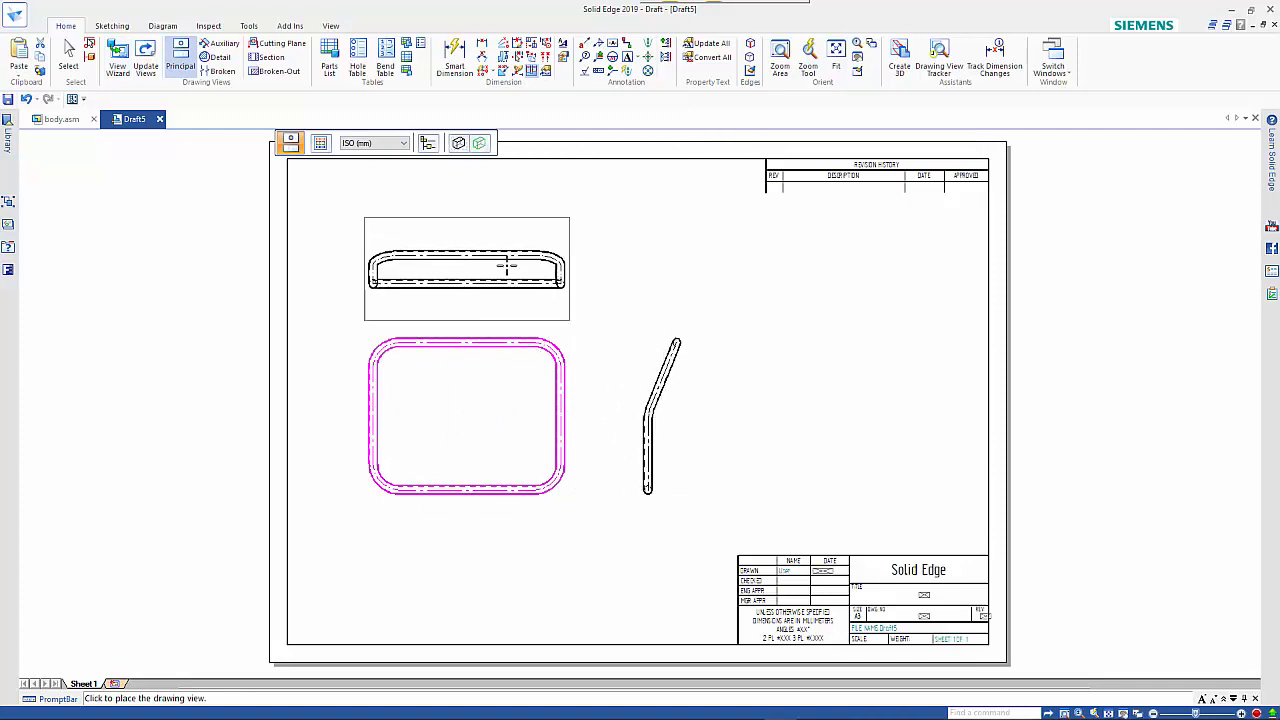
pyautogui.click(507, 246)
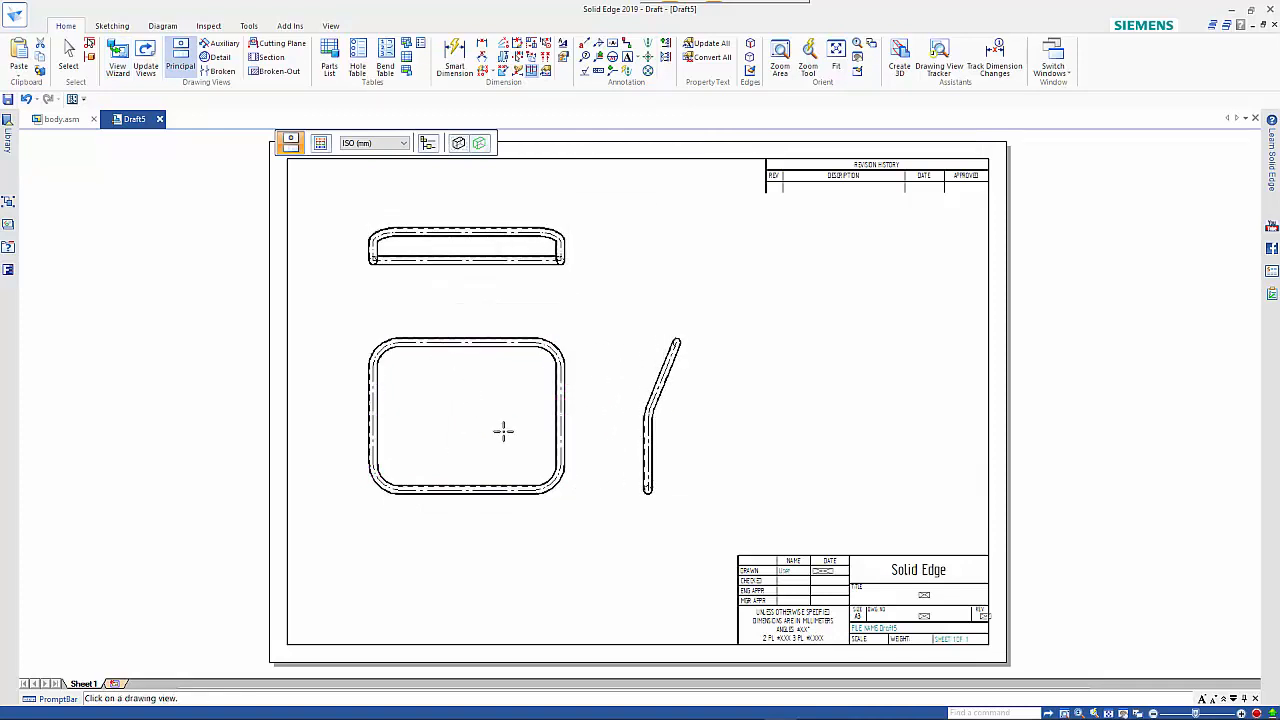